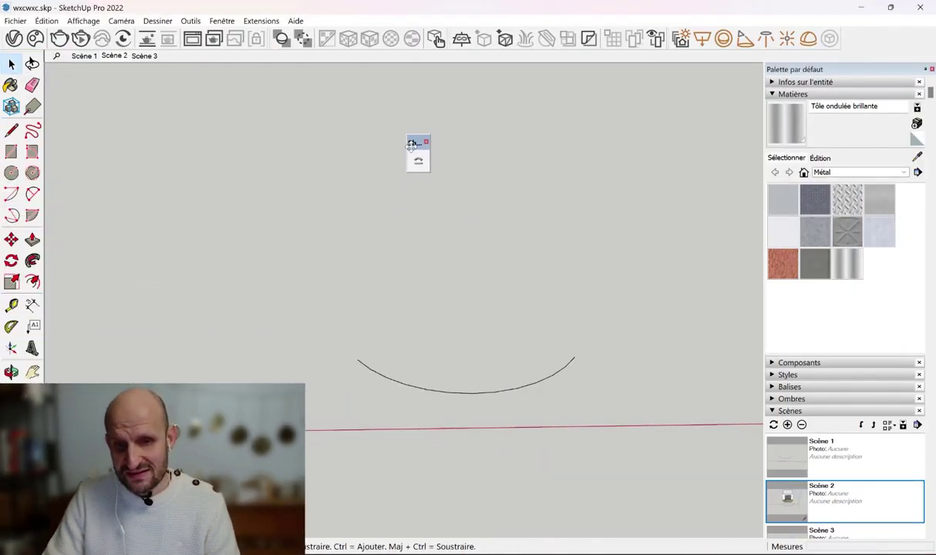
Search the Extension Warehouse for 'shape bender'
left_click(259, 22)
left_click(227, 110)
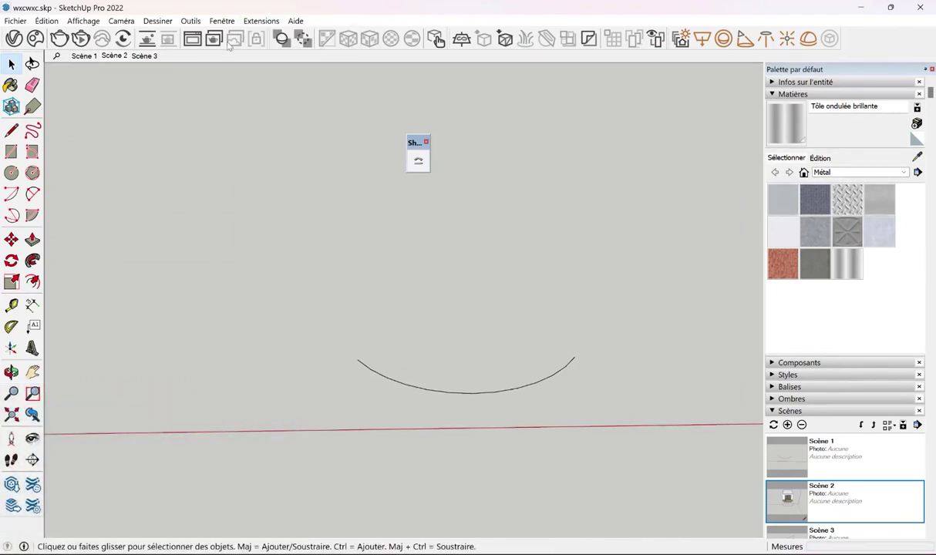
left_click(260, 21)
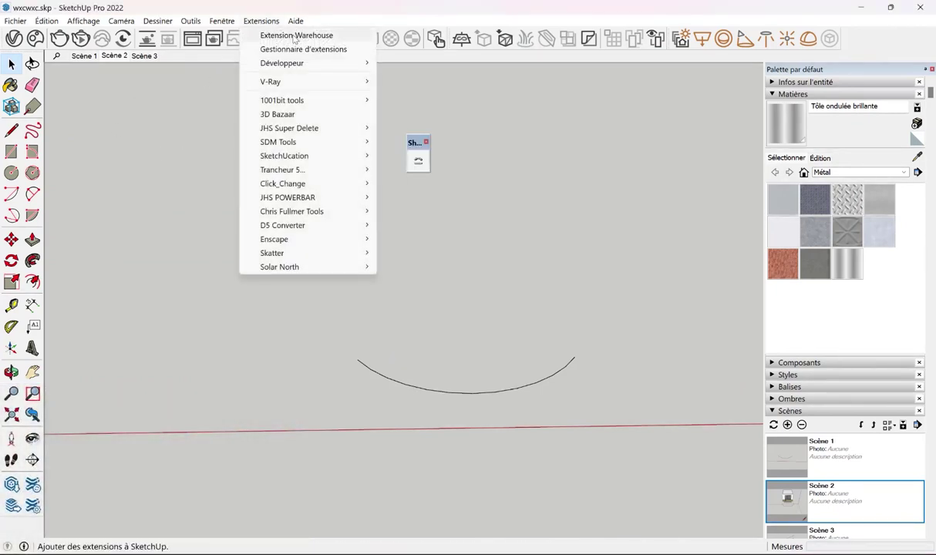
left_click(295, 36)
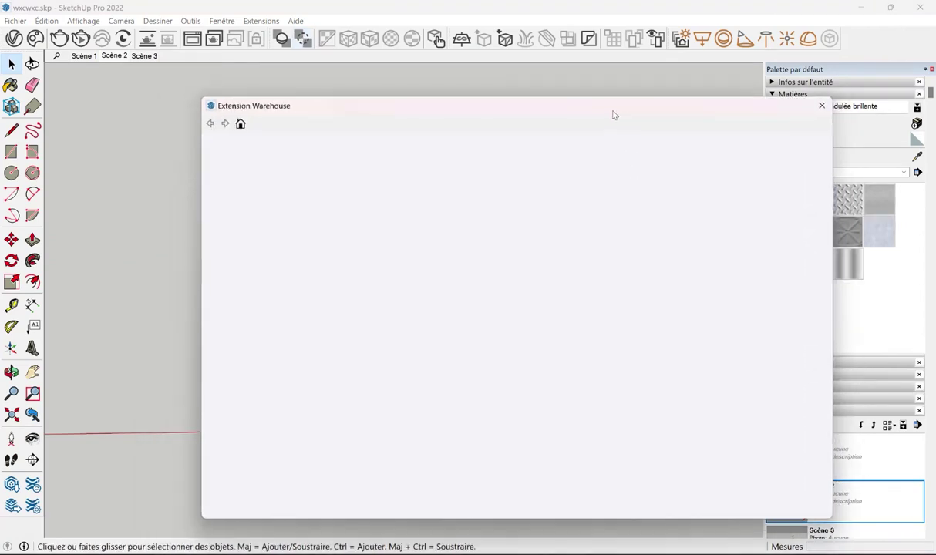
left_click_drag(613, 115, 683, 85)
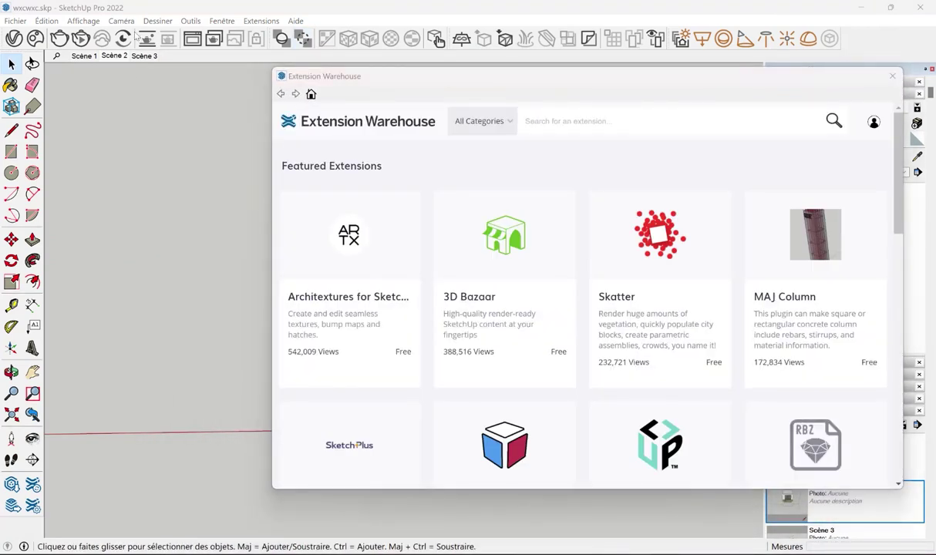
left_click(537, 122)
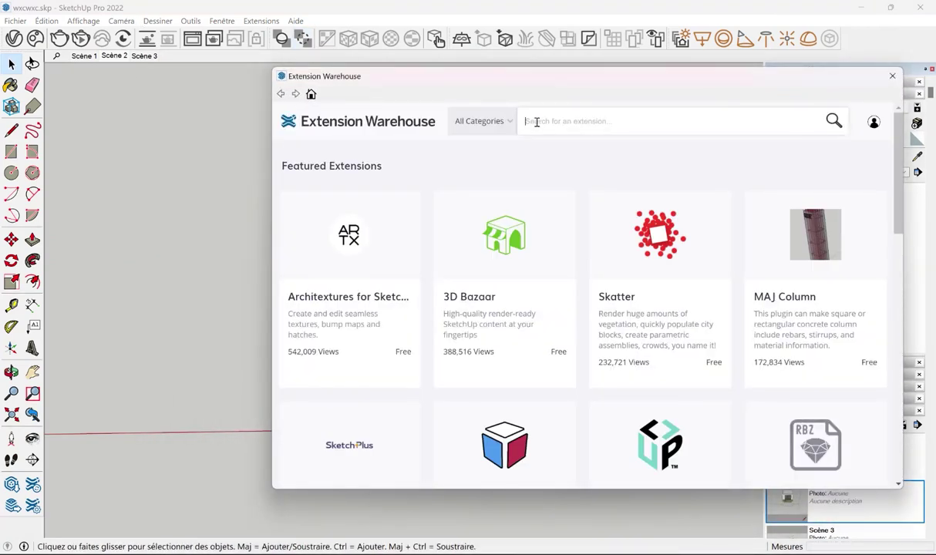
type("shape")
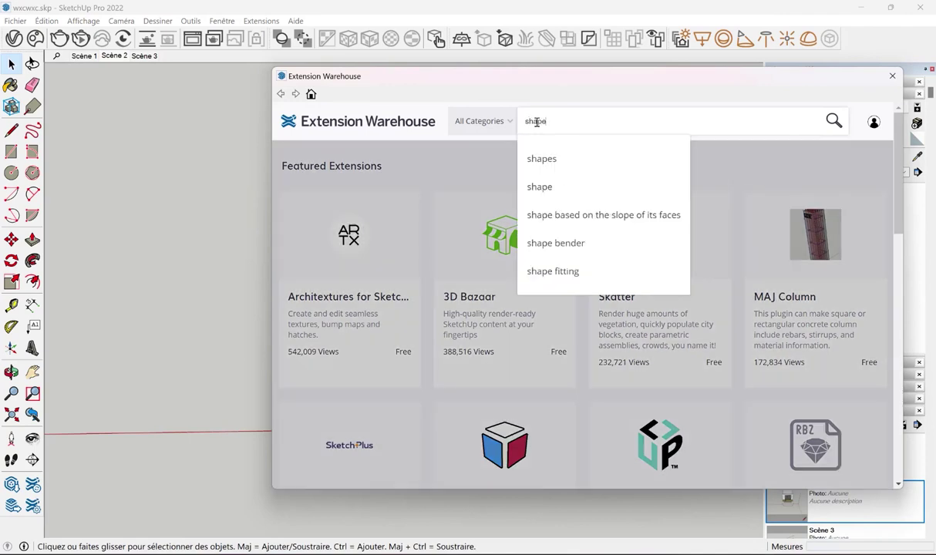
type(" bender")
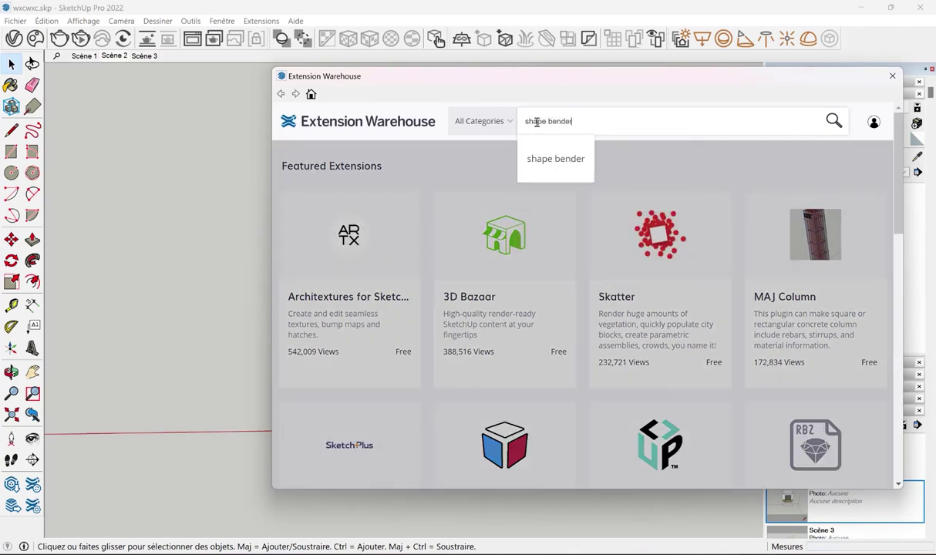
left_click(545, 159)
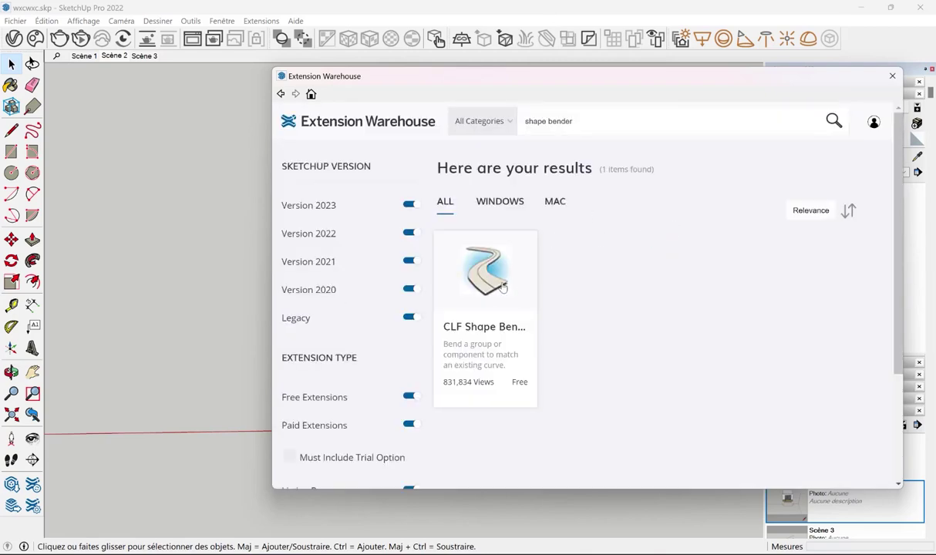
Install CLF Shape Bender and move its floating toolbar aside
left_click(503, 288)
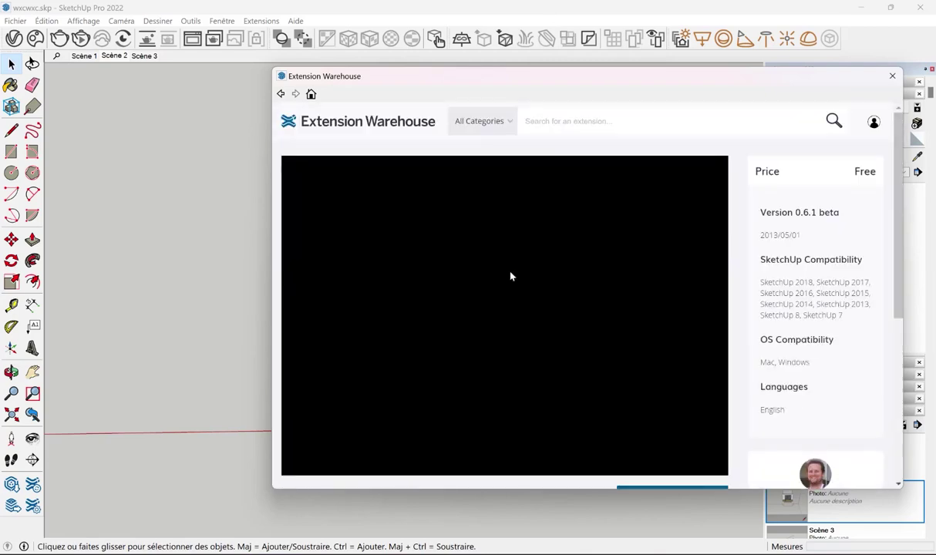
scroll(678, 409, "down", 3)
left_click(671, 372)
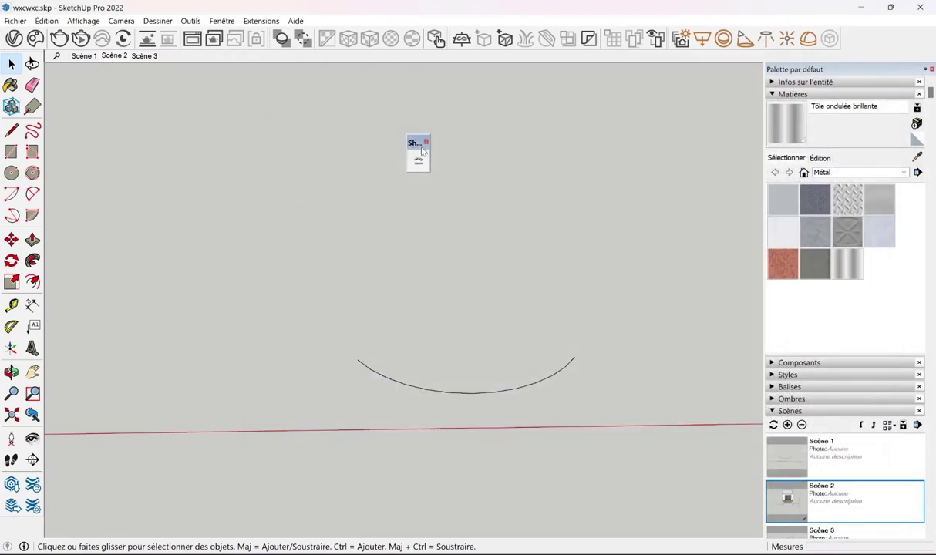
mouse_move(422, 152)
left_mouse_down()
mouse_move(560, 73)
mouse_move(647, 93)
left_mouse_up()
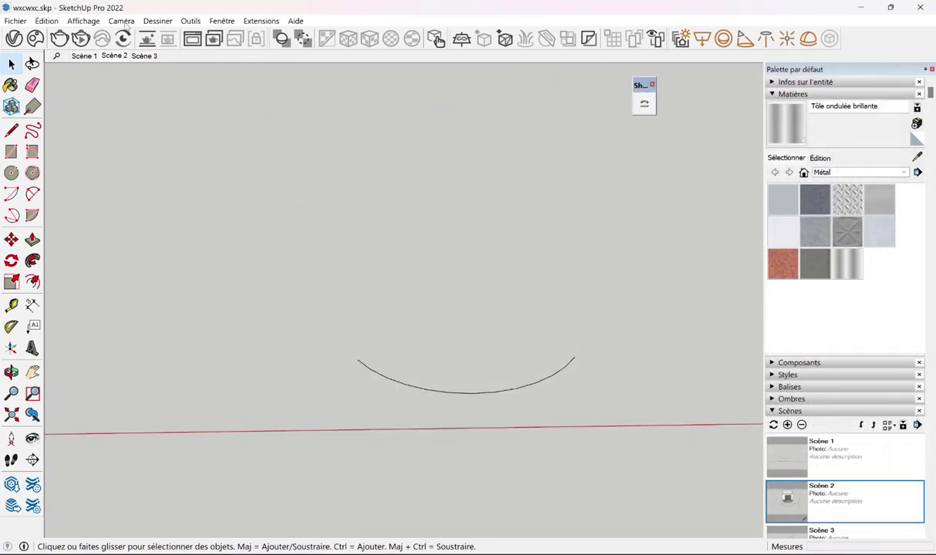
Select the arc and check the railing model's web page in the browser
left_click(373, 377)
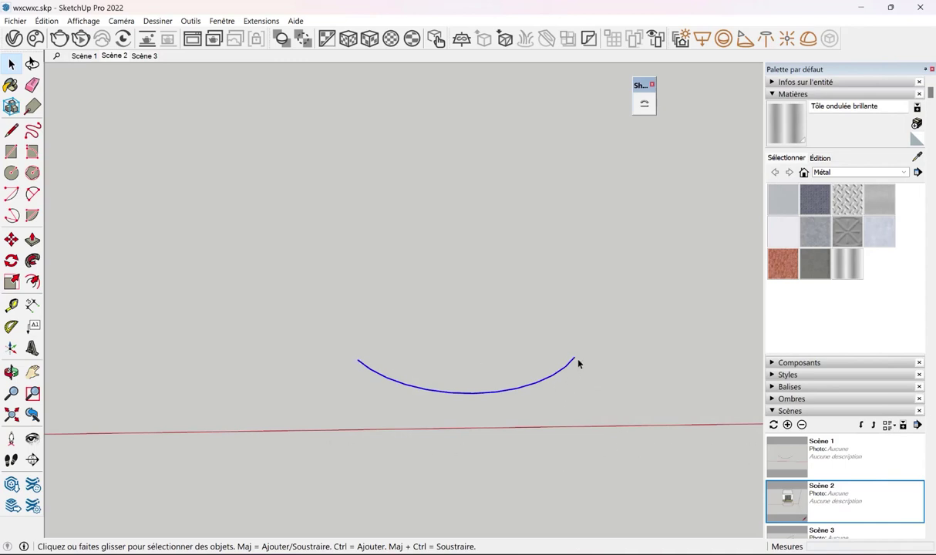
left_click(14, 21)
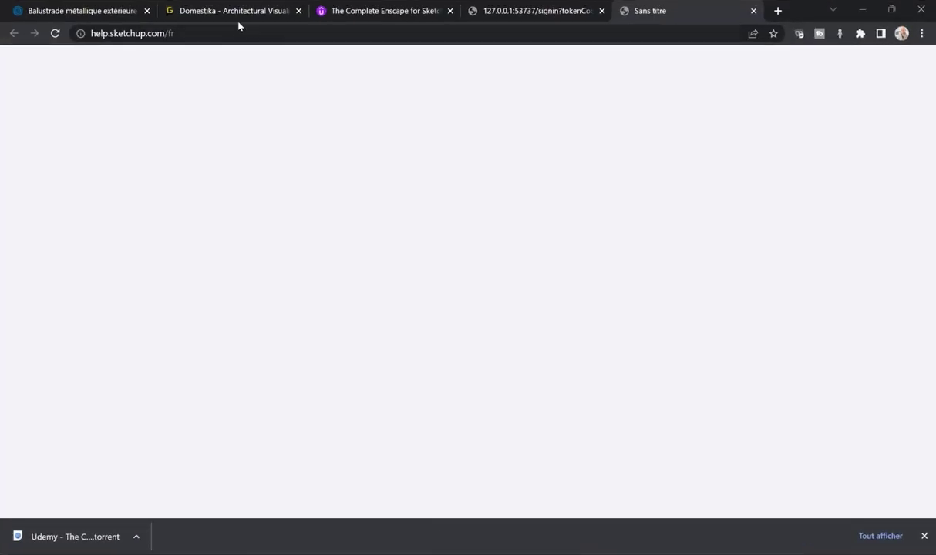
left_click(115, 11)
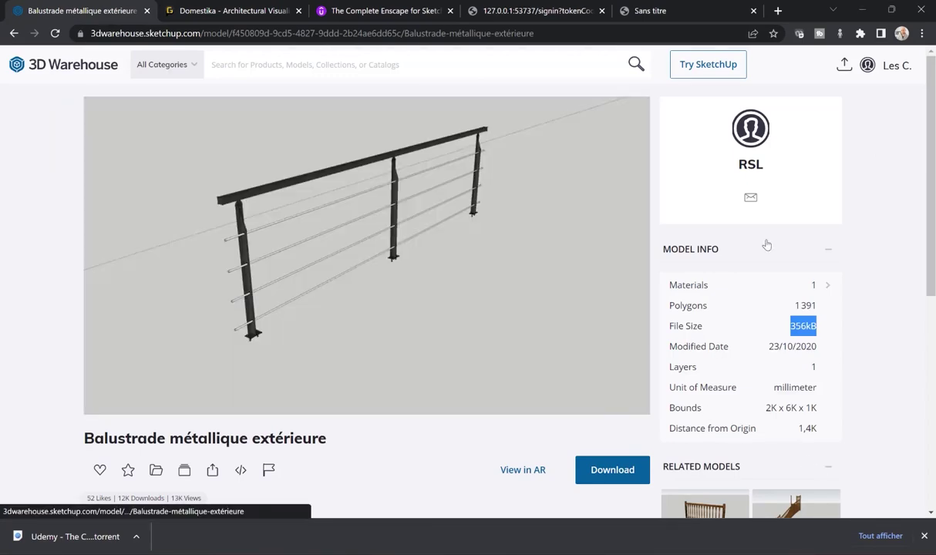
left_click(863, 10)
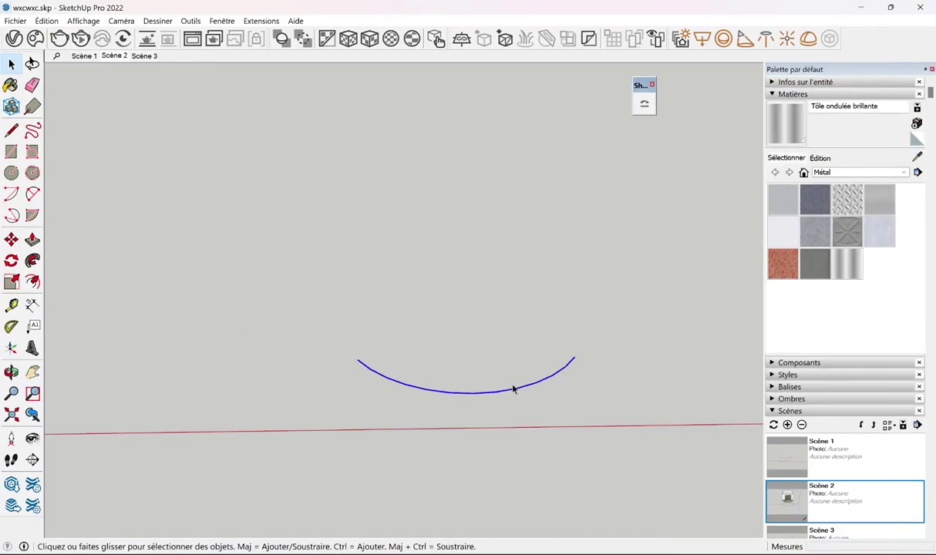
Import Balustrades.skp from the Downloads folder via Fichier > Importer
left_click(16, 21)
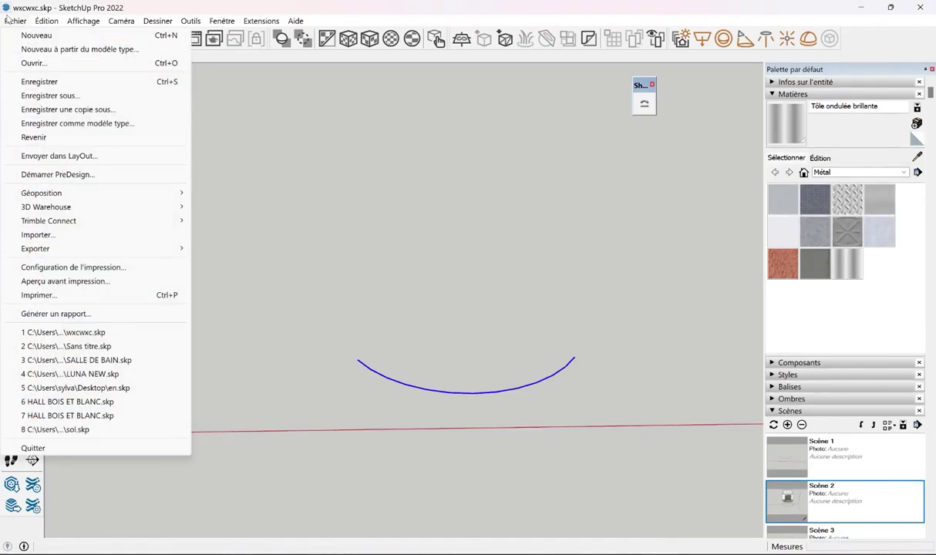
left_click(35, 236)
left_click(752, 236)
left_click(699, 412)
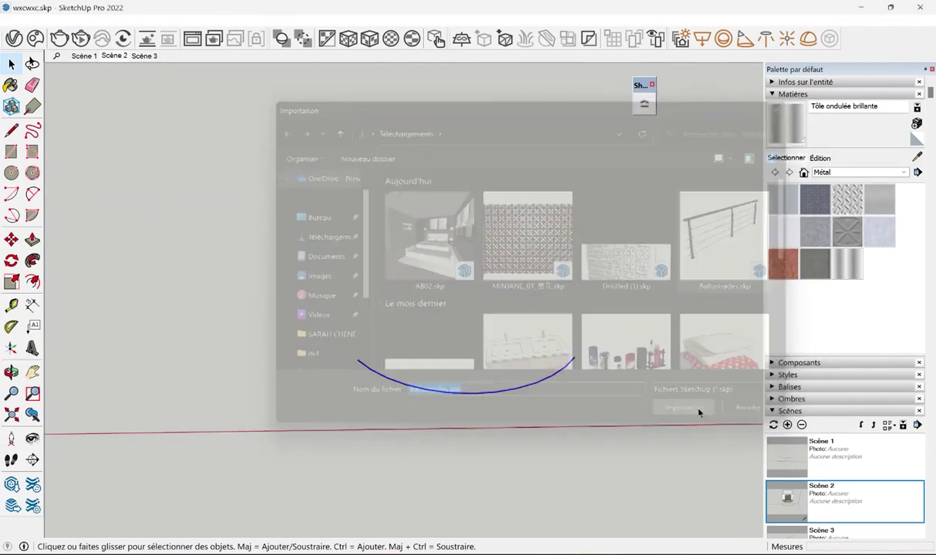
Place the imported Balustrades railing below the arc and orbit to face it
left_click(544, 455)
mouse_move(543, 455)
middle_mouse_down()
mouse_move(539, 478)
mouse_move(485, 335)
mouse_move(546, 303)
mouse_move(586, 266)
mouse_move(419, 335)
mouse_move(608, 334)
middle_mouse_up()
scroll(563, 278, "up", 3)
scroll(571, 293, "up", 2)
mouse_move(467, 369)
middle_mouse_down()
mouse_move(251, 419)
mouse_move(188, 281)
middle_mouse_up()
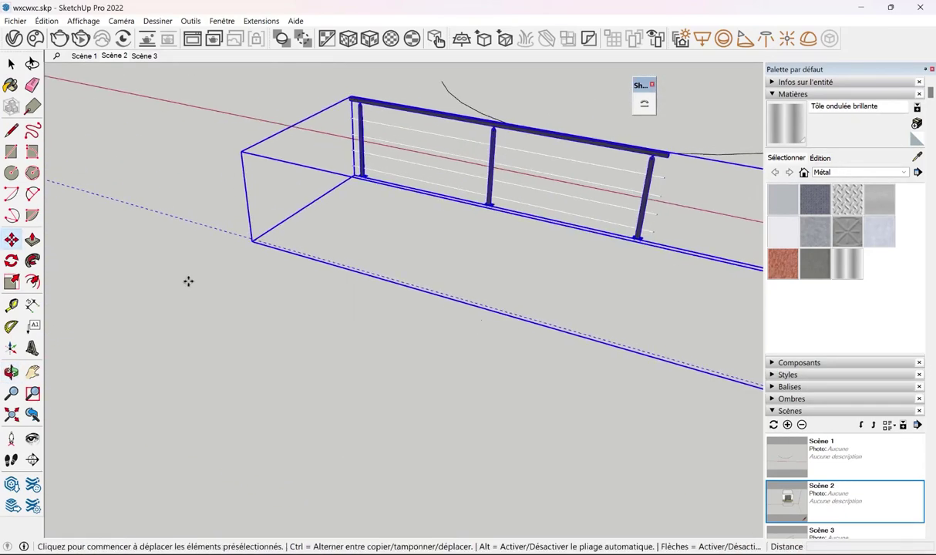
middle_click_drag(468, 291, 644, 257)
mouse_move(523, 288)
middle_mouse_down()
mouse_move(685, 335)
mouse_move(195, 235)
middle_mouse_up()
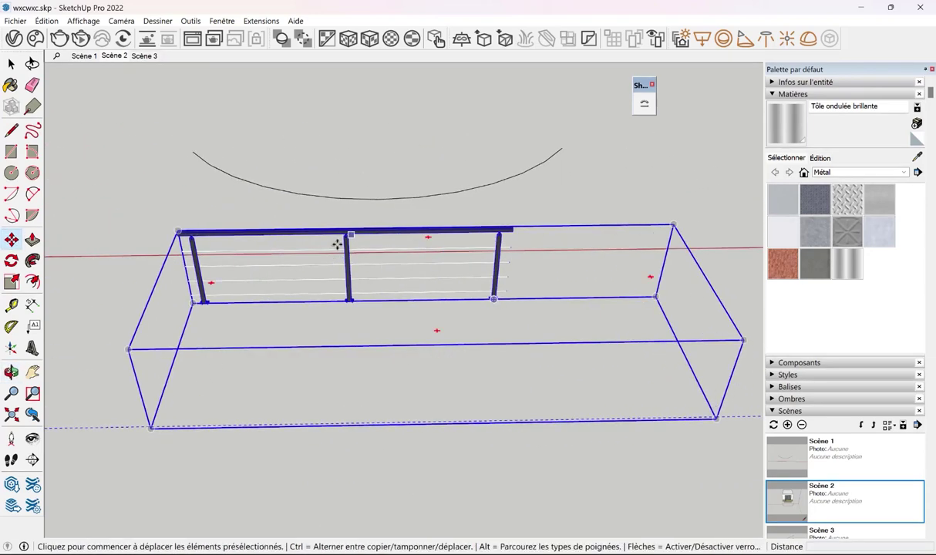
Explode the railing's outer group with Éclater and reselect the railing
key("space")
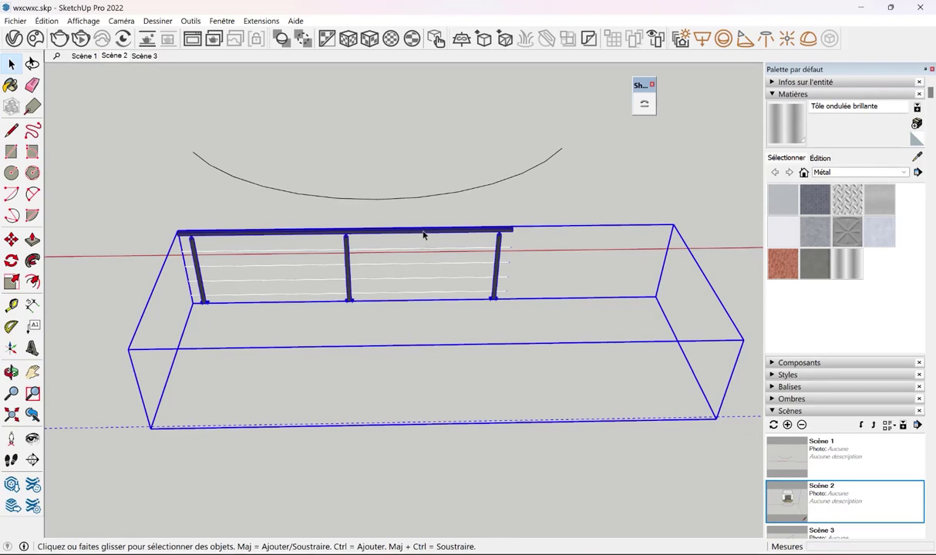
right_click(424, 235)
left_click(429, 193)
left_click(452, 425)
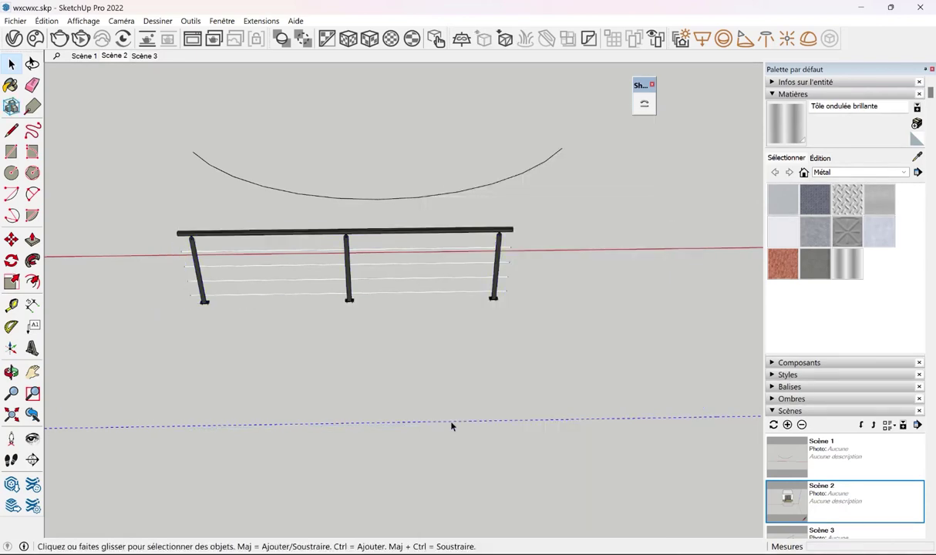
left_click(362, 242)
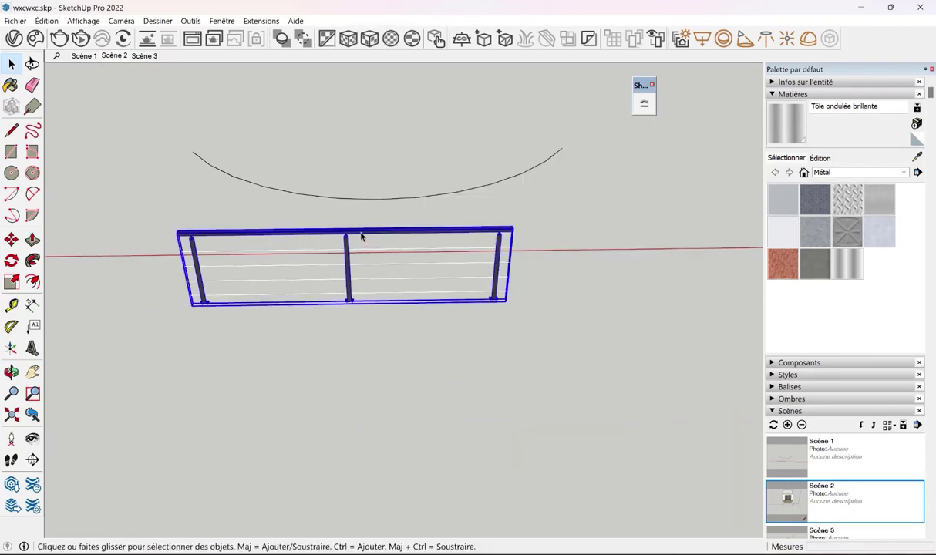
middle_click_drag(361, 237, 229, 367)
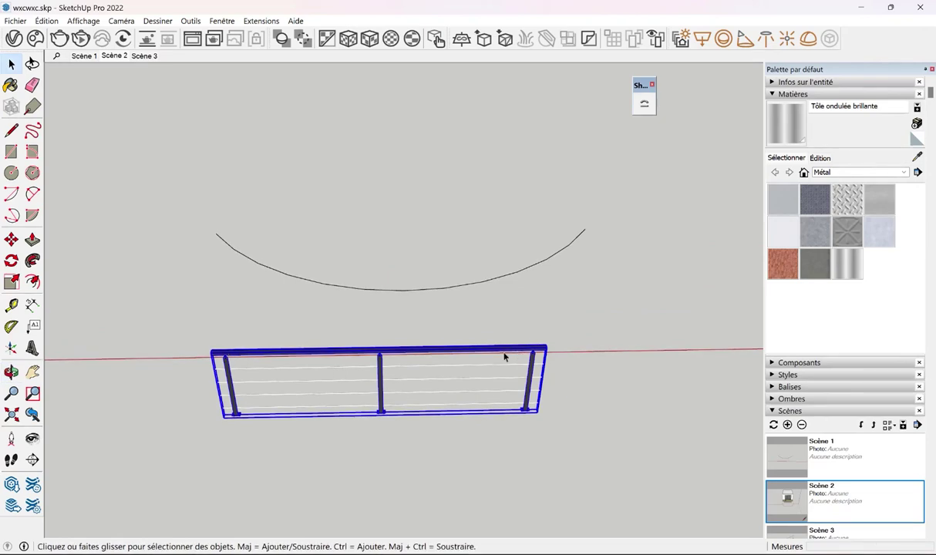
middle_click_drag(402, 355, 257, 327)
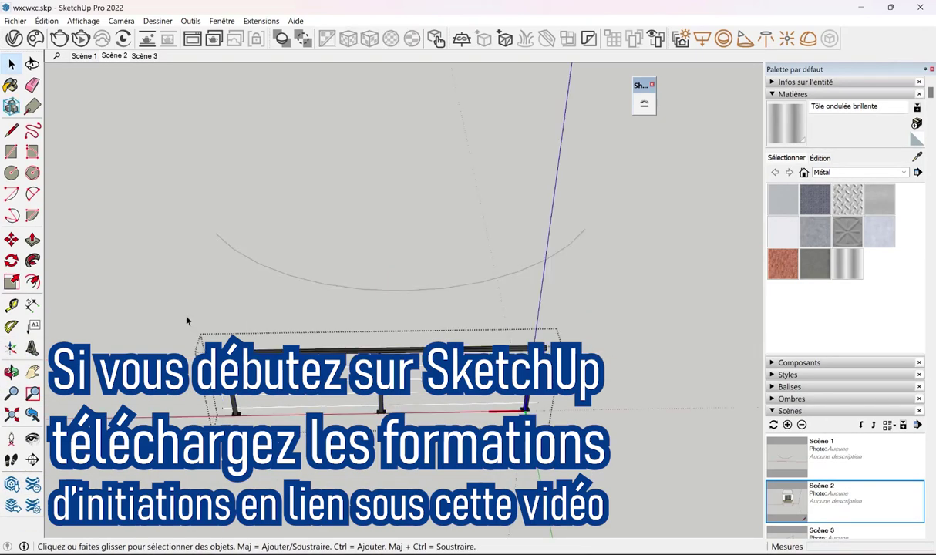
left_click(11, 240)
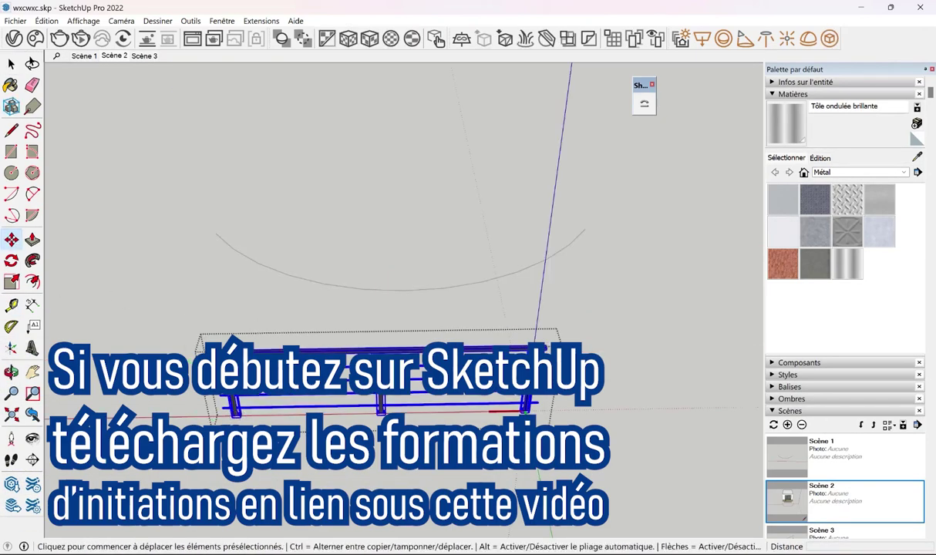
key("ctrl")
left_click(526, 405)
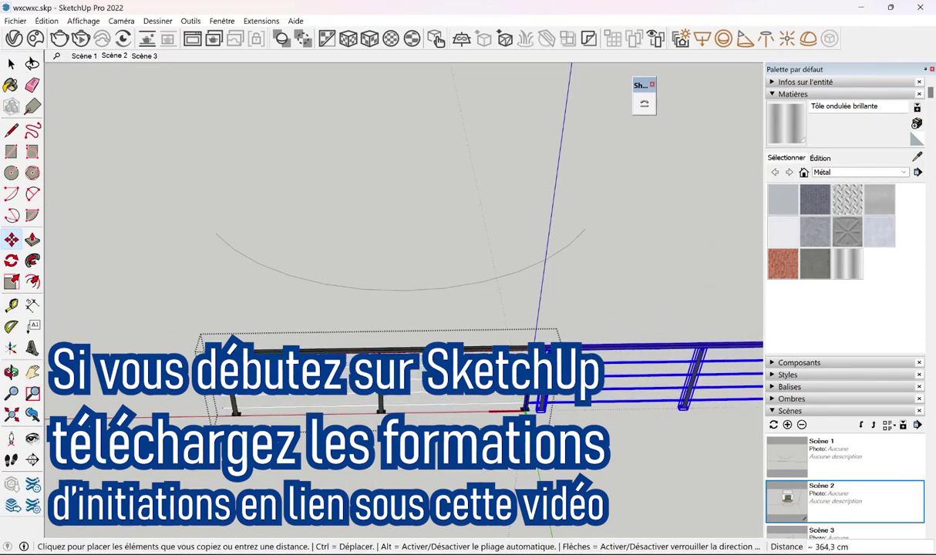
key("Escape")
type("*2")
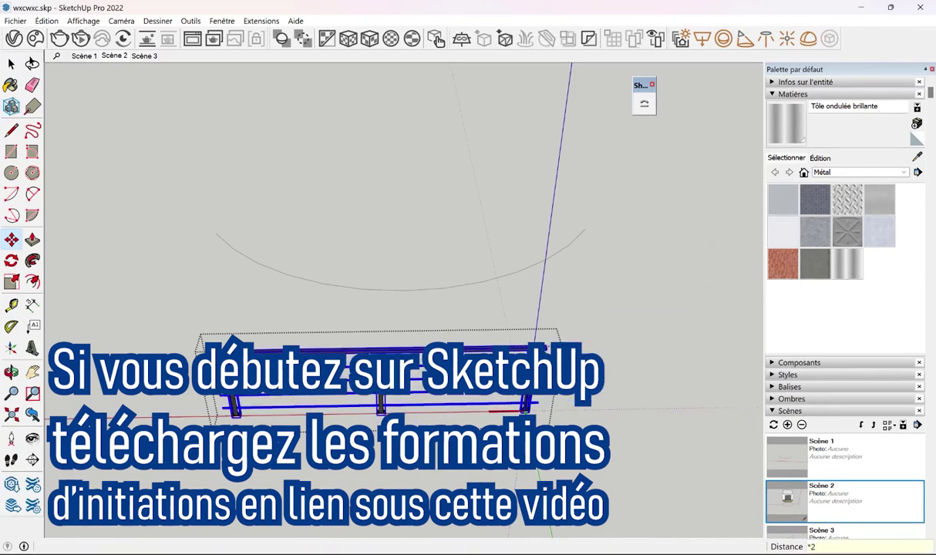
key("Return")
middle_click_drag(526, 405, 359, 416)
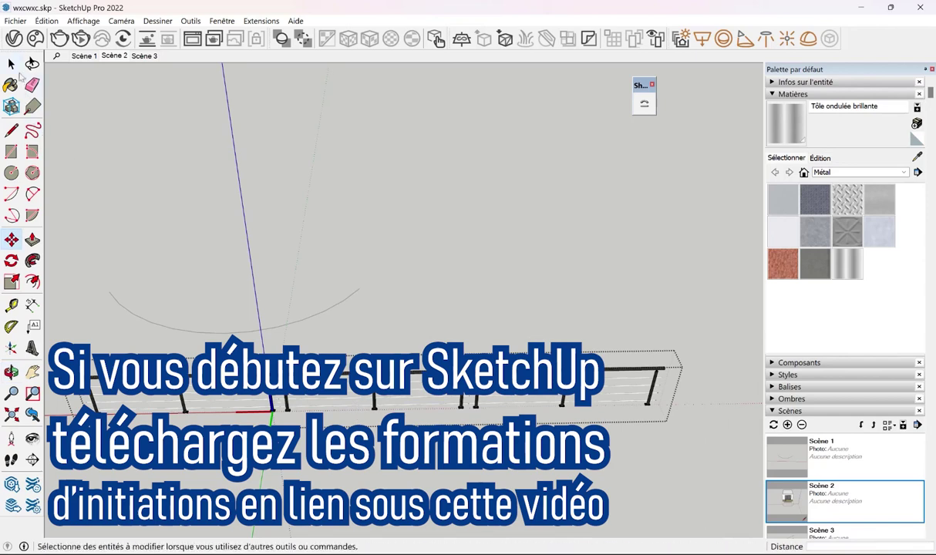
left_click(14, 66)
left_click(442, 266)
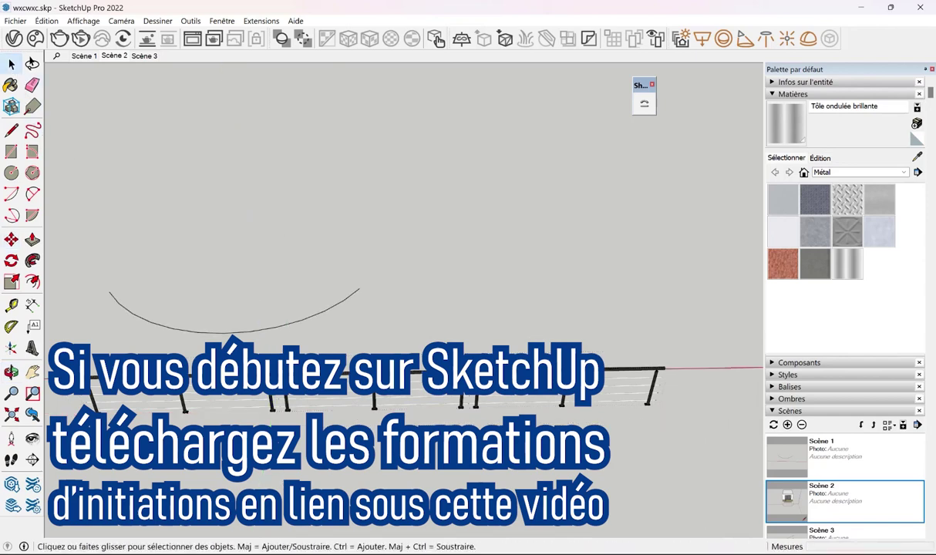
left_click(652, 386)
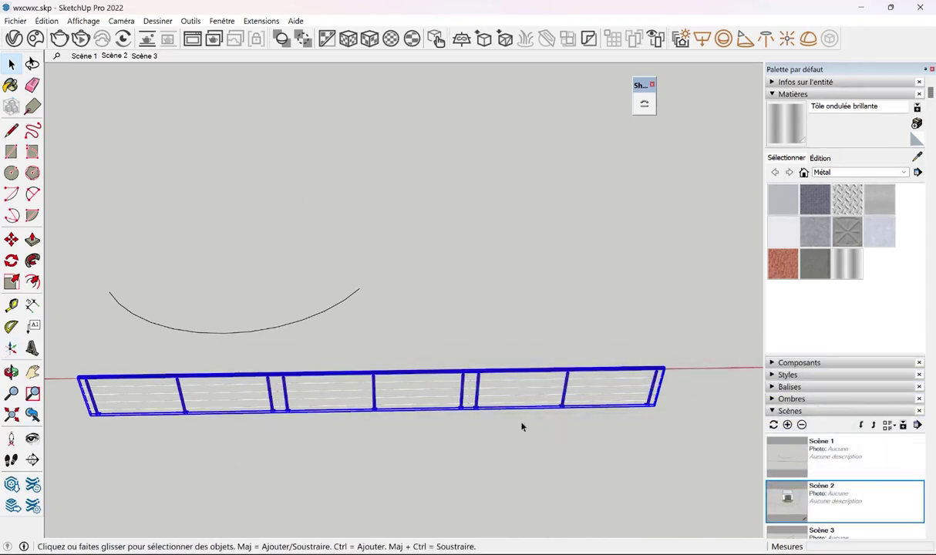
middle_click_drag(521, 427, 364, 374)
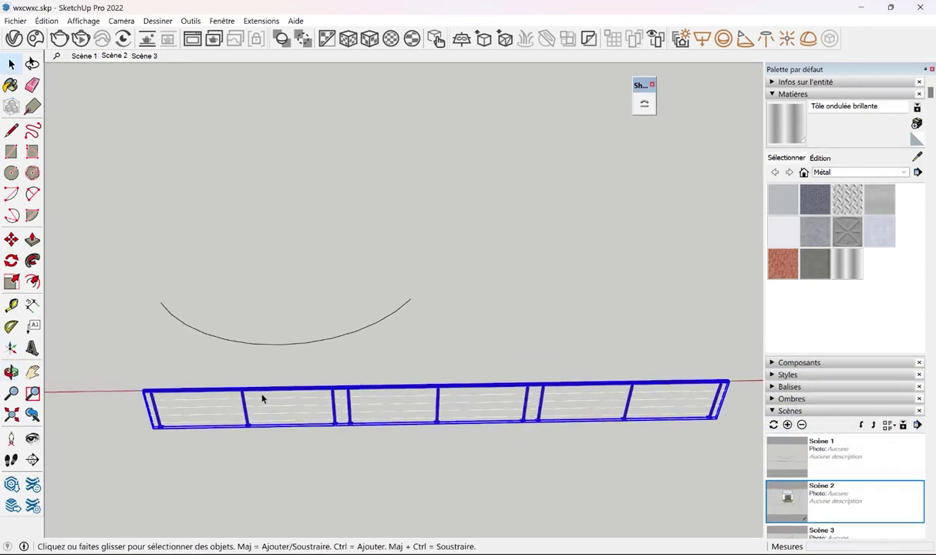
middle_click_drag(418, 406, 262, 363)
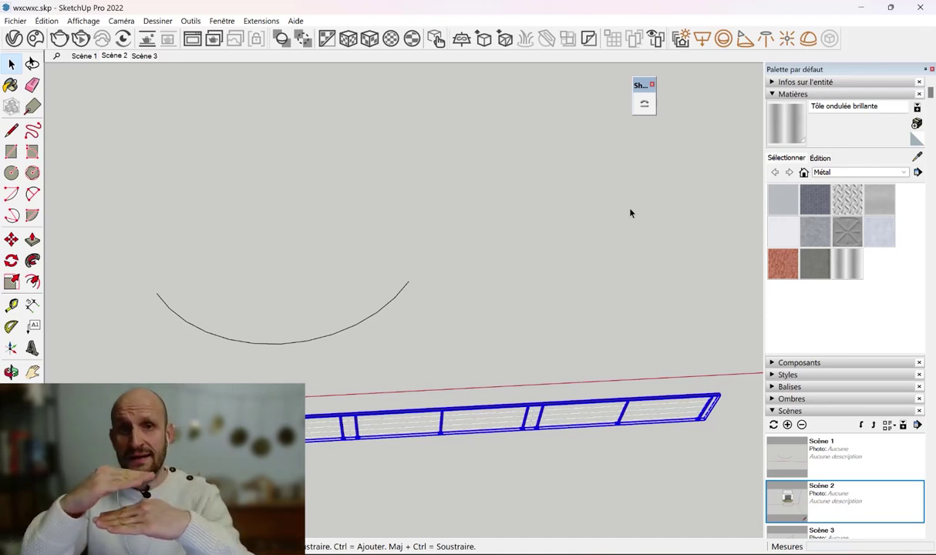
mouse_move(630, 212)
middle_mouse_down()
mouse_move(560, 345)
mouse_move(497, 433)
middle_mouse_up()
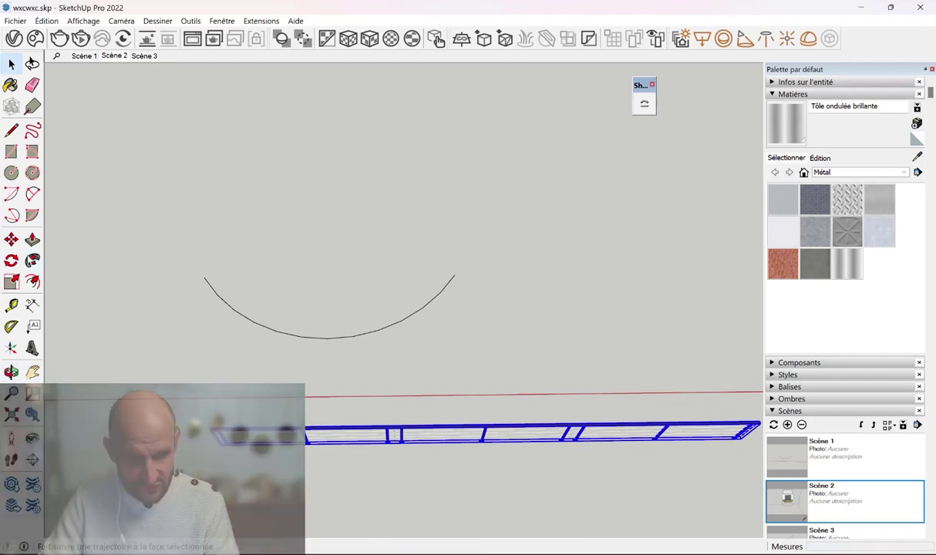
key("q")
left_click(10, 241)
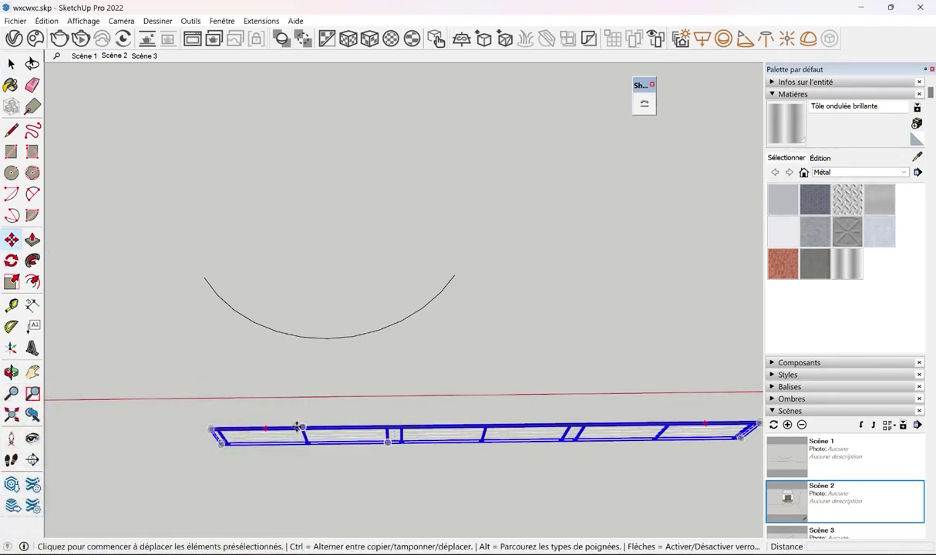
key("q")
left_click(486, 428)
left_click(532, 430)
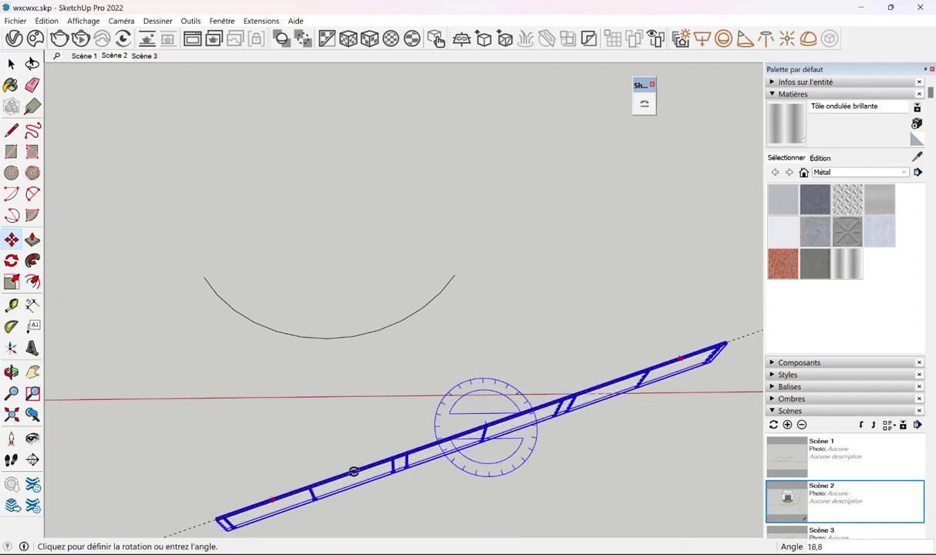
left_click(362, 429)
key("m")
mouse_move(406, 400)
middle_mouse_down()
mouse_move(403, 361)
mouse_move(377, 370)
middle_mouse_up()
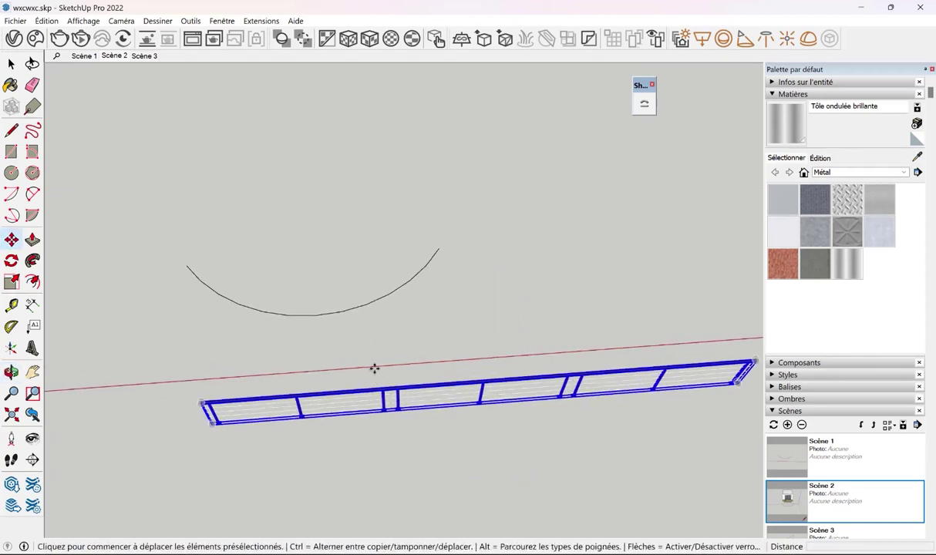
Start a line at the beam corner, follow the rail, then cancel it
left_click(11, 131)
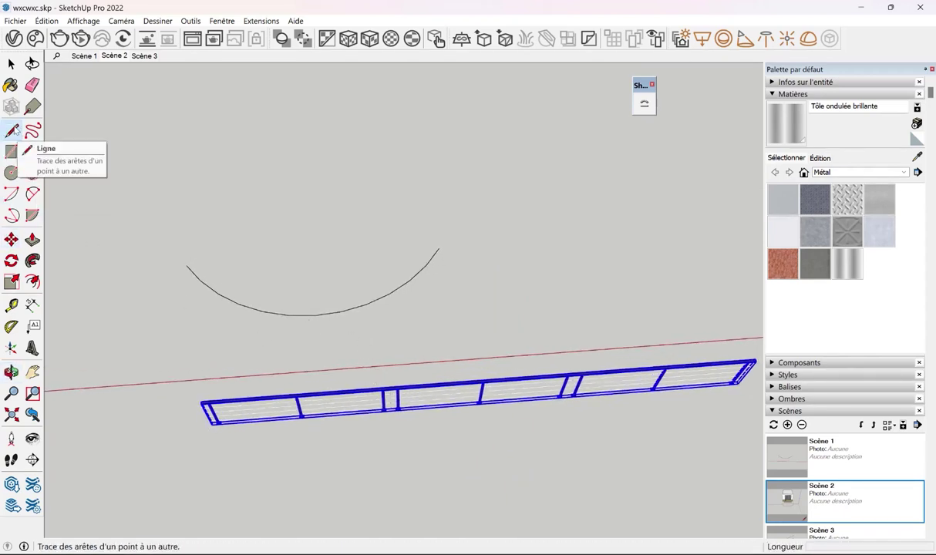
scroll(230, 355, "up", 2)
scroll(189, 448, "up", 3)
mouse_move(189, 448)
middle_mouse_down()
mouse_move(177, 383)
mouse_move(332, 313)
mouse_move(274, 358)
middle_mouse_up()
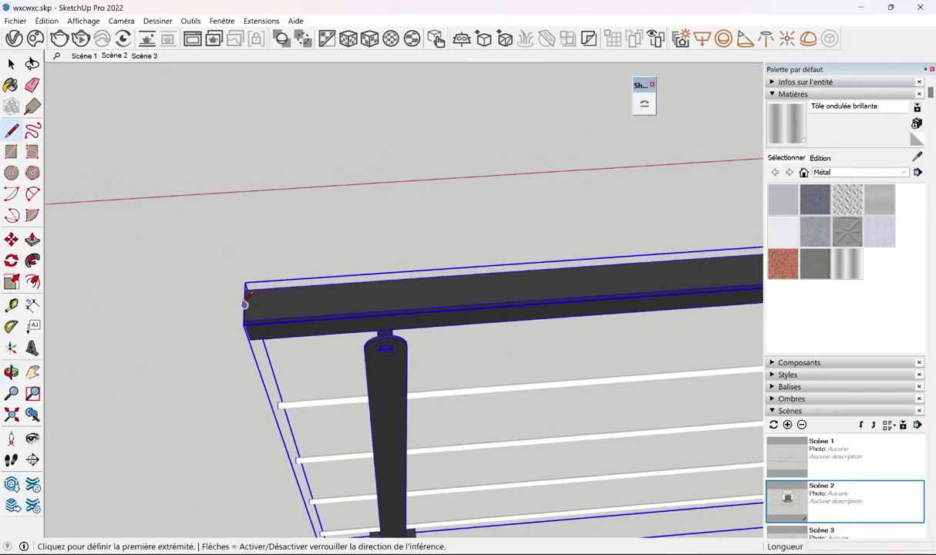
left_click(244, 304)
middle_click_drag(429, 245, 259, 303)
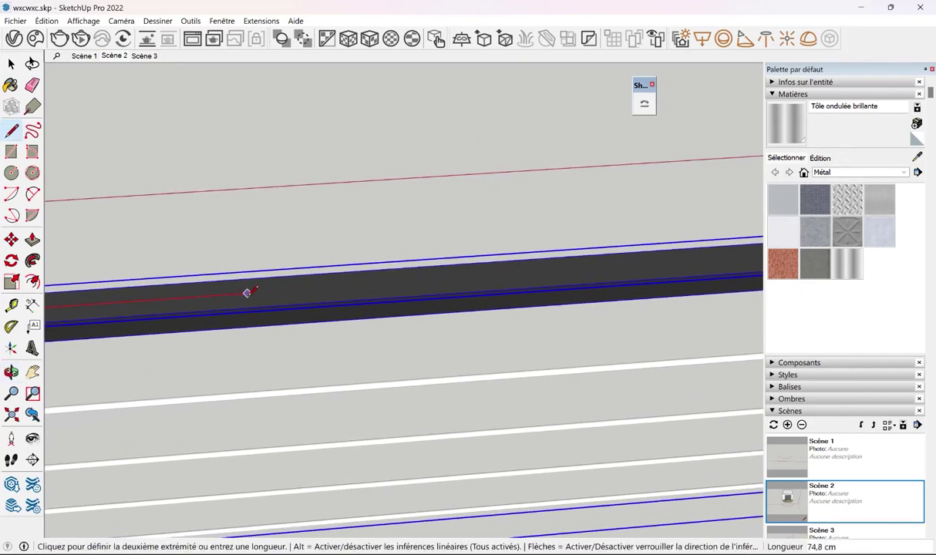
scroll(563, 333, "down", 3)
middle_click_drag(563, 334, 406, 319)
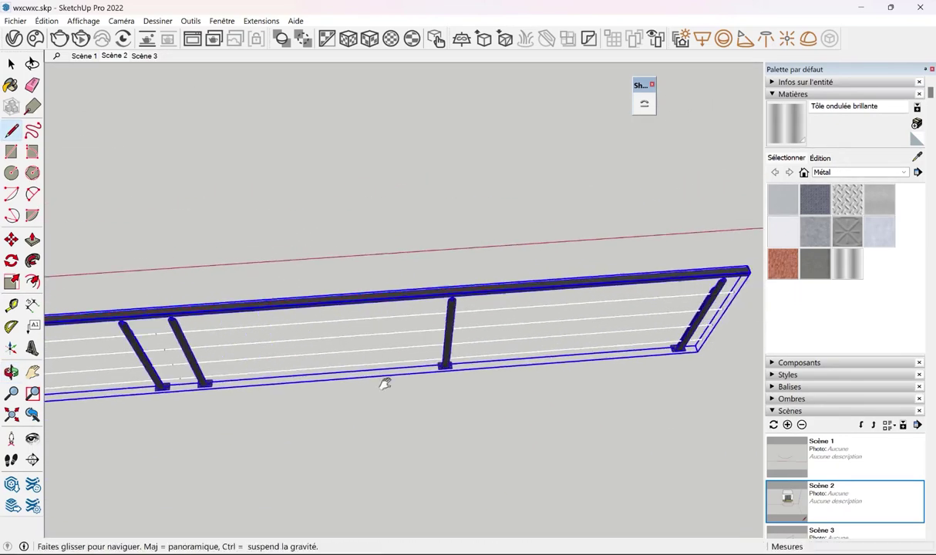
scroll(262, 318, "up", 3)
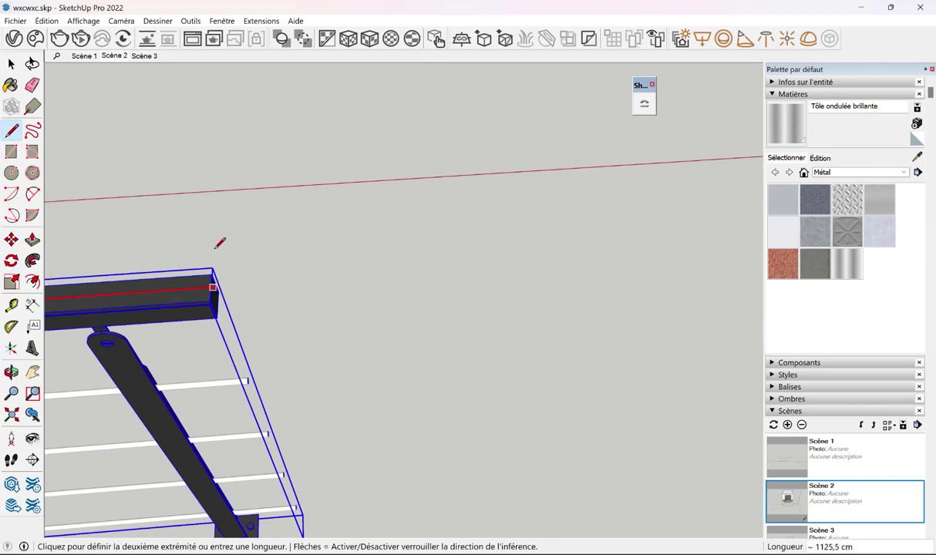
key("space")
Select the whole cable railing and launch Shape Bender on it
mouse_move(178, 277)
middle_mouse_down()
mouse_move(51, 413)
mouse_move(116, 401)
middle_mouse_up()
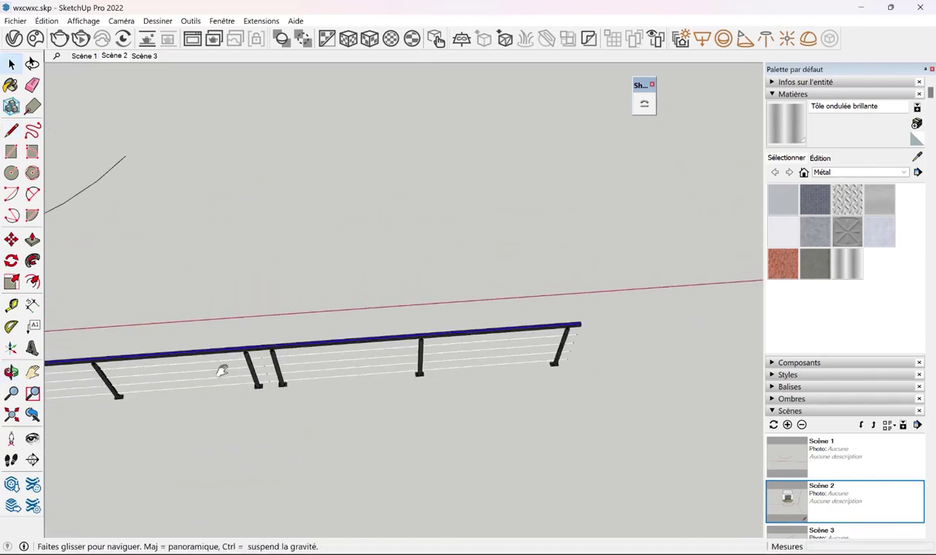
mouse_move(219, 371)
middle_mouse_down()
mouse_move(152, 425)
mouse_move(400, 393)
middle_mouse_up()
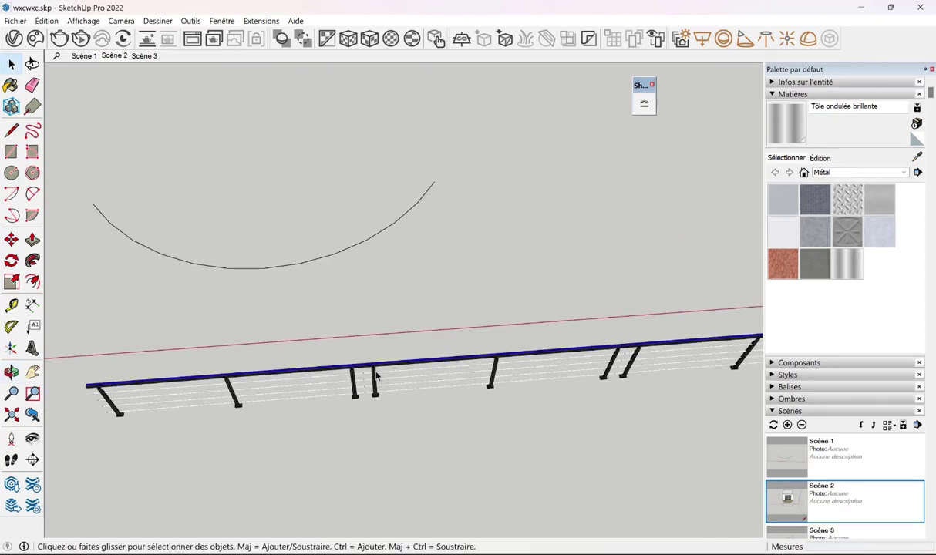
triple_click(377, 375)
left_click(394, 323)
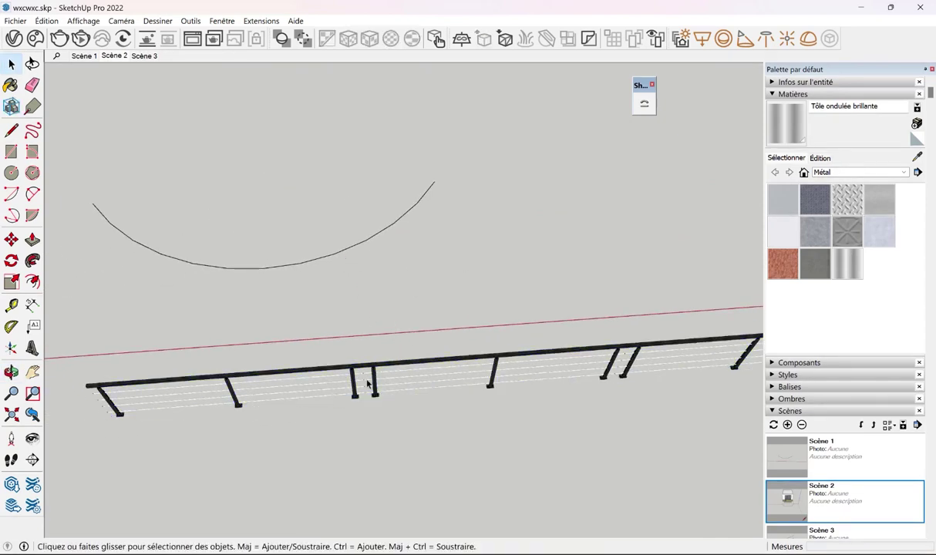
triple_click(375, 382)
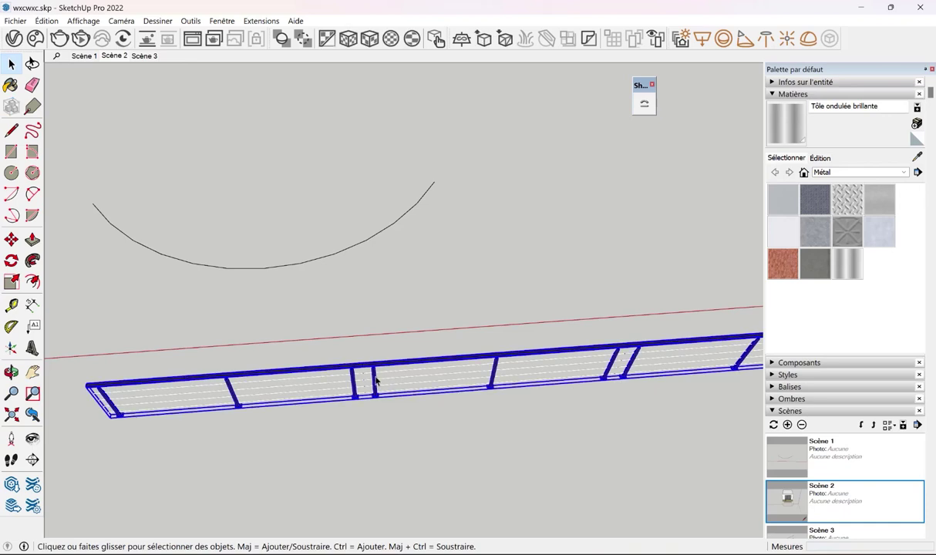
left_click(646, 108)
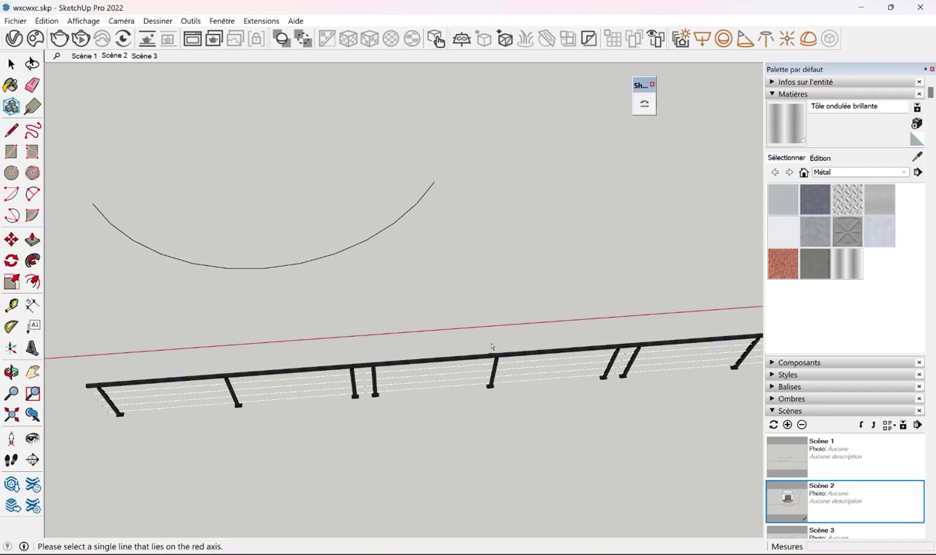
Pick the arc as the bending curve and confirm to show the green preview
scroll(313, 387, "up", 3)
scroll(363, 368, "up", 3)
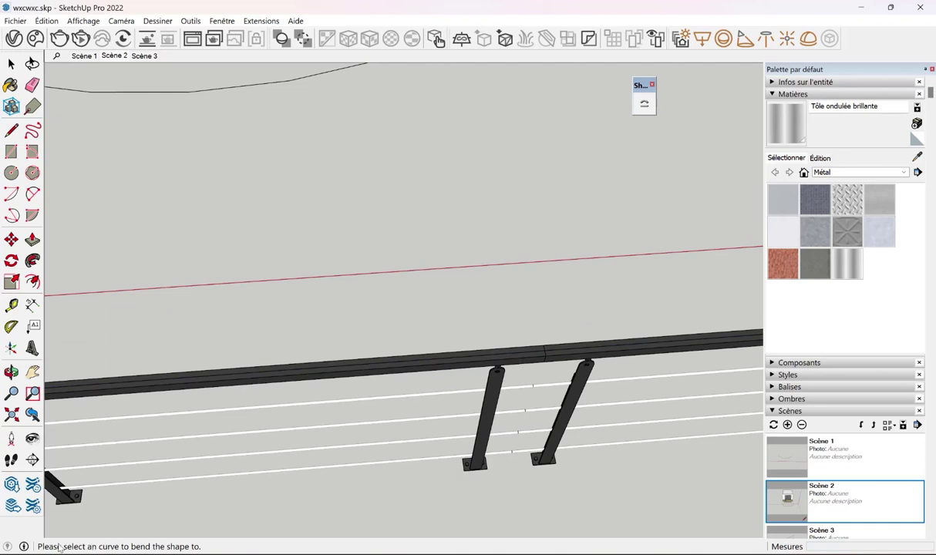
scroll(255, 263, "down", 2)
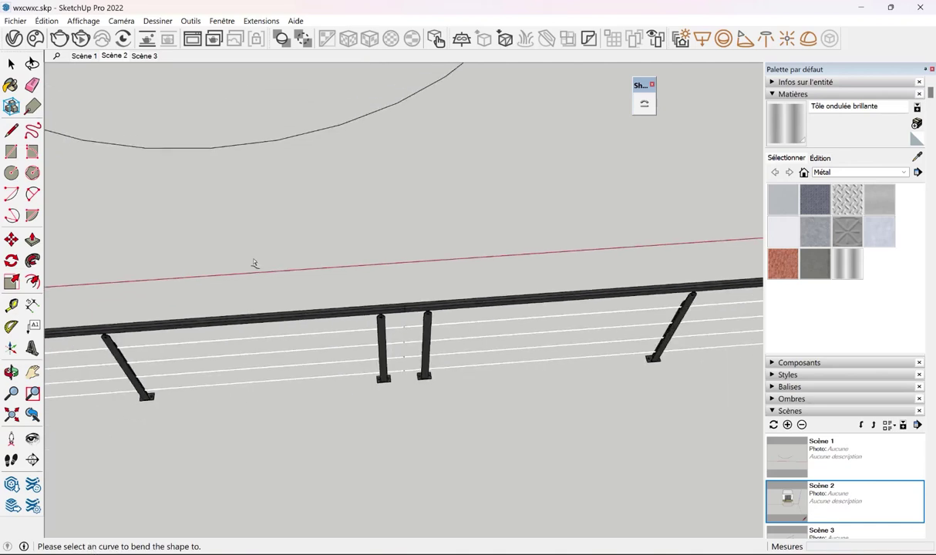
scroll(261, 290, "down", 2)
scroll(309, 291, "down", 2)
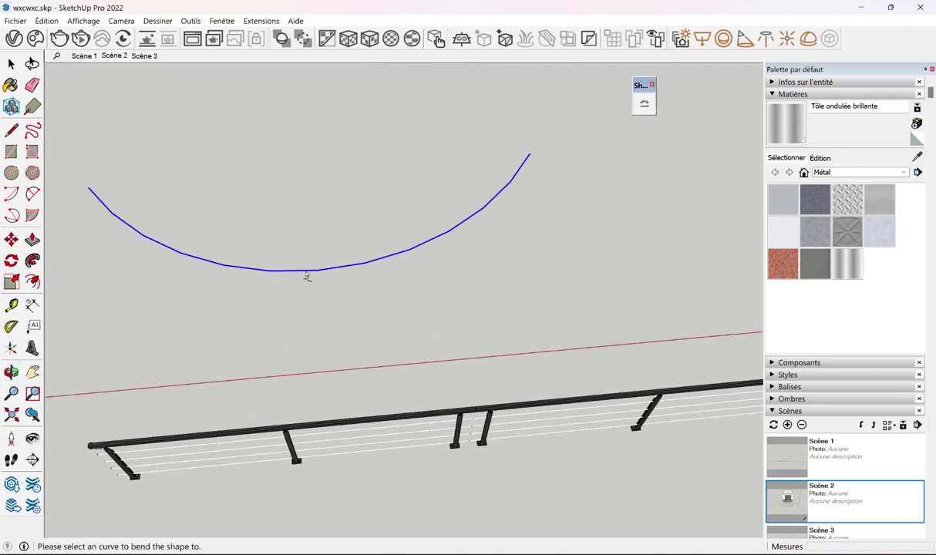
left_click(306, 276)
key("Return")
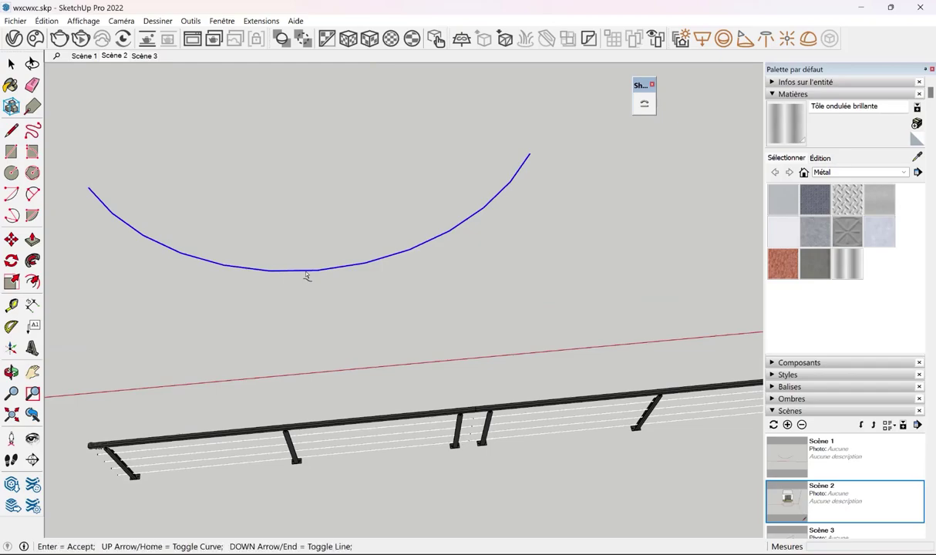
scroll(306, 276, "down", 3)
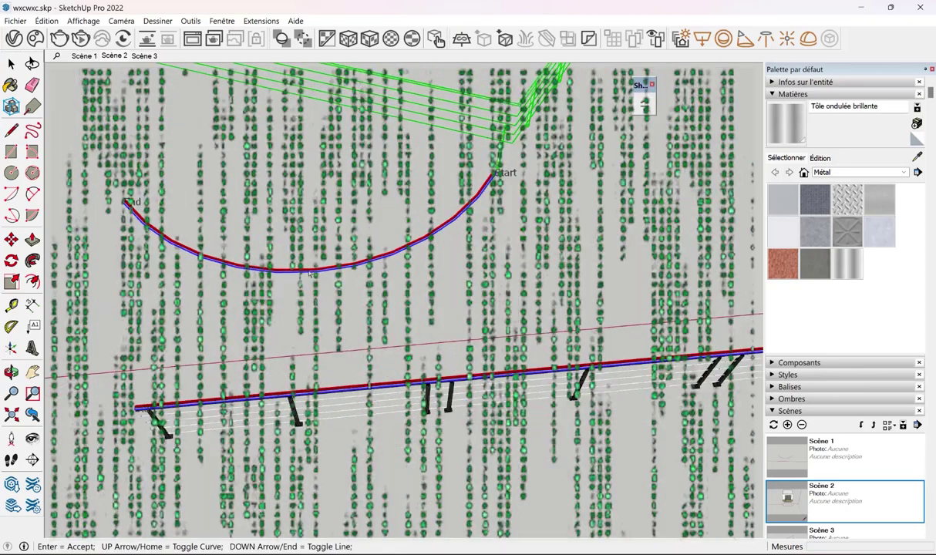
Swap the arc's Start and End until the preview follows the arc, then finalize
middle_click_drag(435, 315, 407, 237)
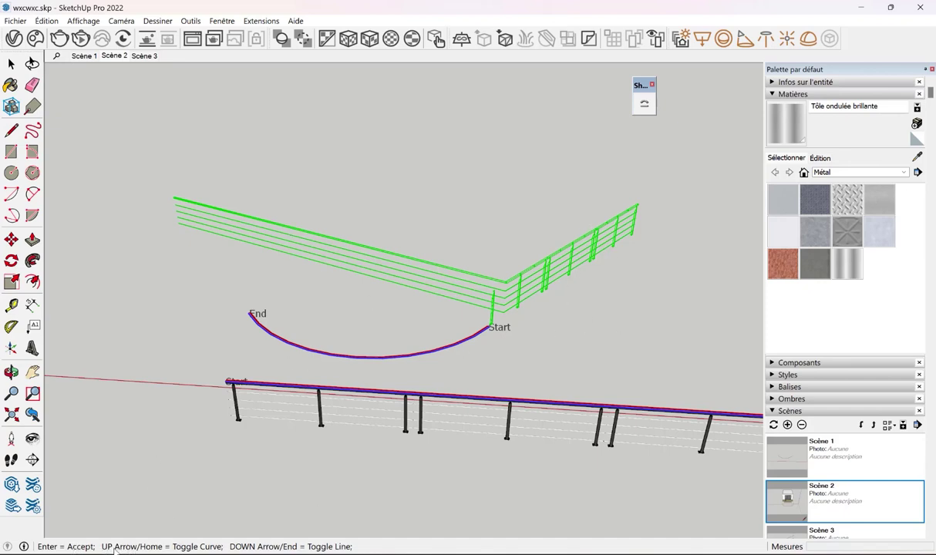
key("Up")
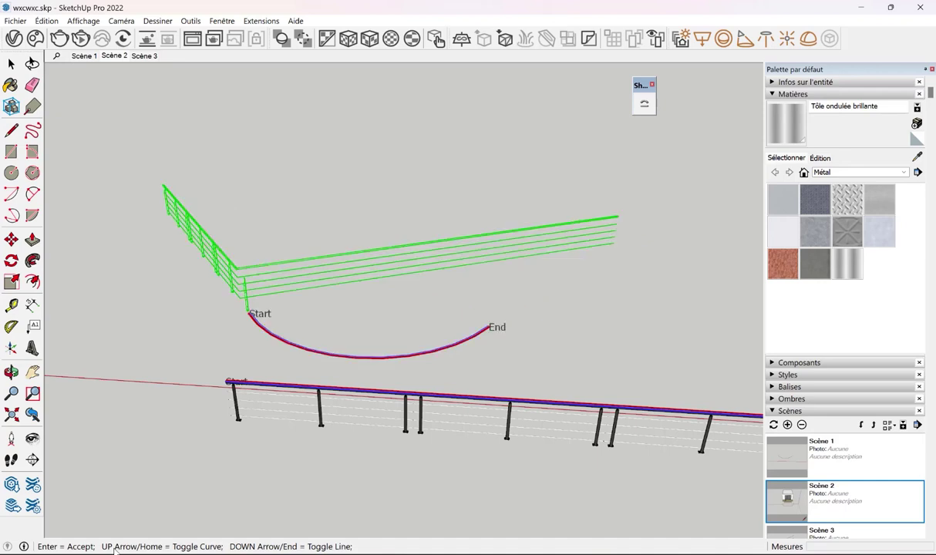
key("Up")
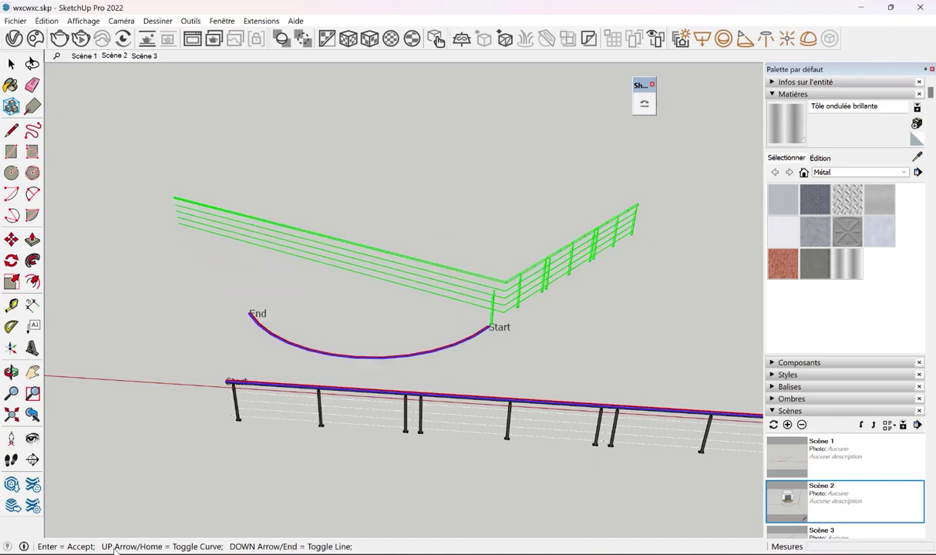
key("Up")
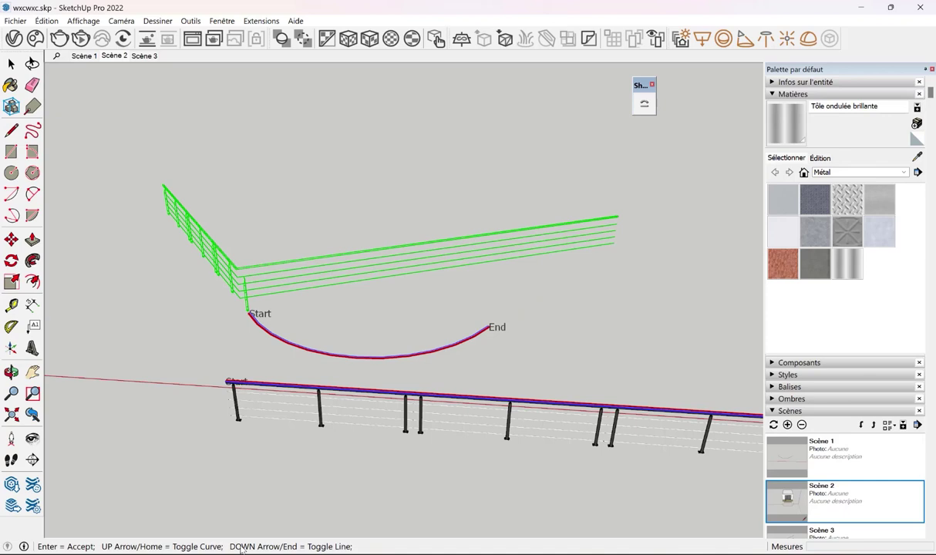
key("Up")
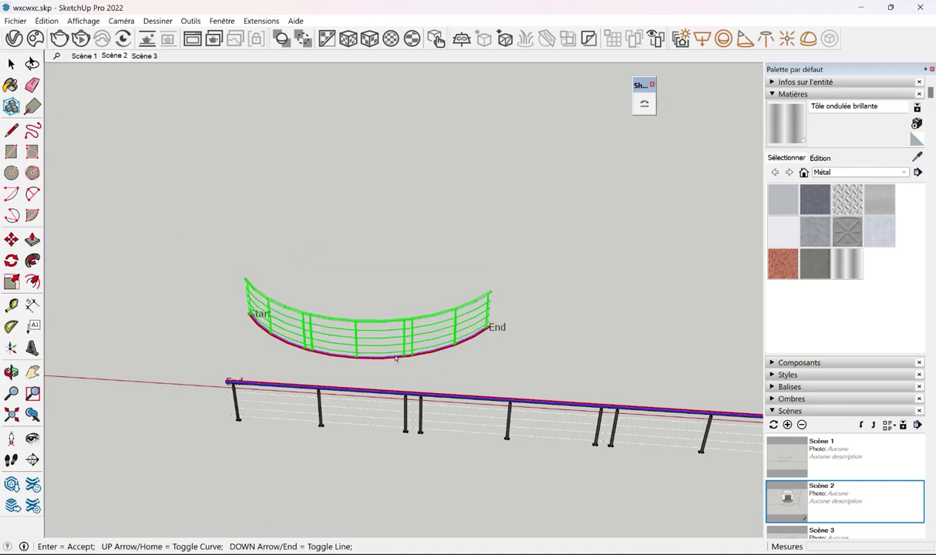
key("Return")
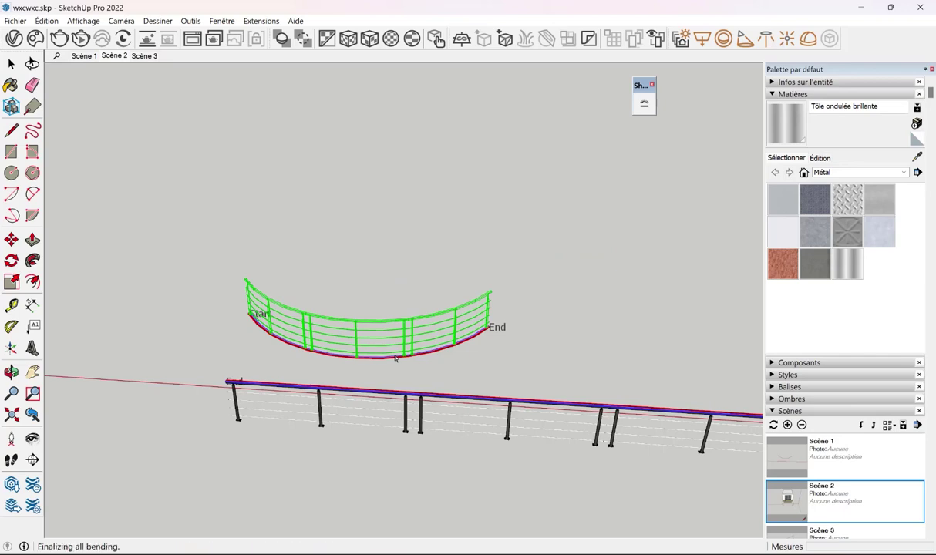
Inspect the bent railing and bring both railings into view
scroll(374, 338, "up", 2)
scroll(390, 351, "up", 5)
mouse_move(404, 365)
middle_mouse_down()
mouse_move(375, 454)
mouse_move(526, 438)
middle_mouse_up()
scroll(132, 293, "down", 3)
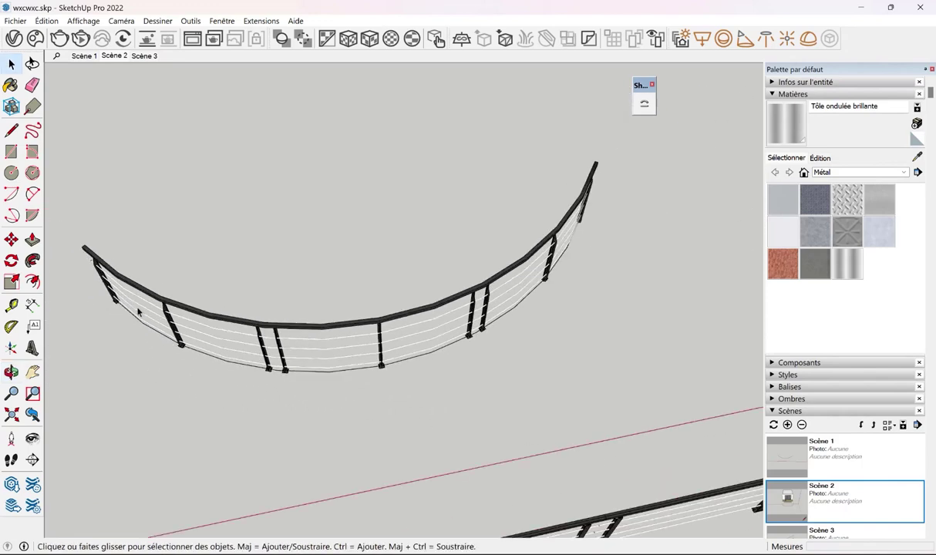
scroll(574, 261, "down", 3)
middle_click_drag(571, 435, 467, 375, "shift")
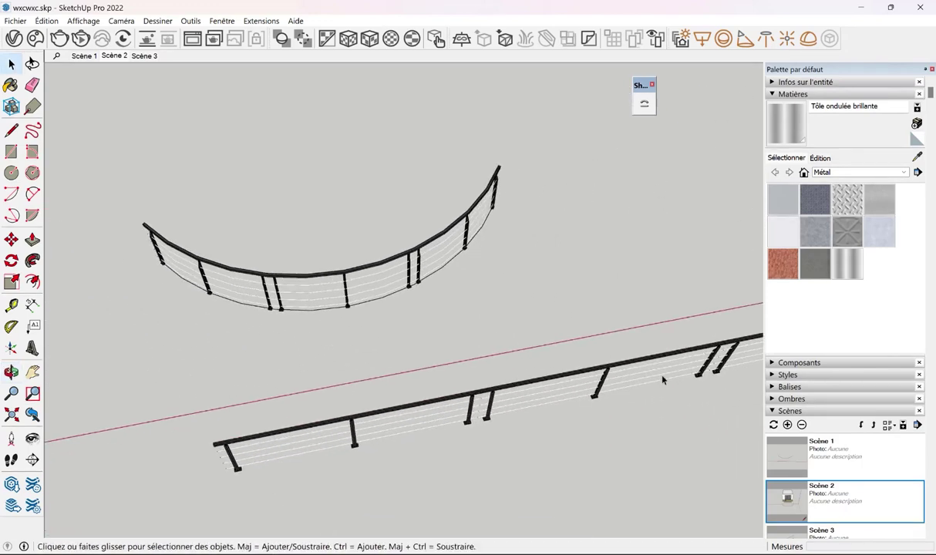
mouse_move(460, 216)
middle_mouse_down()
mouse_move(450, 295)
mouse_move(360, 295)
middle_mouse_up()
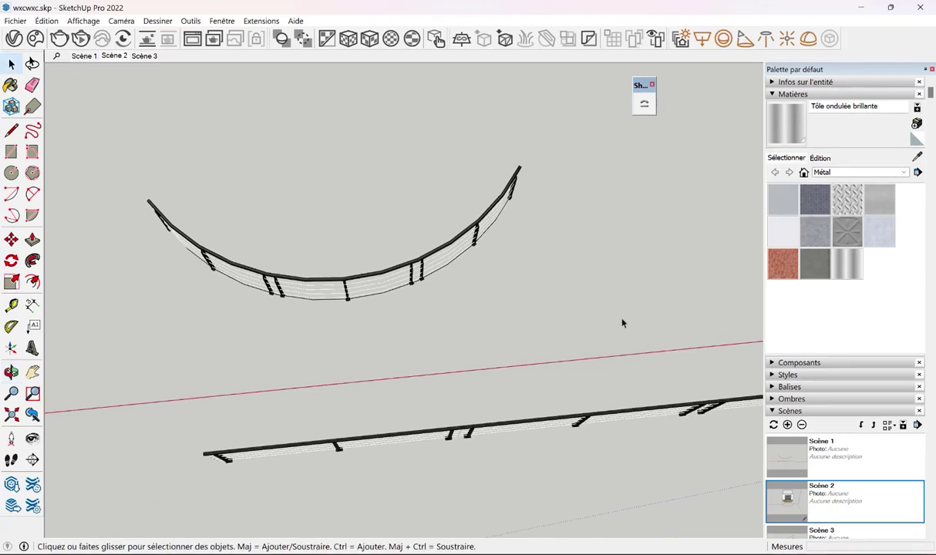
mouse_move(624, 323)
middle_mouse_down()
mouse_move(674, 334)
mouse_move(627, 401)
mouse_move(298, 401)
middle_mouse_up()
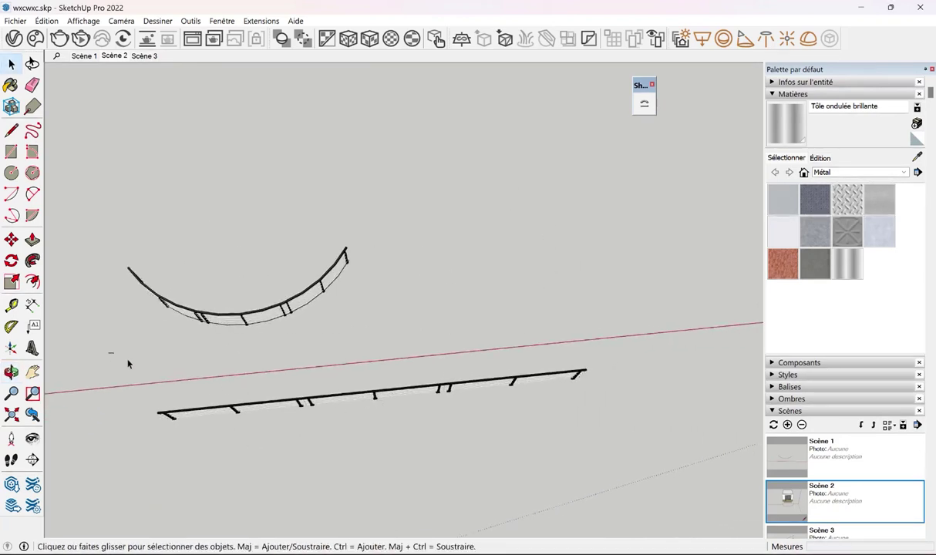
Copy the straight railing by its endpoint to a spot in front of the house
left_click_drag(128, 364, 694, 470)
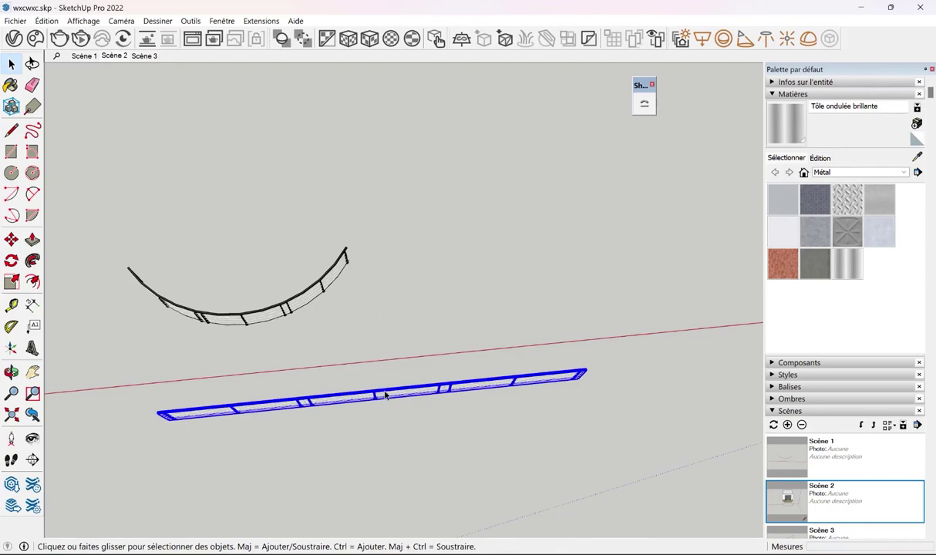
left_click(11, 240)
scroll(215, 407, "up", 3)
scroll(180, 377, "up", 3)
key("ctrl")
left_click(112, 411)
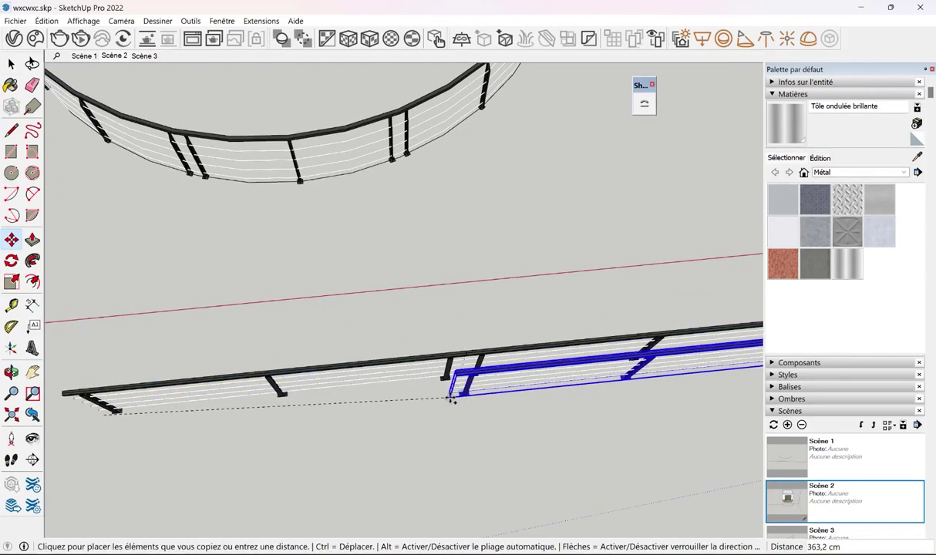
mouse_move(452, 398)
middle_mouse_down()
mouse_move(335, 250)
mouse_move(521, 360)
middle_mouse_up()
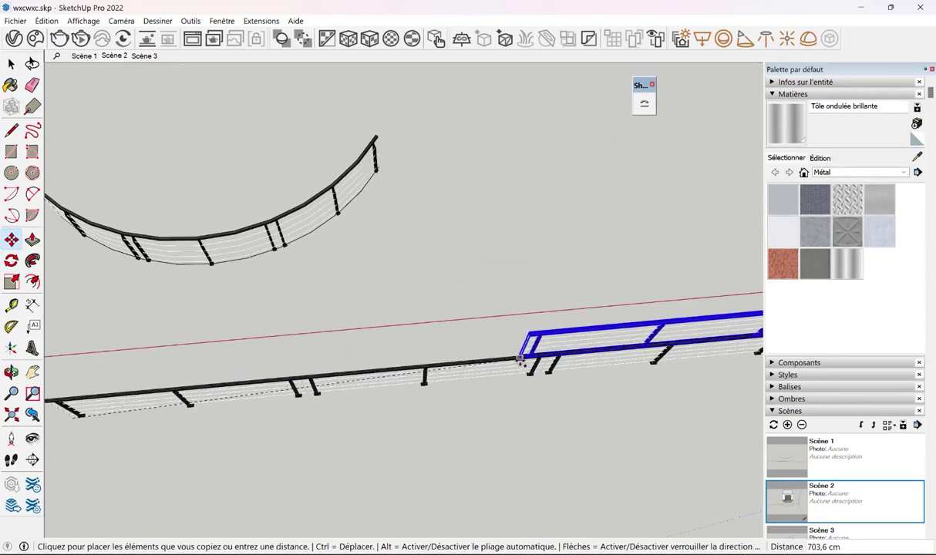
scroll(525, 370, "down", 3)
scroll(537, 390, "down", 3)
scroll(547, 401, "down", 2)
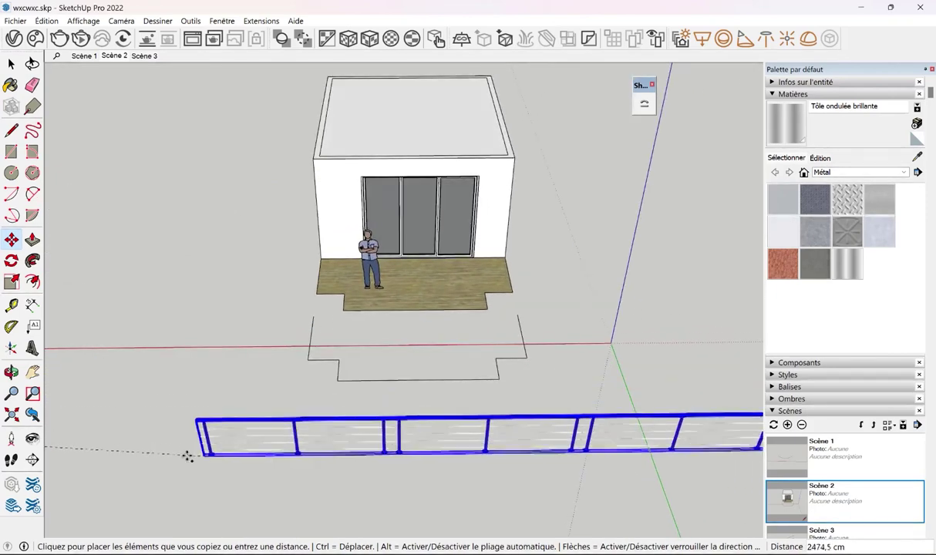
left_click(137, 462)
key("space")
Select the entire stepped floor outline beside the terrace to check it
left_click(222, 348)
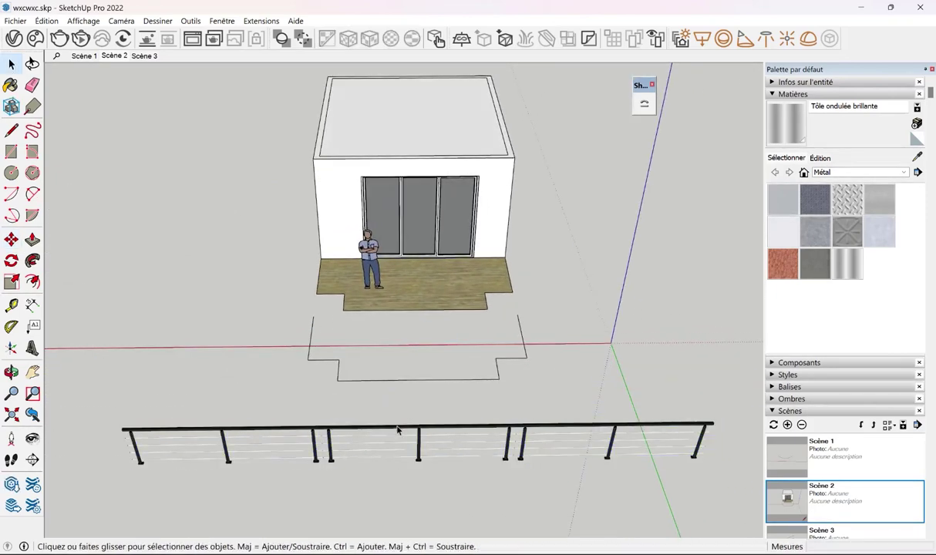
scroll(398, 430, "up", 2)
middle_click_drag(303, 195, 293, 317, "shift")
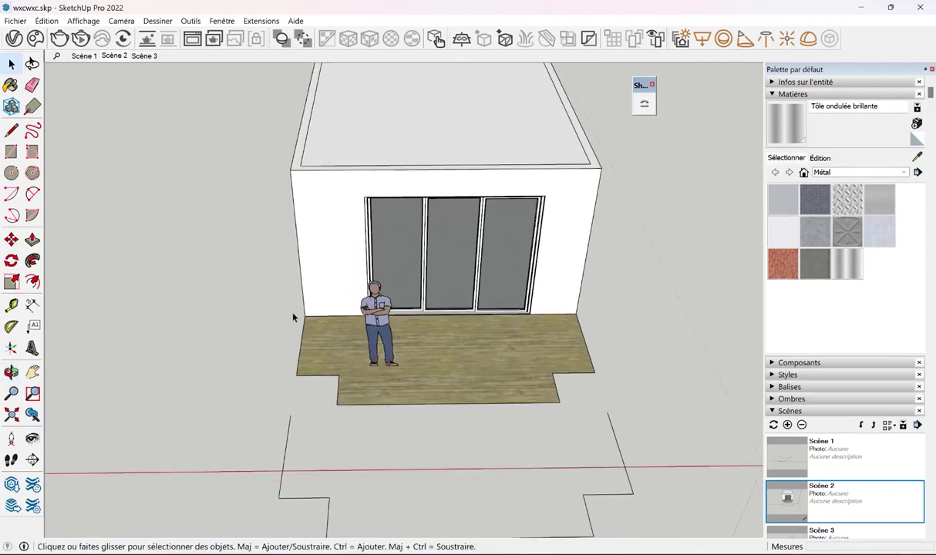
middle_click_drag(583, 352, 285, 377, "shift")
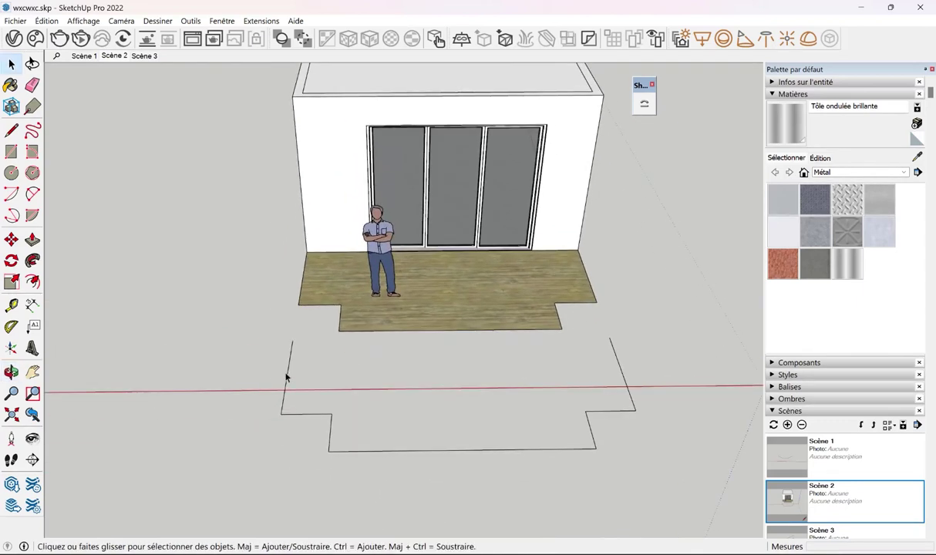
left_click(305, 415)
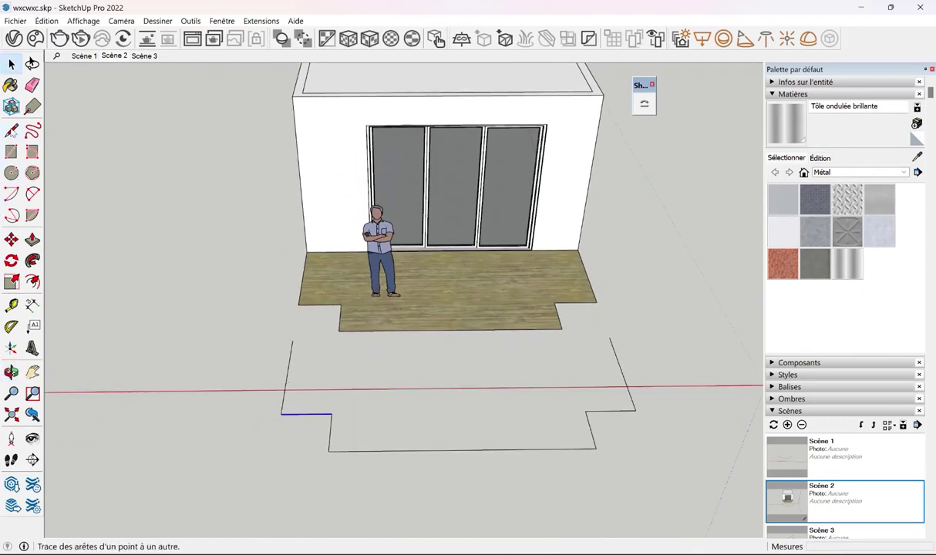
left_click(11, 131)
key("space")
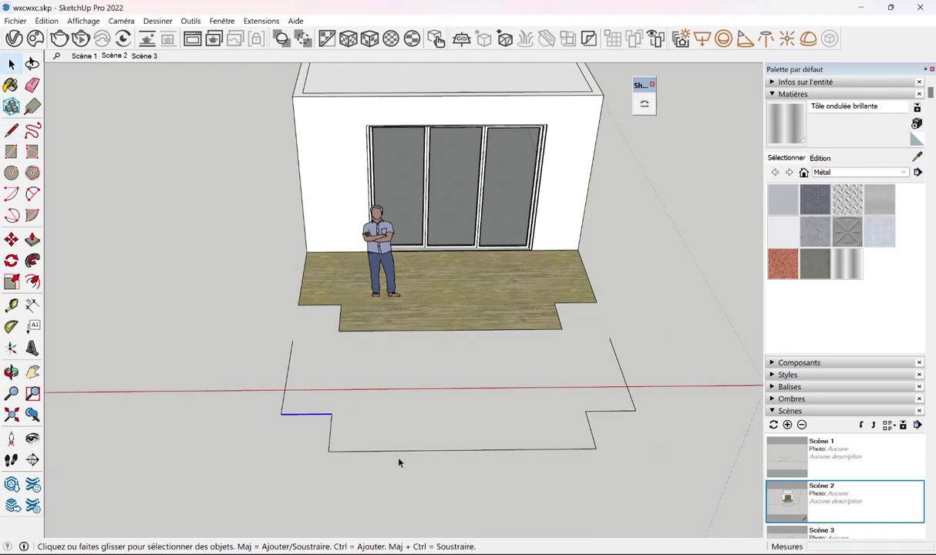
triple_click(397, 450)
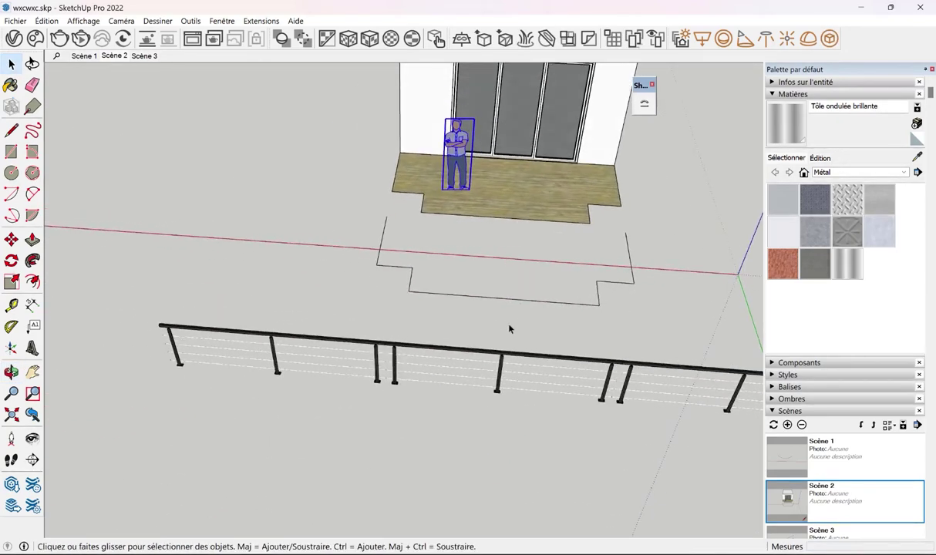
Select the whole straight cable railing group
left_click(486, 357)
scroll(486, 357, "up", 3)
scroll(490, 355, "up", 2)
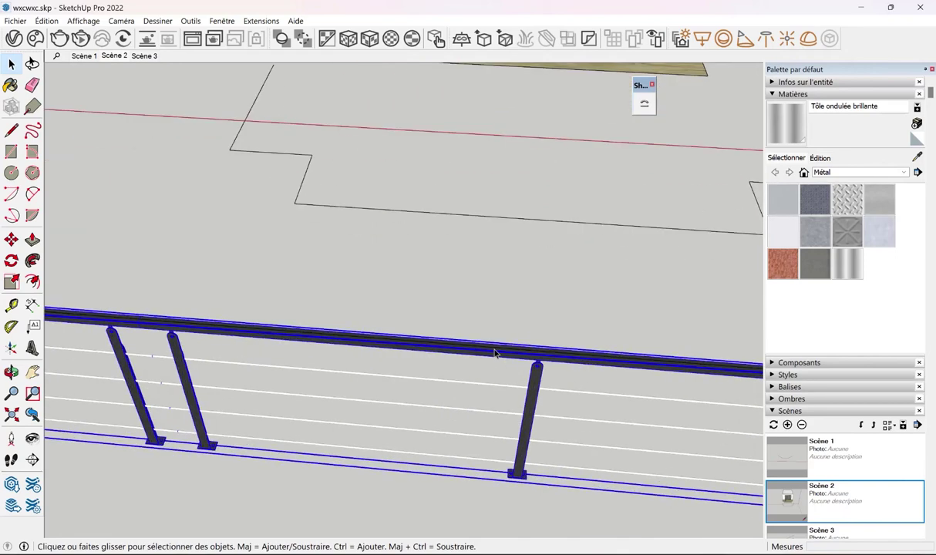
scroll(494, 353, "down", 2)
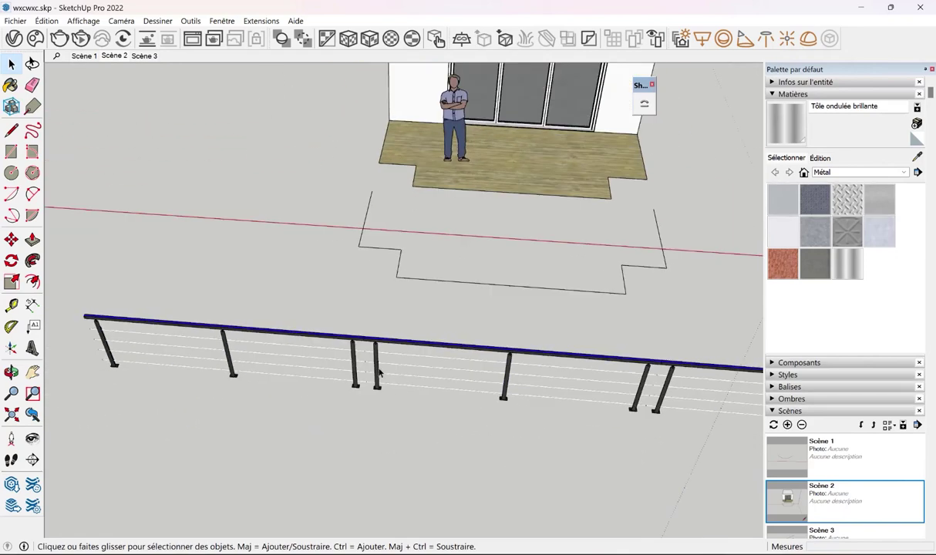
left_click(378, 373)
In Shape Bender, pick the top rail as reference line and the stepped outline as path
left_click(644, 103)
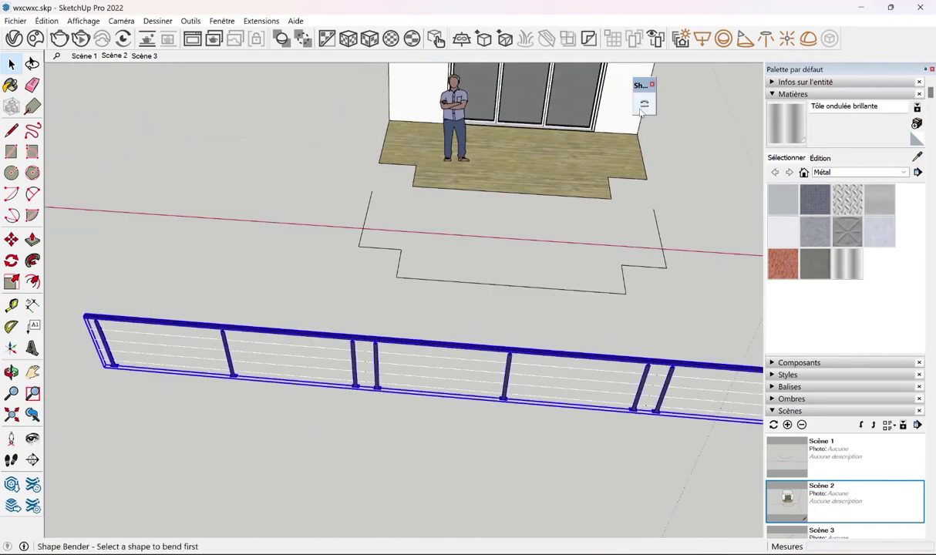
scroll(452, 362, "up", 3)
scroll(451, 363, "up", 2)
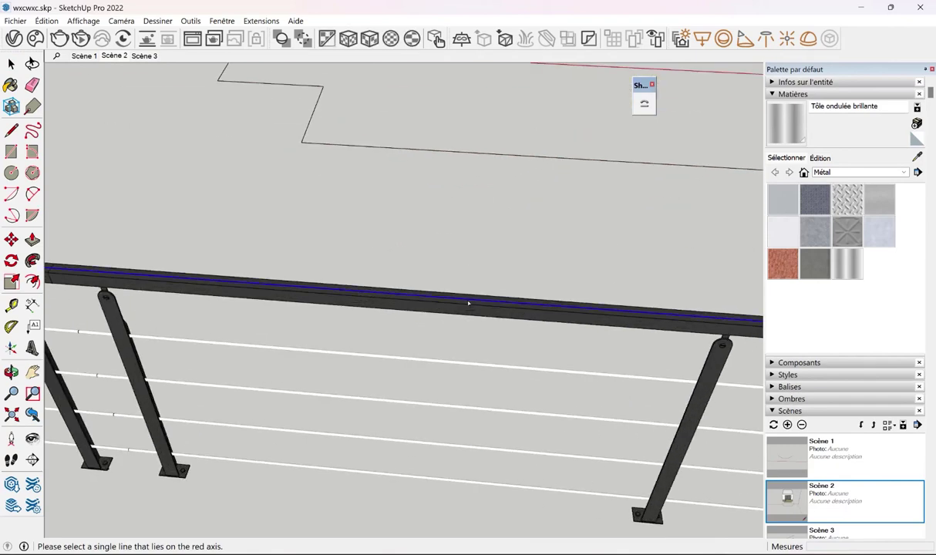
left_click(468, 307)
left_click(572, 163)
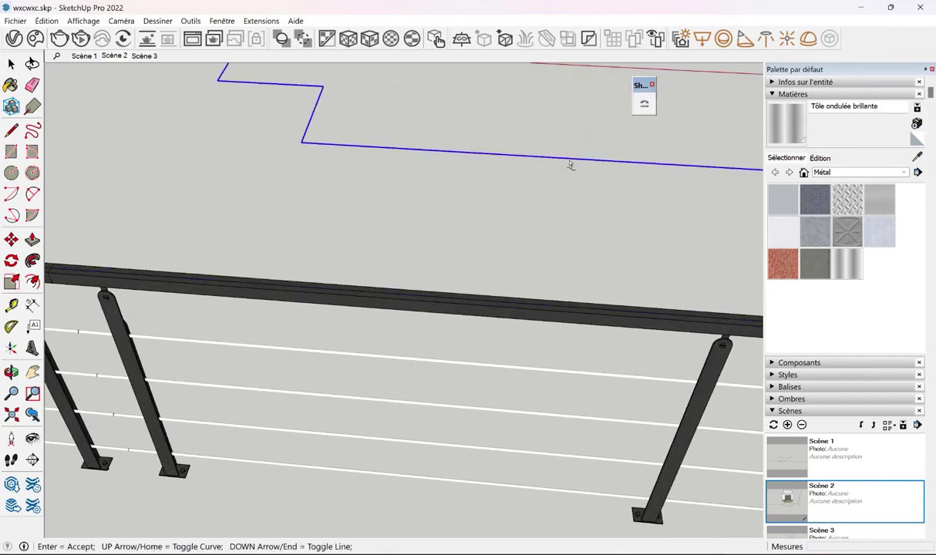
key("Return")
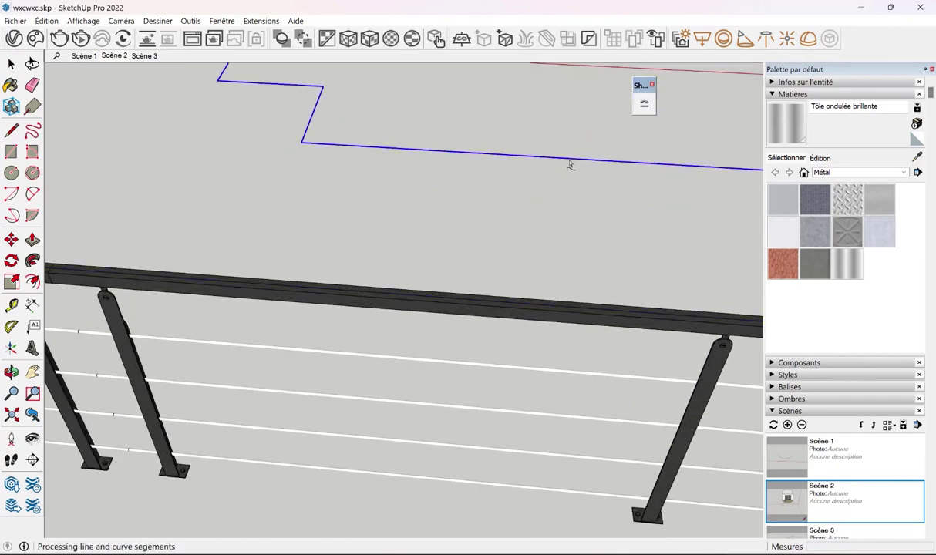
Inspect the bending preview along the stepped outline beside the terrace
scroll(570, 165, "down", 1)
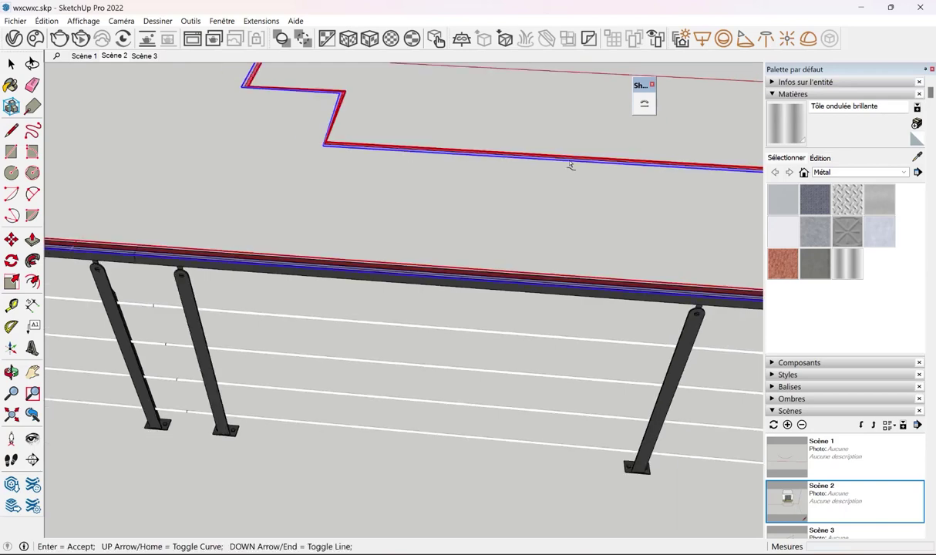
scroll(578, 244, "down", 2)
scroll(581, 245, "down", 2)
scroll(581, 244, "down", 1)
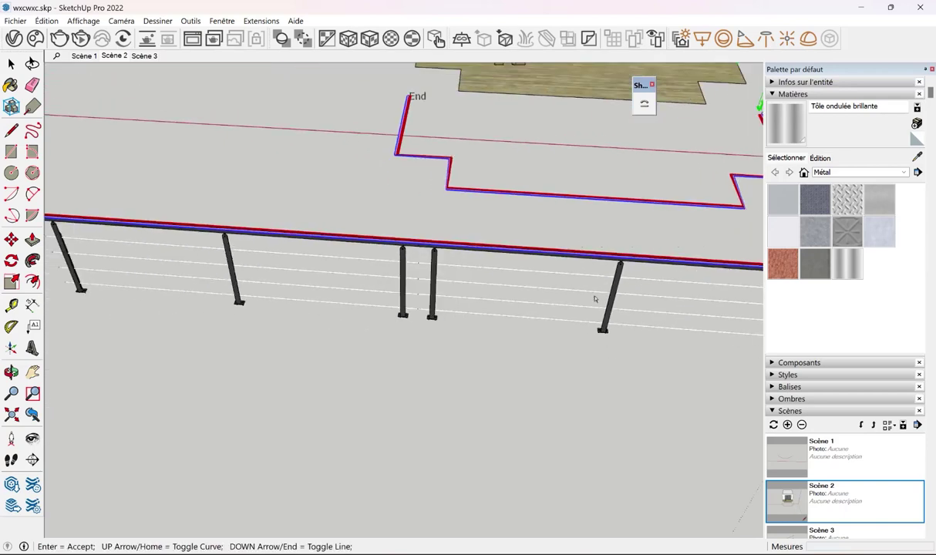
mouse_move(595, 298)
middle_mouse_down()
mouse_move(476, 350)
mouse_move(566, 314)
middle_mouse_up()
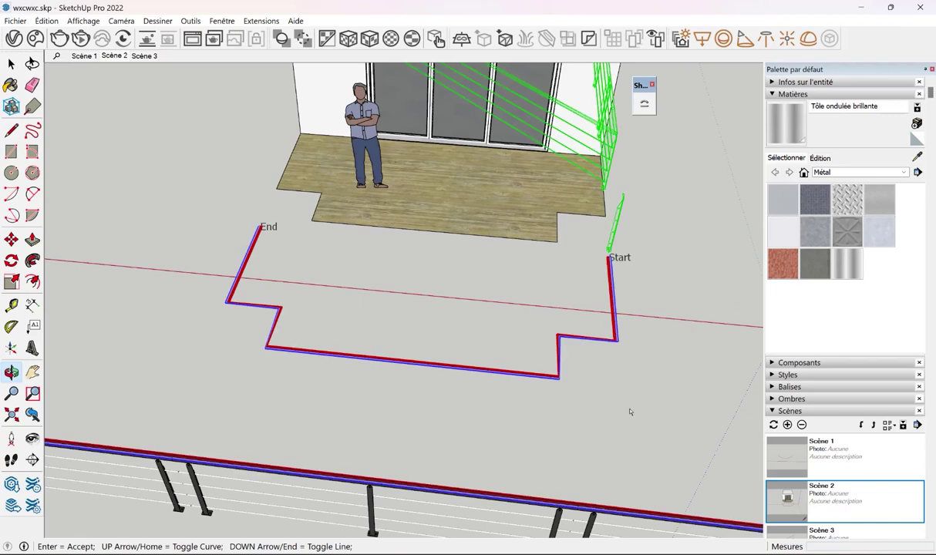
middle_click_drag(597, 388, 582, 339)
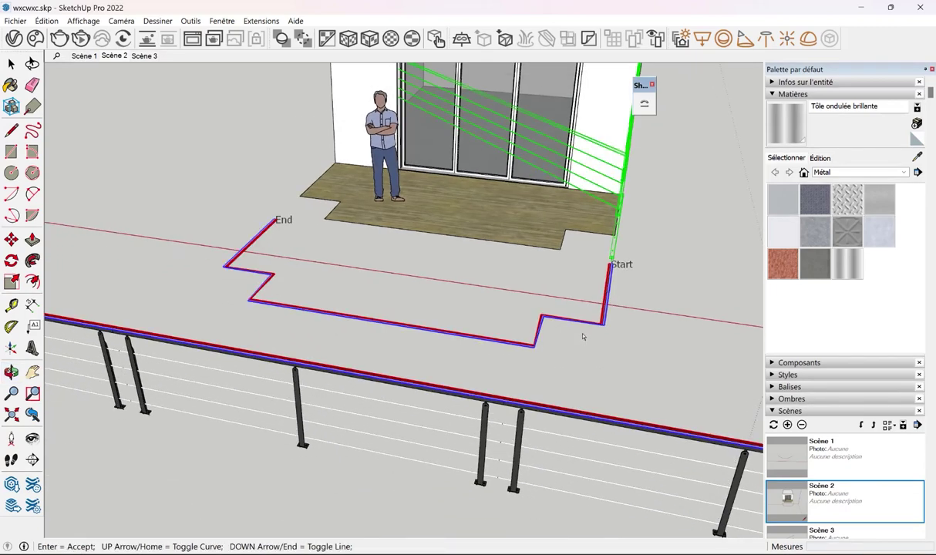
scroll(583, 336, "up", 3)
scroll(555, 347, "up", 3)
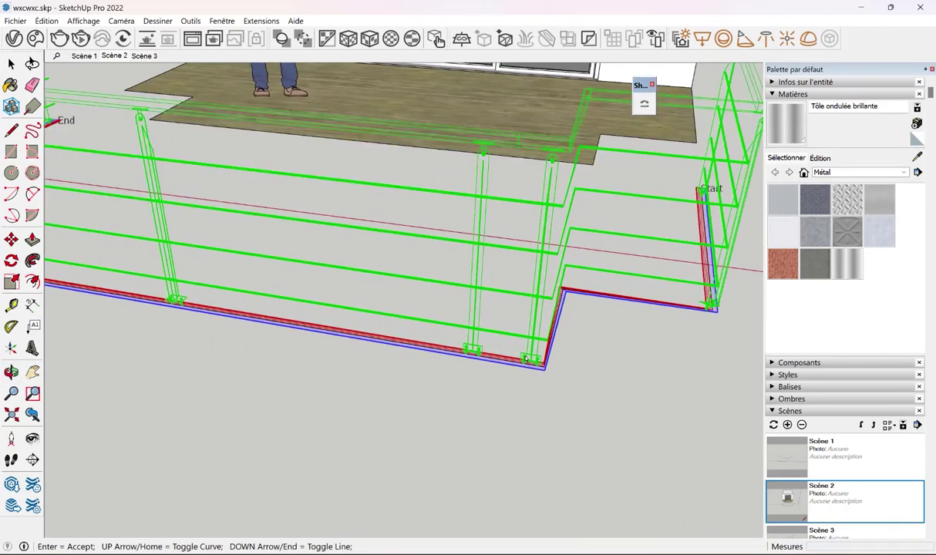
scroll(527, 358, "up", 2)
scroll(532, 367, "up", 2)
scroll(540, 374, "up", 2)
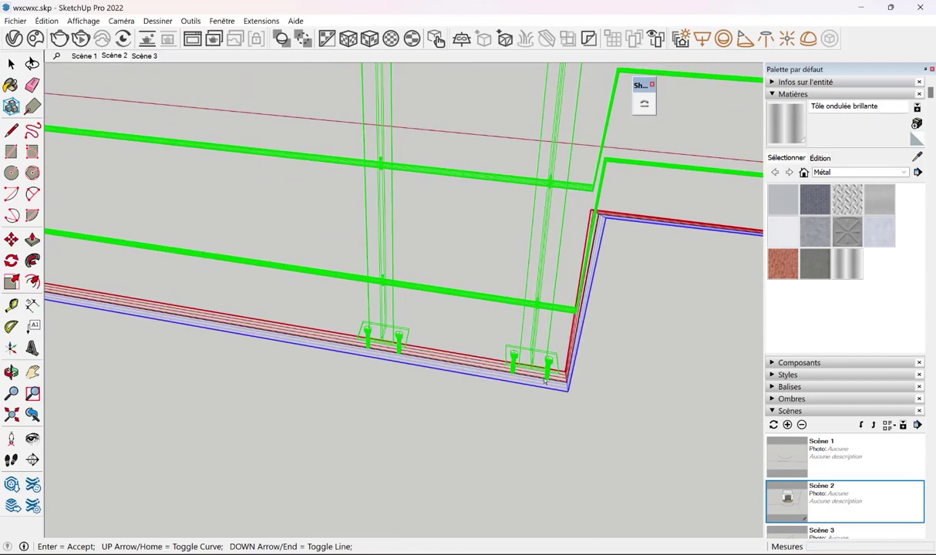
Flip the railing's orientation with Down/Up arrows, then finalize the bend
key("Down")
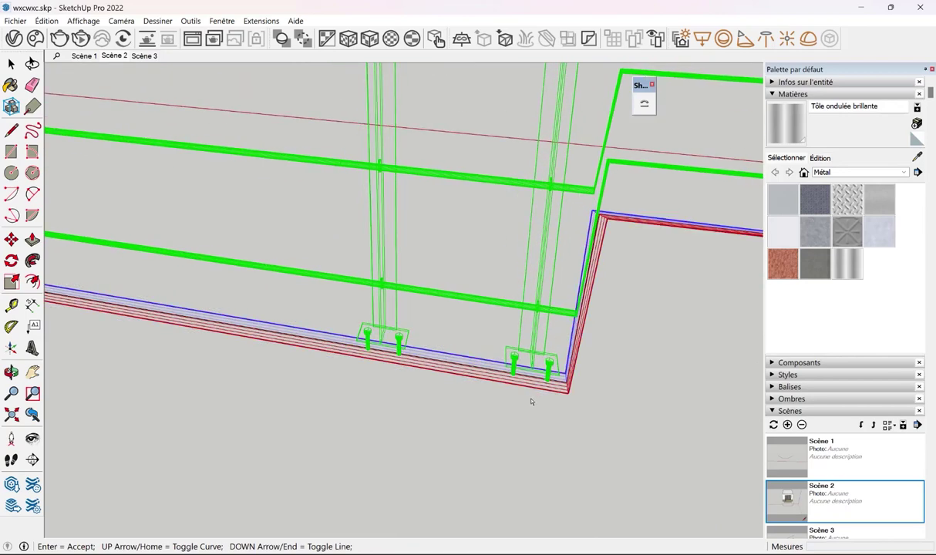
key("Down")
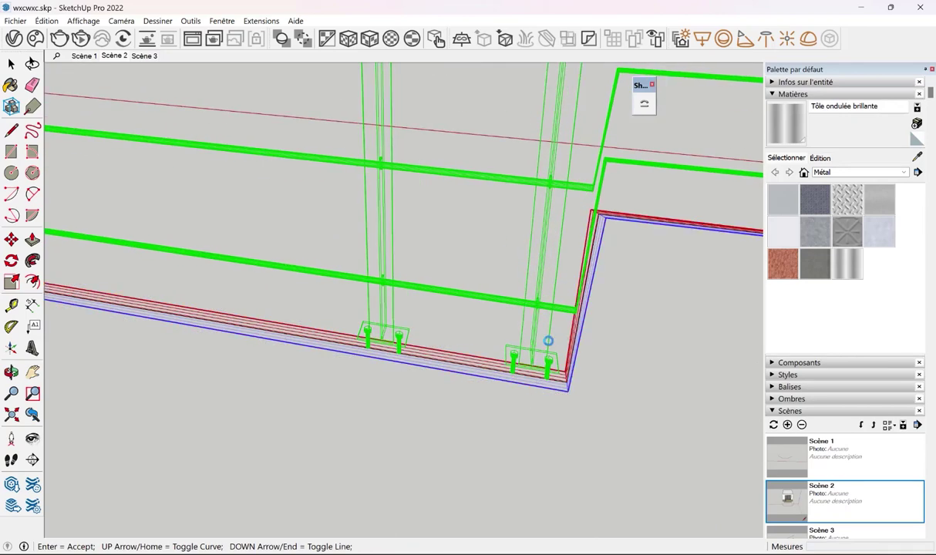
key("Up")
scroll(560, 335, "down", 2)
scroll(532, 317, "down", 2)
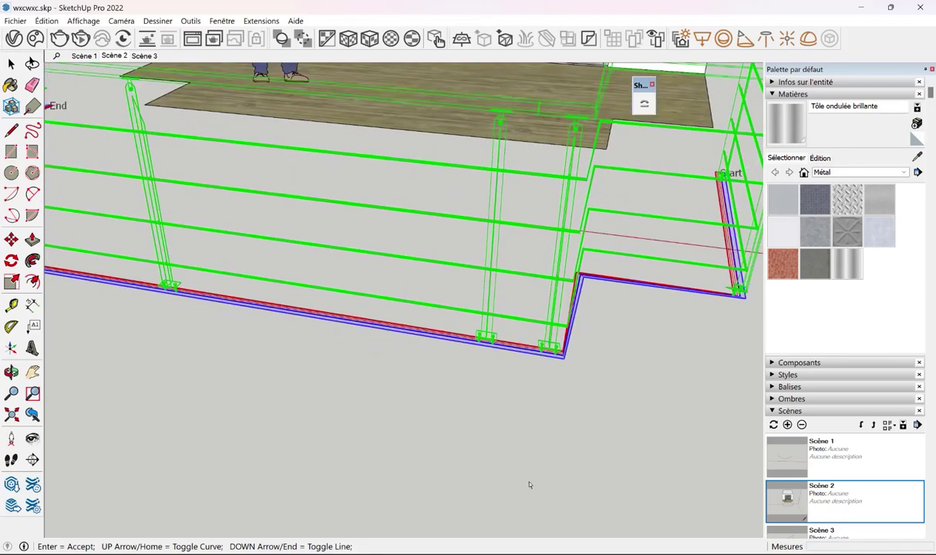
mouse_move(530, 484)
middle_mouse_down()
mouse_move(588, 282)
mouse_move(559, 457)
mouse_move(554, 378)
mouse_move(408, 388)
mouse_move(393, 445)
mouse_move(371, 472)
middle_mouse_up()
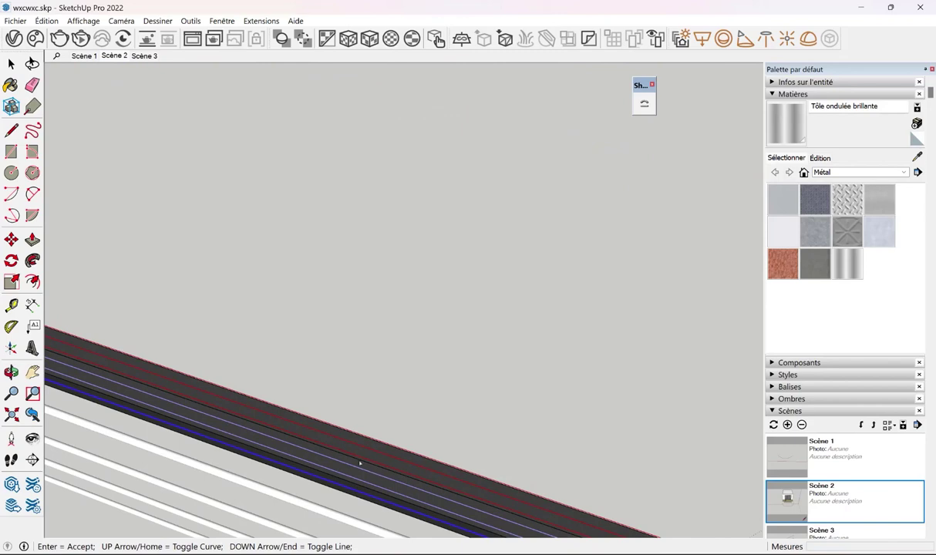
mouse_move(573, 337)
middle_mouse_down()
mouse_move(595, 324)
mouse_move(602, 221)
mouse_move(598, 378)
mouse_move(592, 249)
middle_mouse_up()
key("Return")
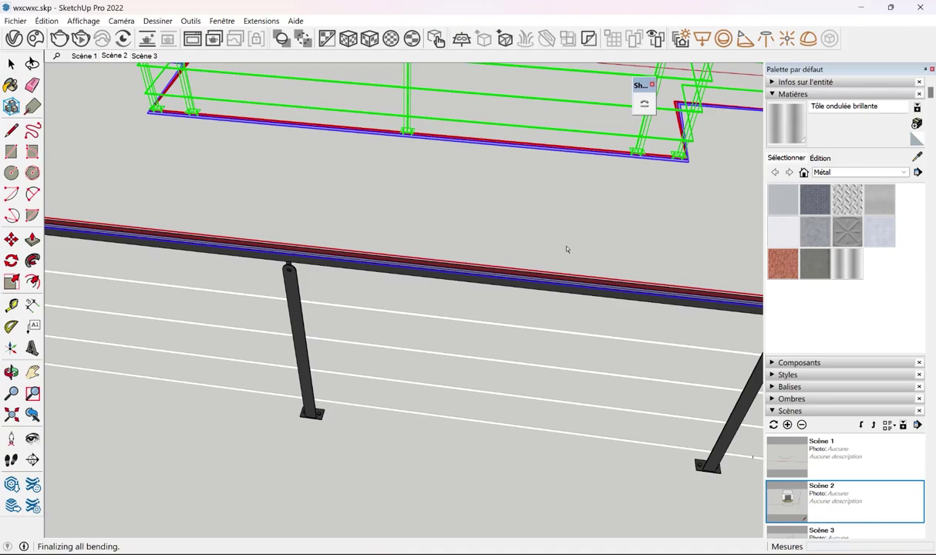
Move the bent railing by its corner up onto the terrace edge
mouse_move(216, 193)
middle_mouse_down()
mouse_move(452, 330)
mouse_move(351, 334)
mouse_move(439, 490)
mouse_move(337, 432)
middle_mouse_up()
scroll(355, 393, "up", 3)
key("space")
left_click(286, 309)
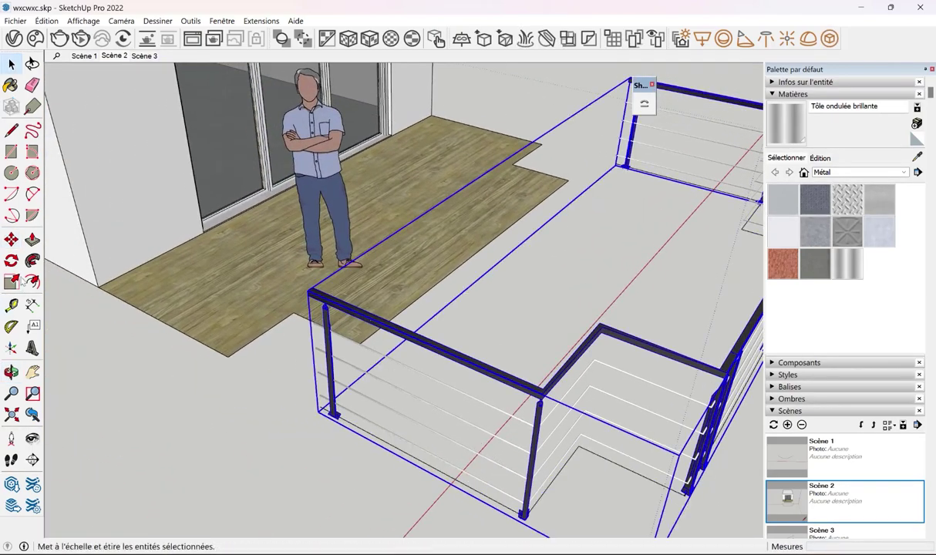
key("m")
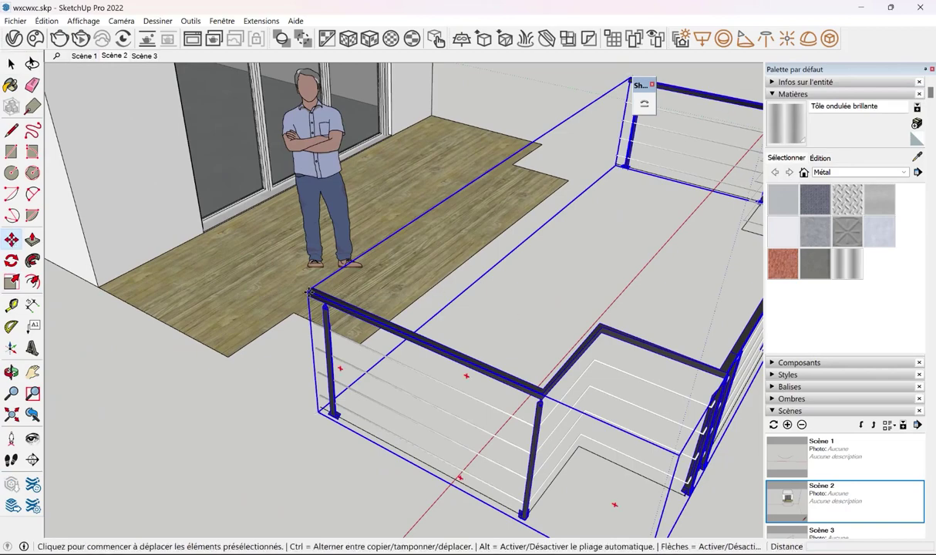
left_click(310, 289)
left_click(68, 151)
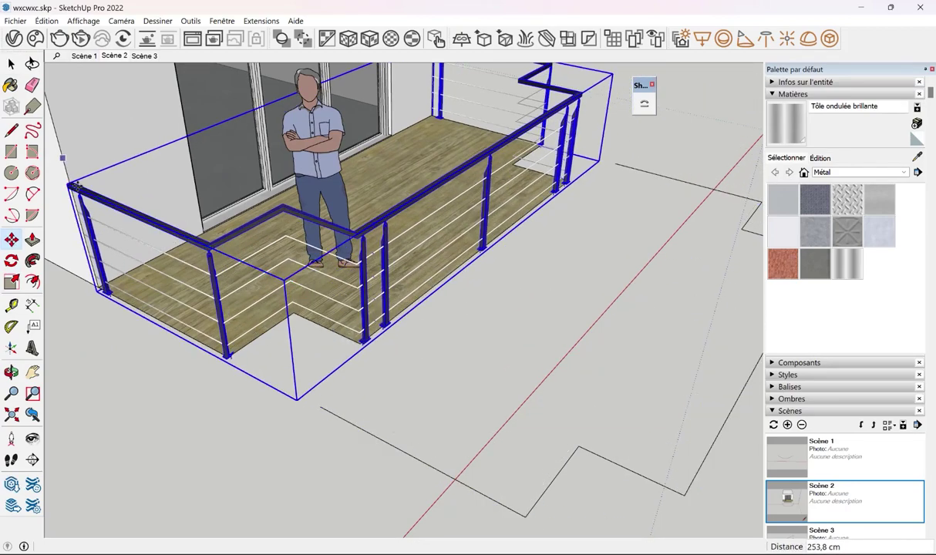
Pull back to a house overview and window-select the long cable railing
middle_click_drag(68, 152, 222, 372)
scroll(308, 362, "down", 5)
mouse_move(383, 358)
middle_mouse_down()
mouse_move(422, 409)
mouse_move(324, 308)
mouse_move(354, 318)
mouse_move(303, 299)
mouse_move(445, 295)
mouse_move(472, 397)
middle_mouse_up()
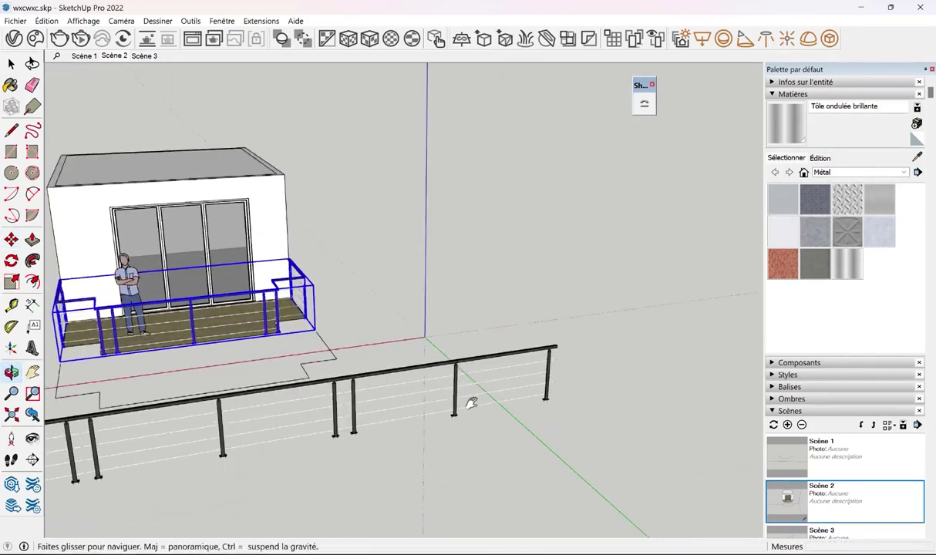
scroll(472, 397, "up", 5)
key("m")
mouse_move(569, 370)
middle_mouse_down()
mouse_move(395, 409)
mouse_move(834, 315)
middle_mouse_up()
scroll(485, 441, "down", 5)
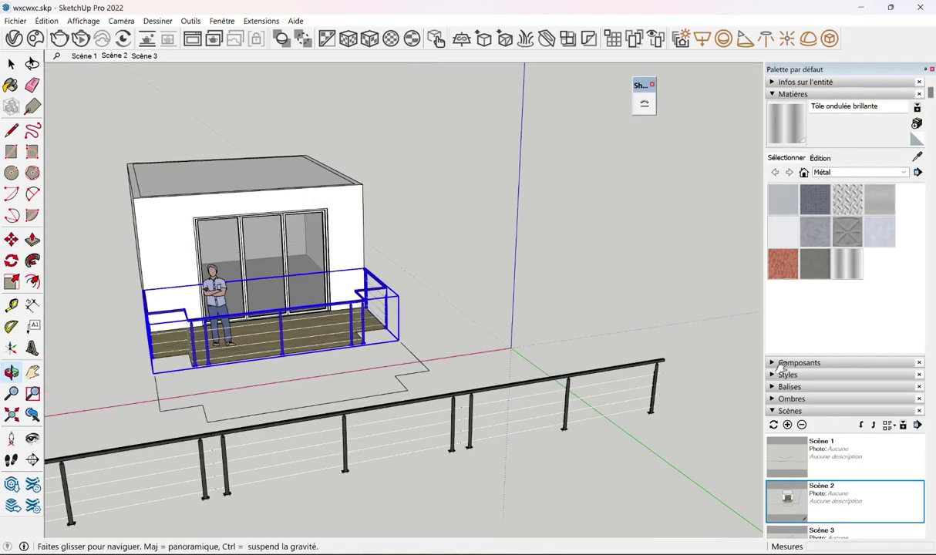
mouse_move(485, 441)
middle_mouse_down()
mouse_move(451, 541)
mouse_move(491, 413)
middle_mouse_up()
key("space")
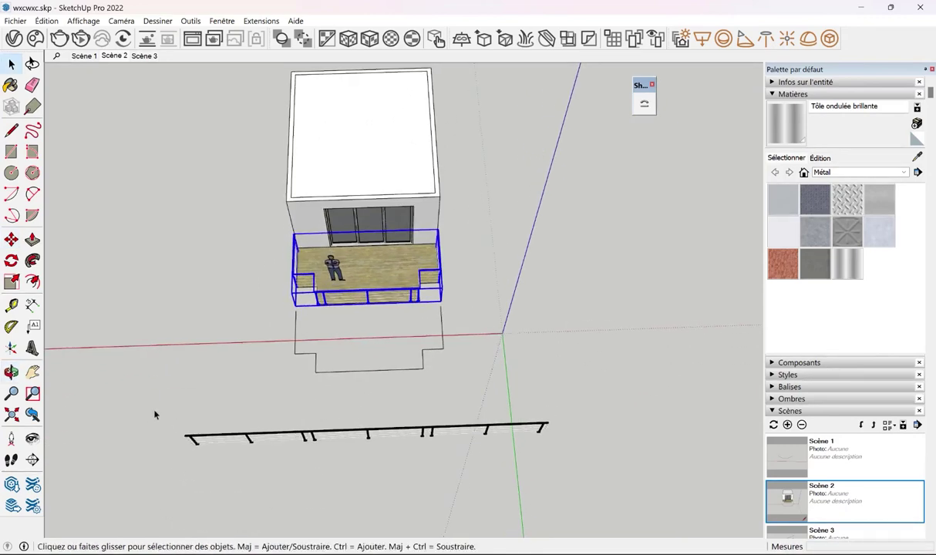
left_click_drag(146, 410, 663, 501)
Copy the long straight cable railing and place the copy in front of the two-flight staircase
left_click(11, 240)
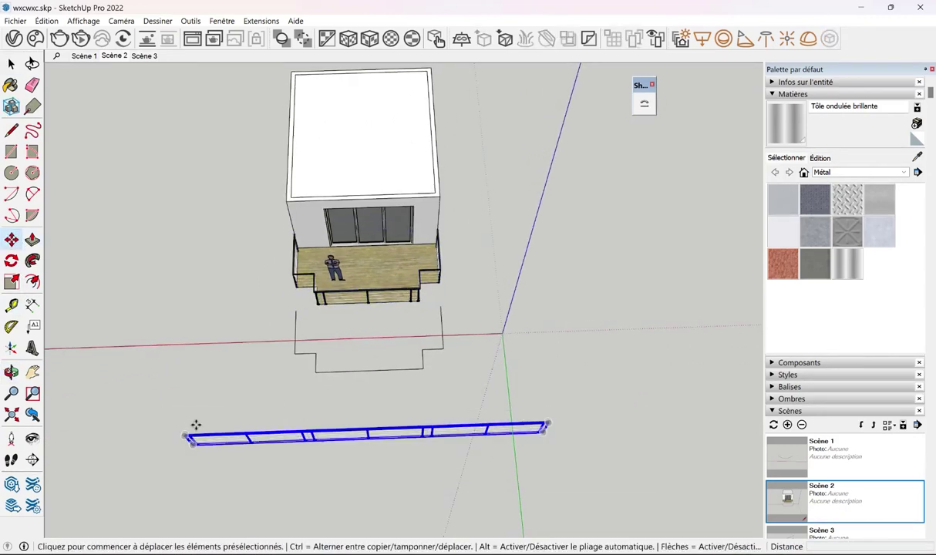
left_click(184, 451)
key("ctrl")
mouse_move(185, 451)
middle_mouse_down()
mouse_move(409, 435)
mouse_move(92, 443)
middle_mouse_up()
scroll(328, 389, "up", 2)
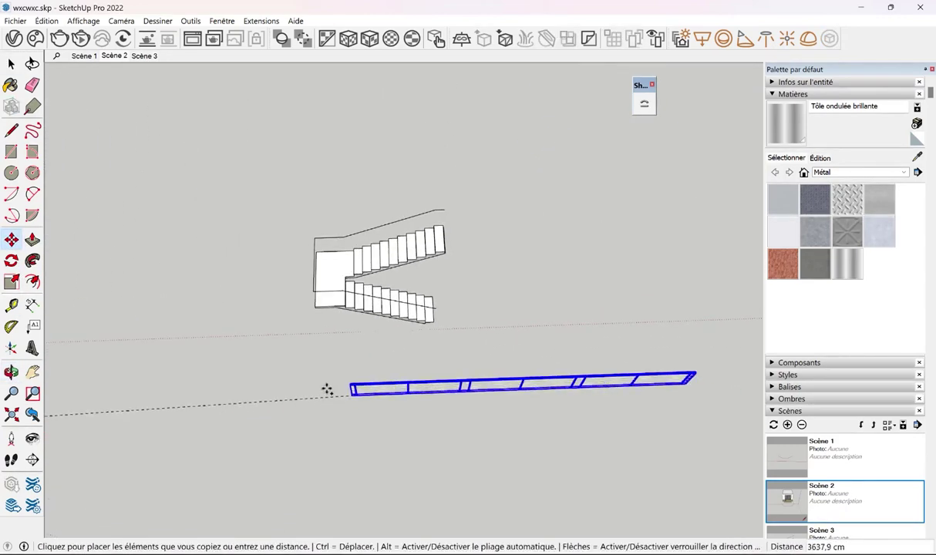
scroll(270, 370, "up", 2)
left_click(236, 372)
scroll(328, 344, "up", 2)
key("space")
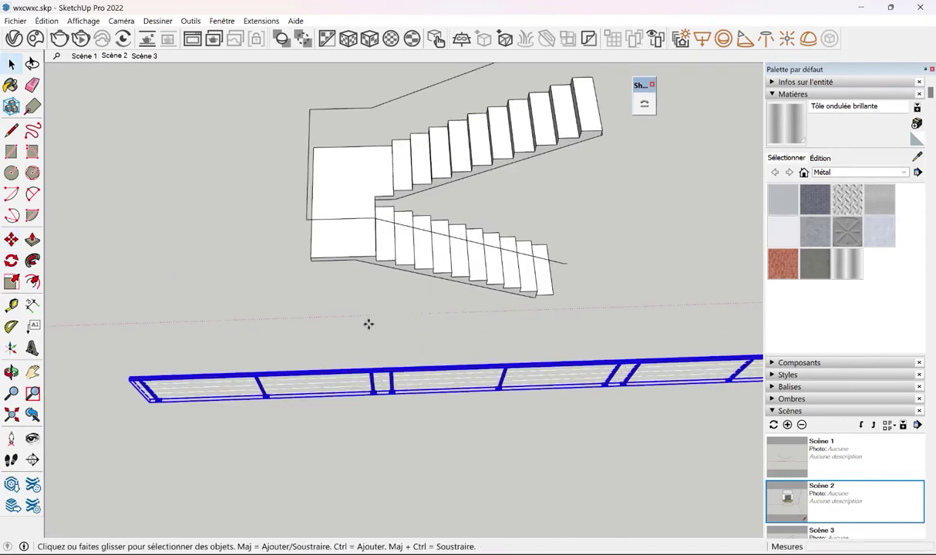
left_click(385, 339)
middle_click_drag(419, 381, 403, 168)
mouse_move(383, 204)
middle_mouse_down()
mouse_move(412, 278)
mouse_move(399, 290)
mouse_move(391, 488)
middle_mouse_up()
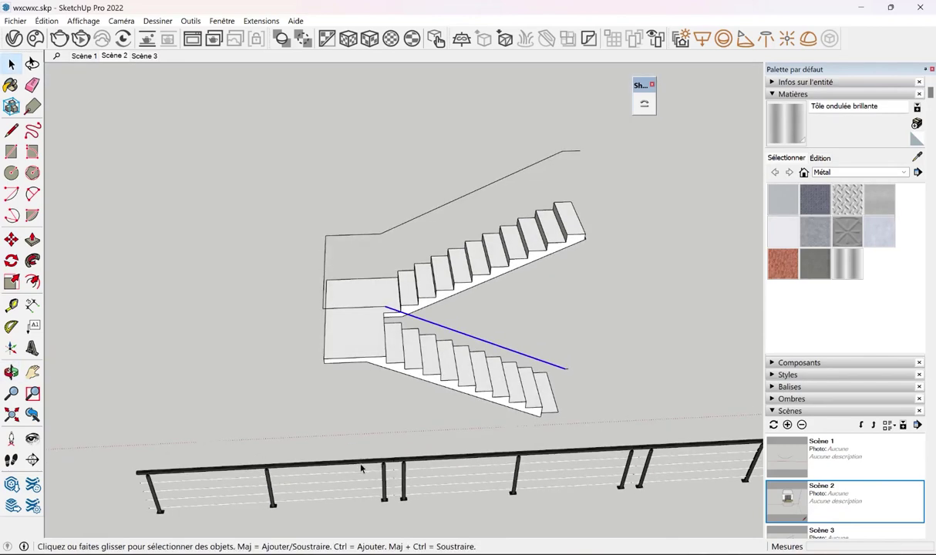
Shape-bend the railing copy from its straight reference line onto the stair guide line, climbing flights and landing
left_click(392, 488)
left_click(645, 103)
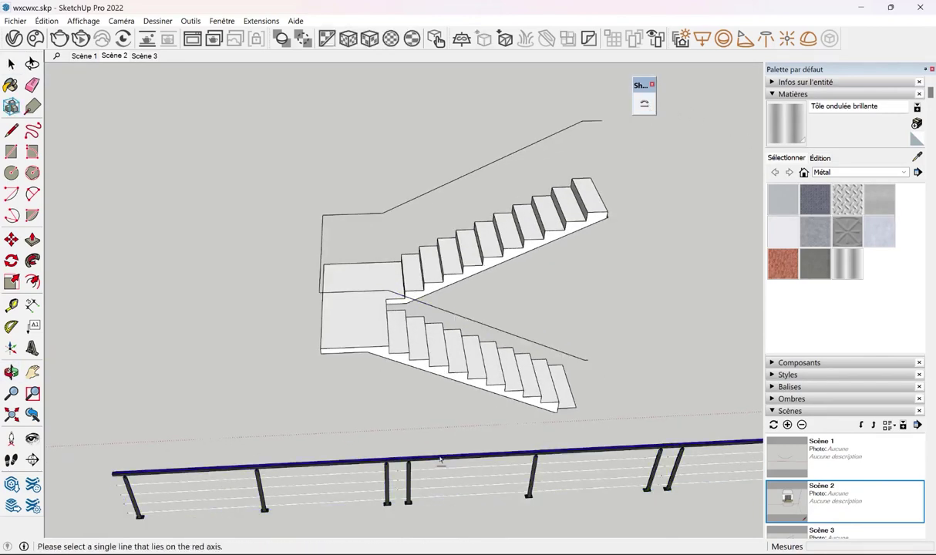
scroll(470, 461, "up", 3)
left_click(468, 449)
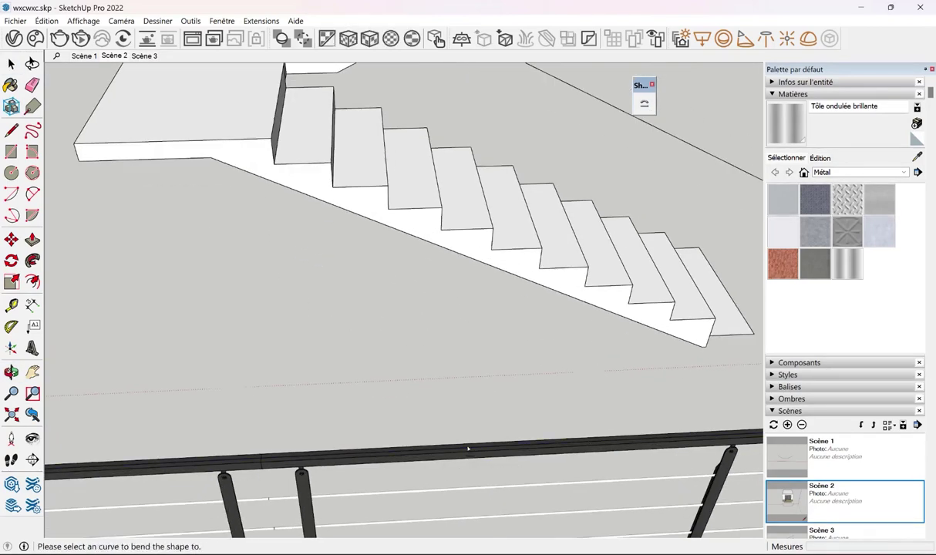
left_click(626, 116)
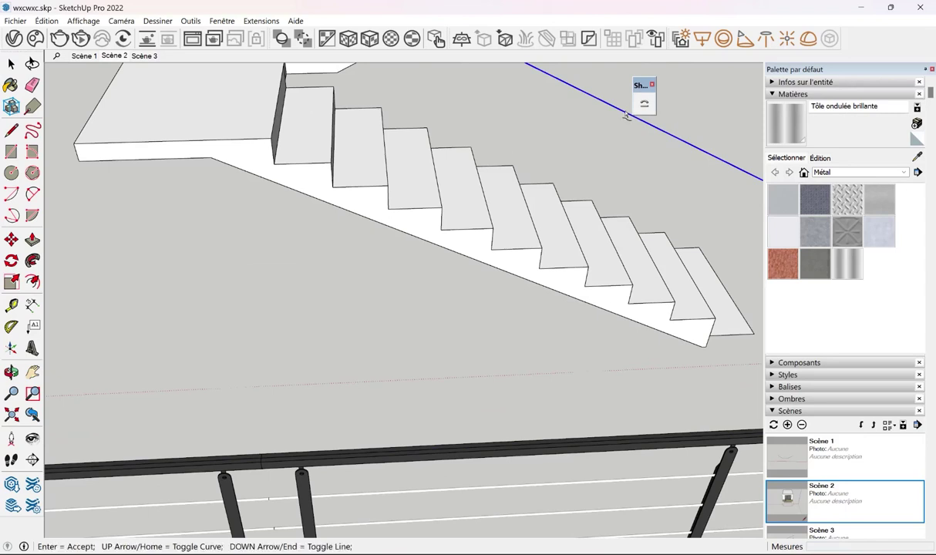
key("Return")
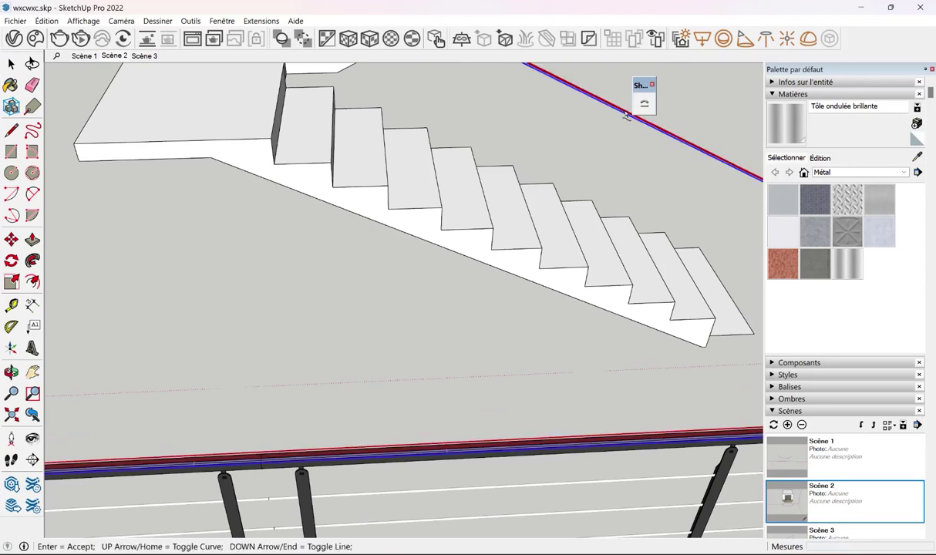
scroll(626, 234, "down", 3)
scroll(626, 234, "down", 3)
scroll(729, 178, "down", 2)
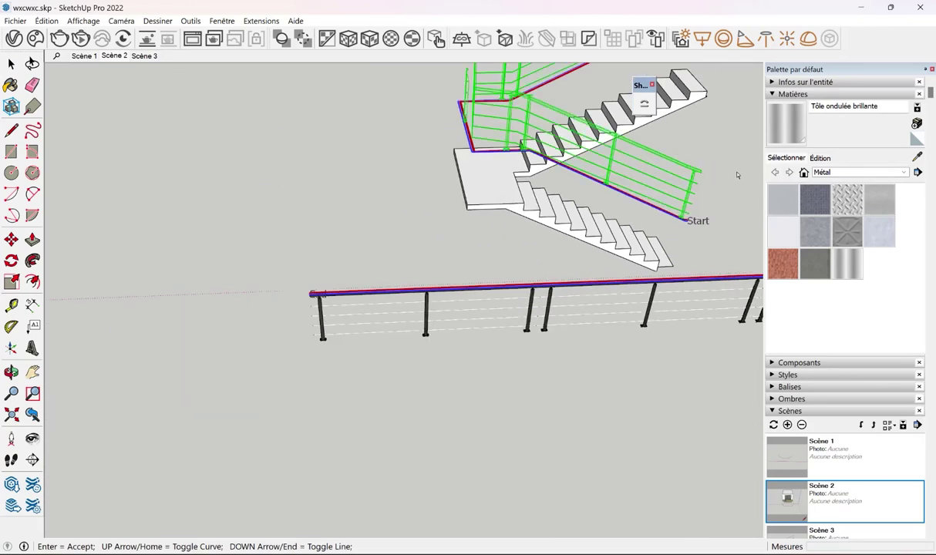
key("Return")
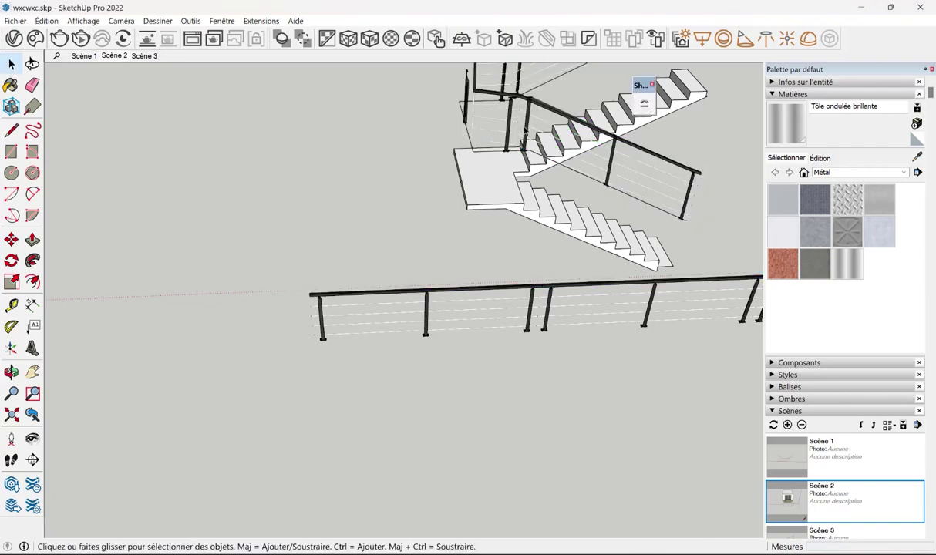
Run Shape Bender on the straight cable railing, using its reference line and the guide curve above the stairs
left_click(623, 199)
mouse_move(623, 199)
middle_mouse_down()
mouse_move(222, 204)
mouse_move(361, 236)
mouse_move(461, 243)
middle_mouse_up()
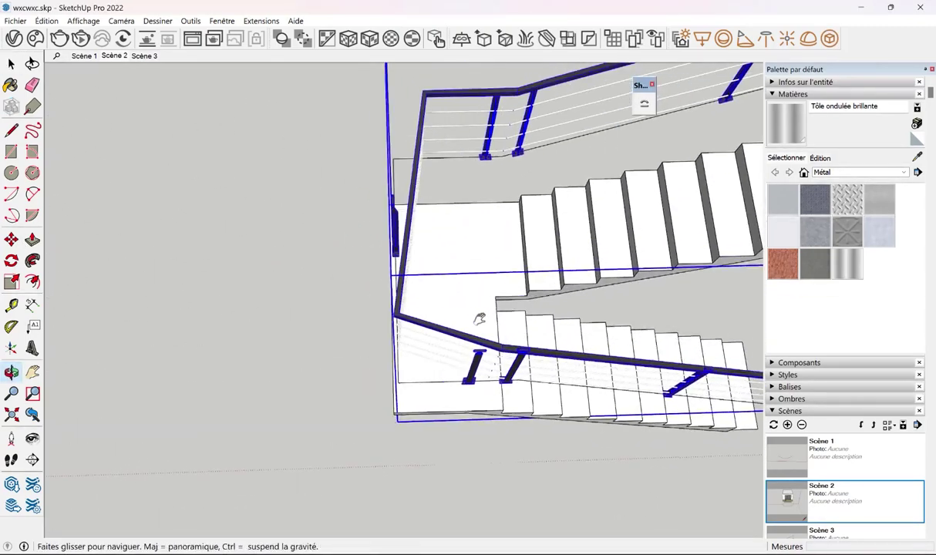
scroll(461, 244, "down", 5)
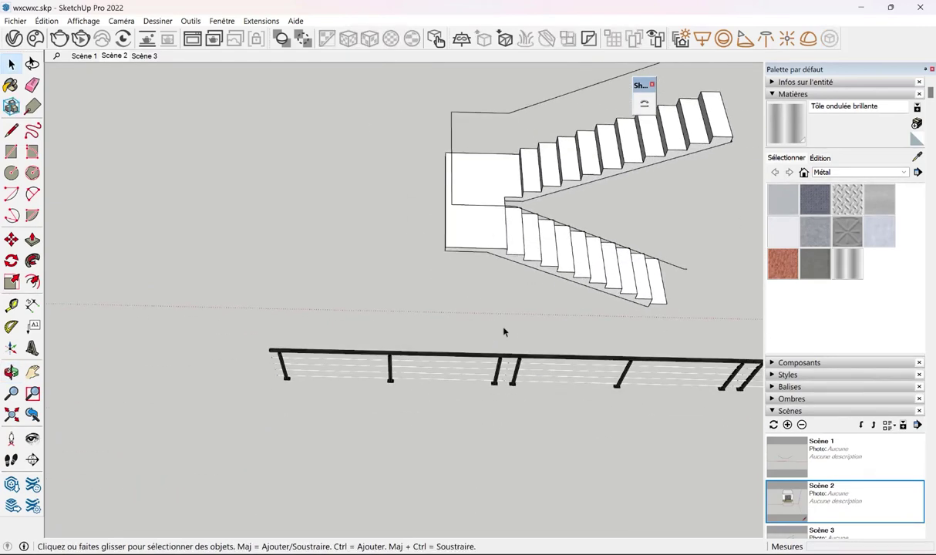
left_click(523, 369)
left_click(644, 102)
scroll(543, 374, "up", 2)
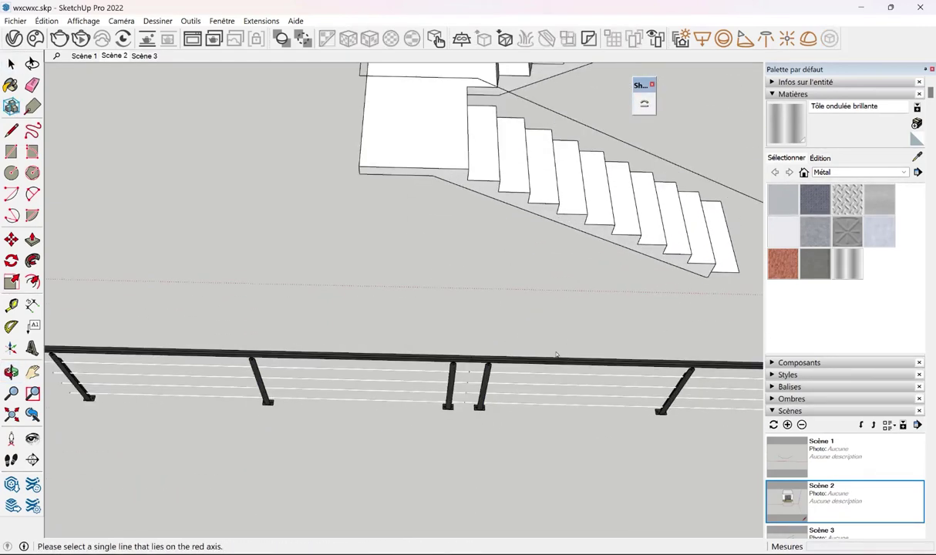
scroll(546, 375, "up", 2)
left_click(548, 369)
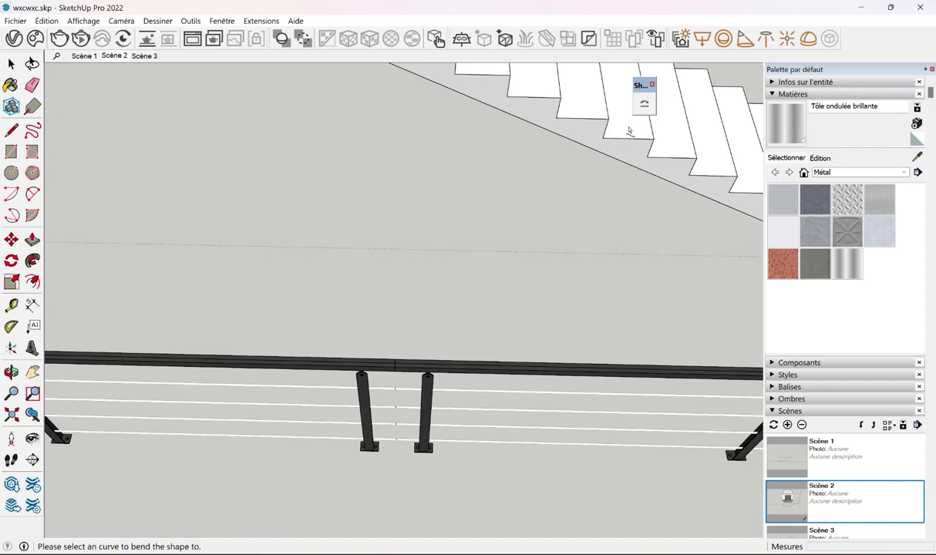
middle_click_drag(631, 132, 546, 213)
left_click(513, 159)
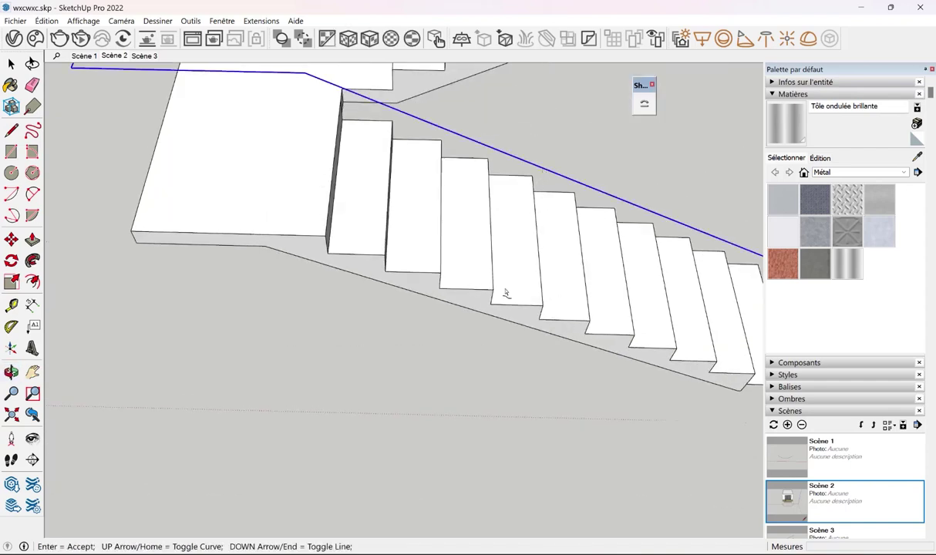
key("Return")
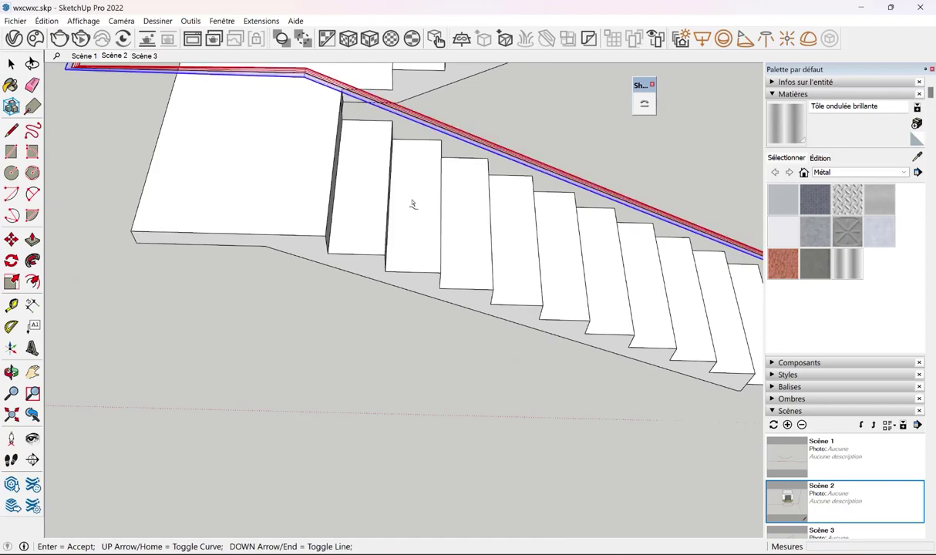
Check the bend preview from several angles and finalize the railing around both flights and the landing
mouse_move(412, 204)
middle_mouse_down()
mouse_move(478, 257)
mouse_move(410, 348)
mouse_move(371, 286)
mouse_move(309, 314)
mouse_move(320, 324)
middle_mouse_up()
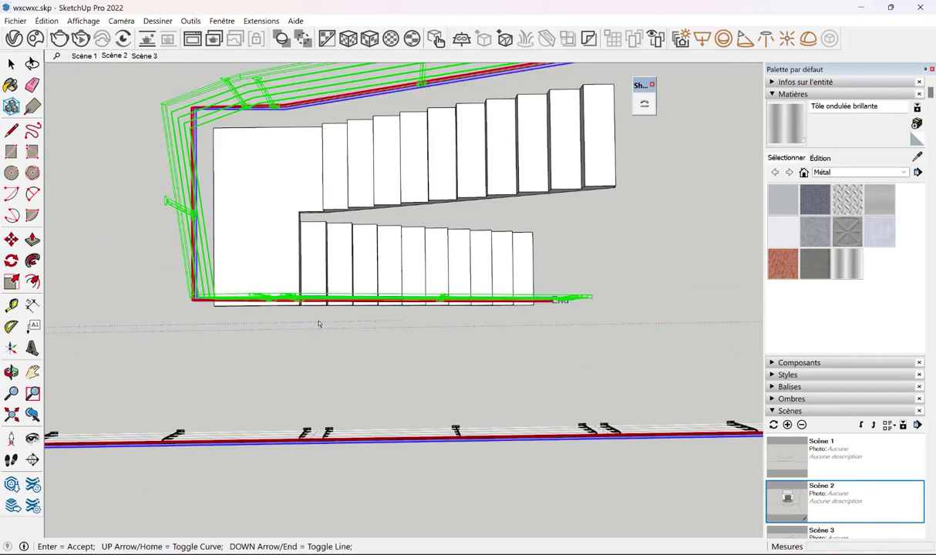
middle_click_drag(286, 219, 374, 284)
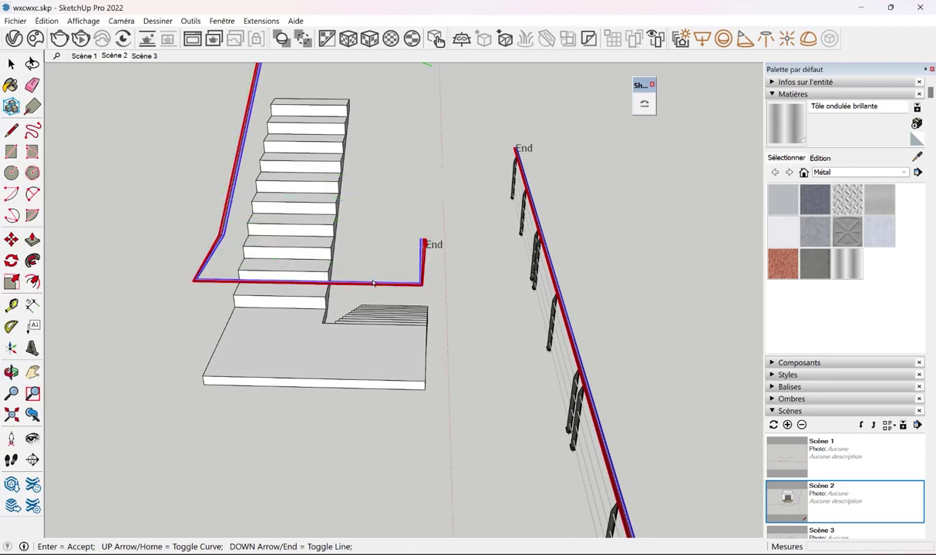
mouse_move(374, 284)
middle_mouse_down()
mouse_move(466, 248)
mouse_move(362, 333)
middle_mouse_up()
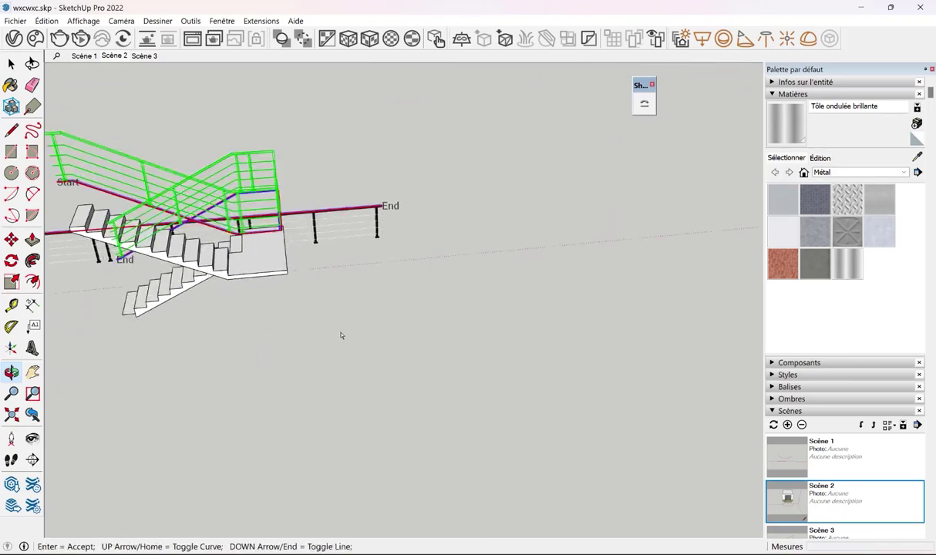
middle_click_drag(449, 336, 463, 394)
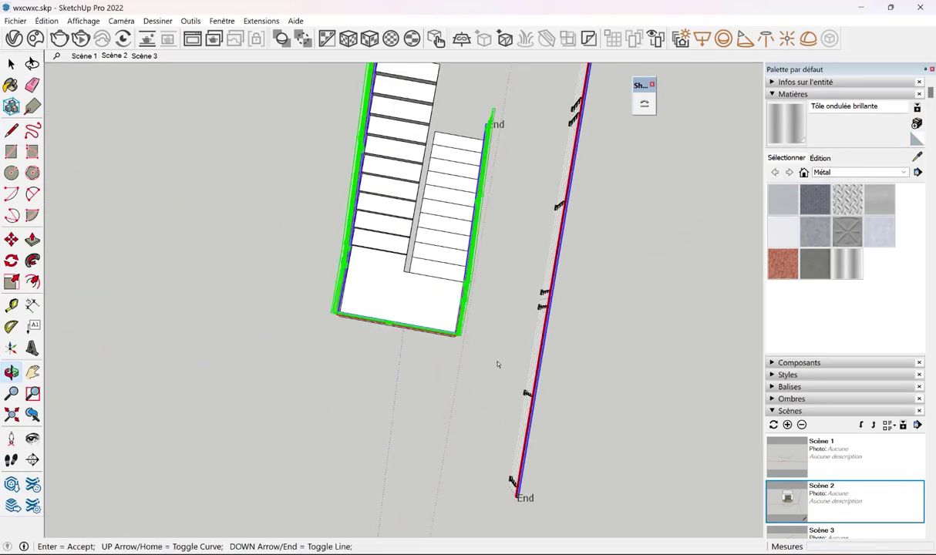
mouse_move(498, 366)
middle_mouse_down()
mouse_move(477, 313)
mouse_move(521, 421)
mouse_move(411, 280)
mouse_move(456, 270)
middle_mouse_up()
key("Return")
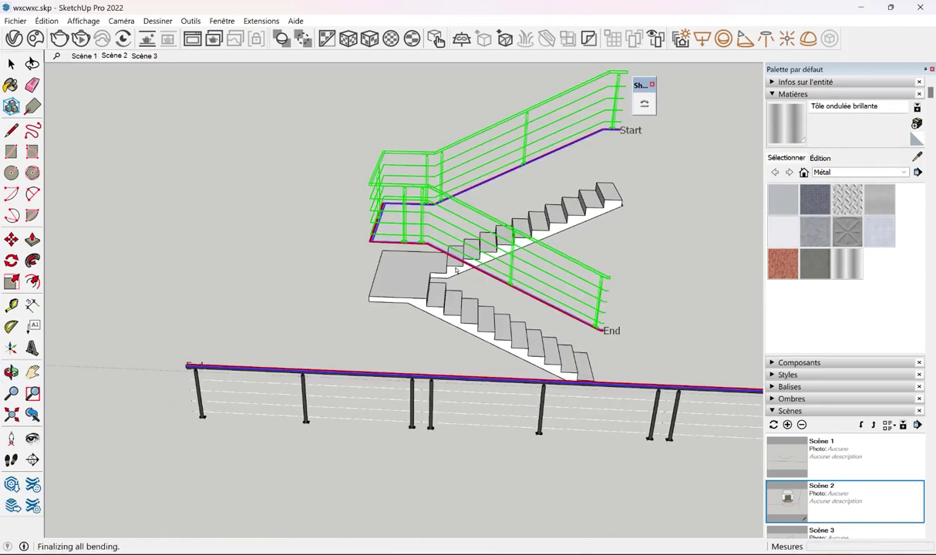
key("m")
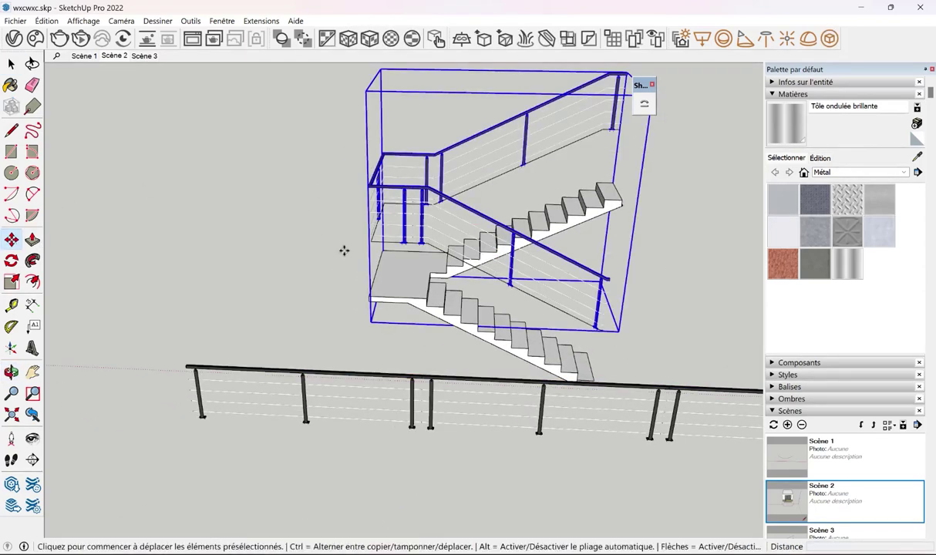
Lower the bent stair railing onto the steps and zoom in on a post's base
left_click(395, 244)
left_click(404, 297)
scroll(494, 370, "up", 3)
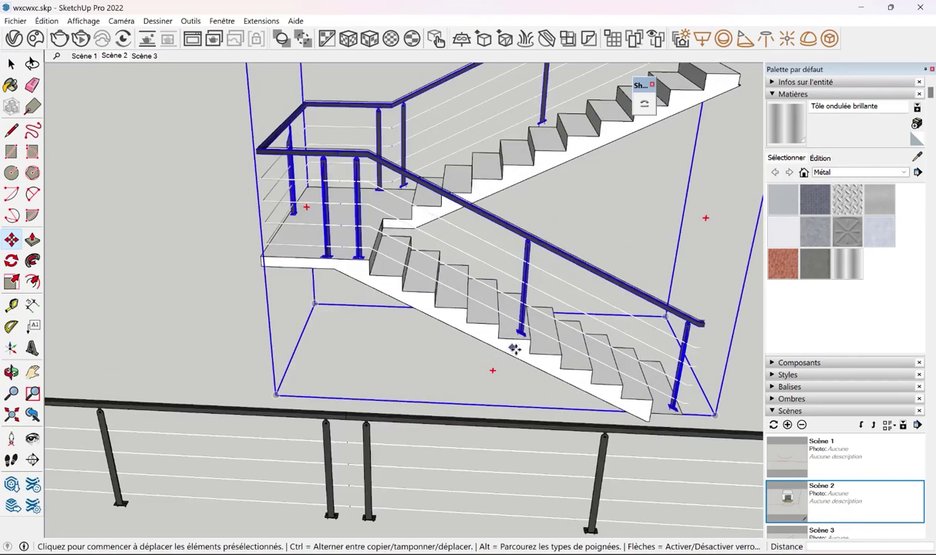
scroll(529, 341, "up", 3)
scroll(541, 286, "up", 2)
middle_click_drag(540, 285, 479, 283)
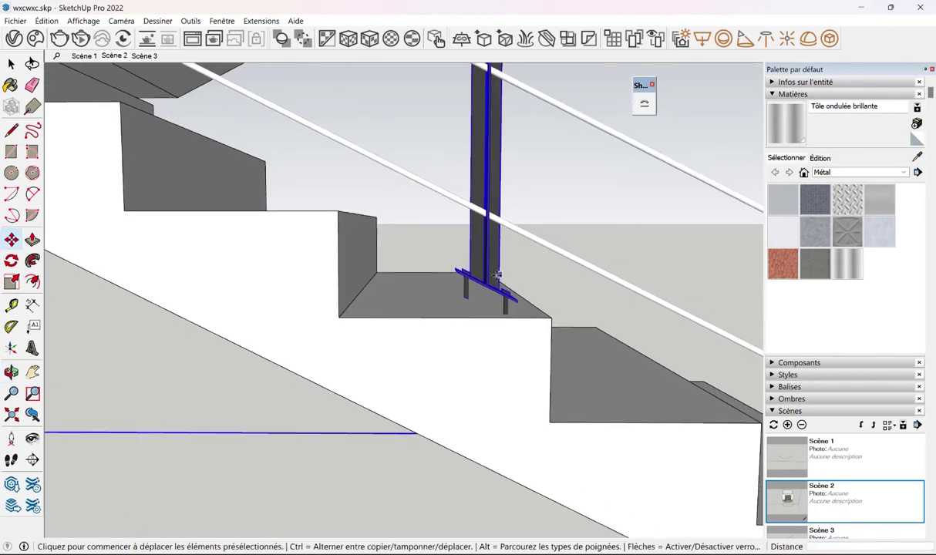
key("space")
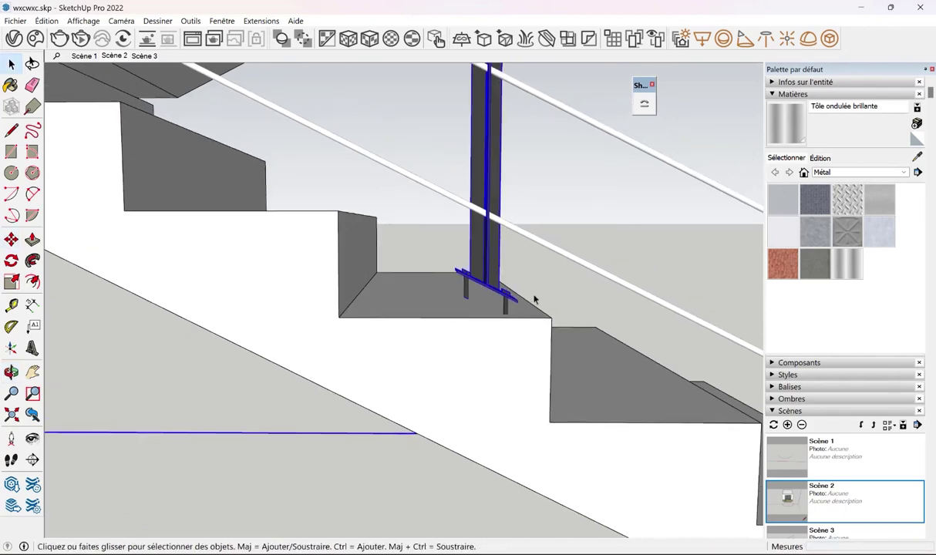
scroll(534, 300, "down", 5)
scroll(553, 236, "up", 2)
scroll(544, 268, "up", 2)
scroll(547, 245, "up", 1)
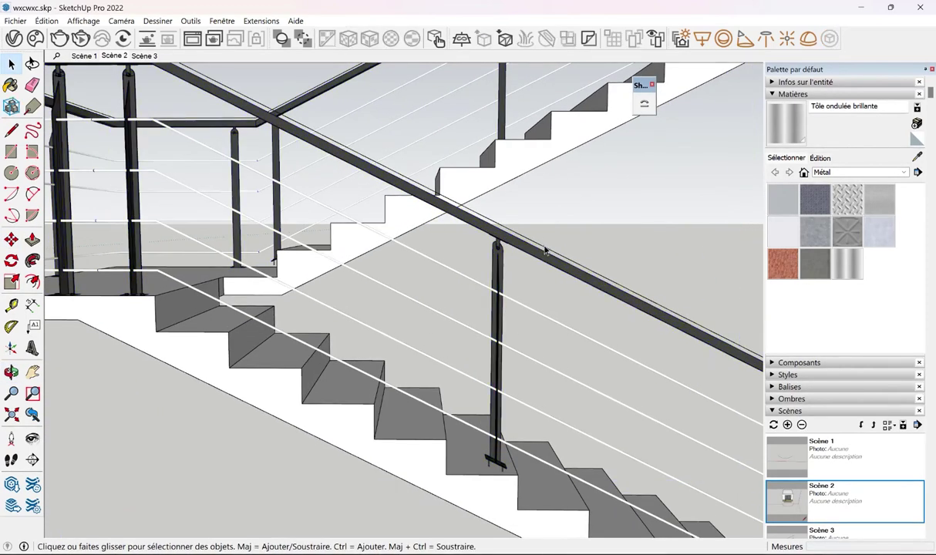
scroll(497, 355, "up", 3)
scroll(494, 349, "up", 2)
scroll(453, 317, "up", 2)
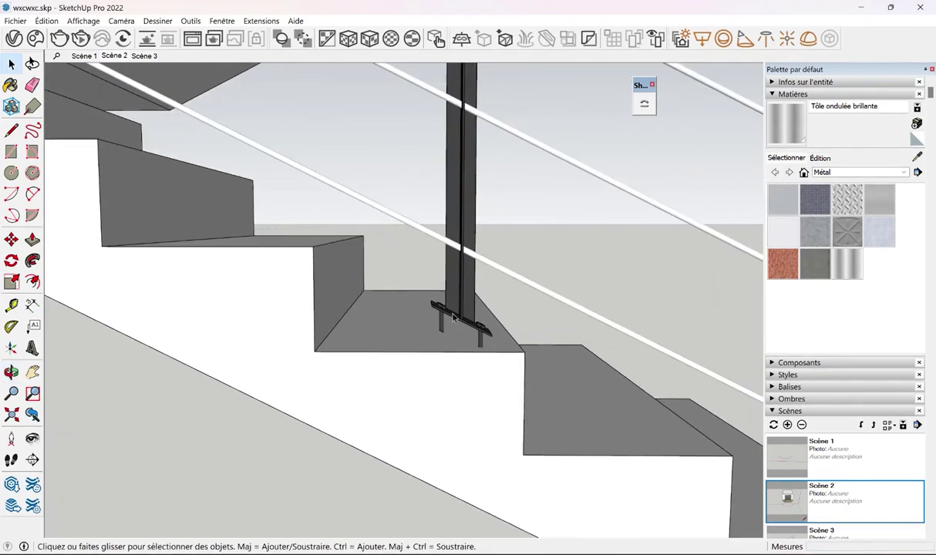
Inside the post group, rotate the post's base plate so it sits level
double_click(440, 296)
left_click_drag(380, 270, 509, 373)
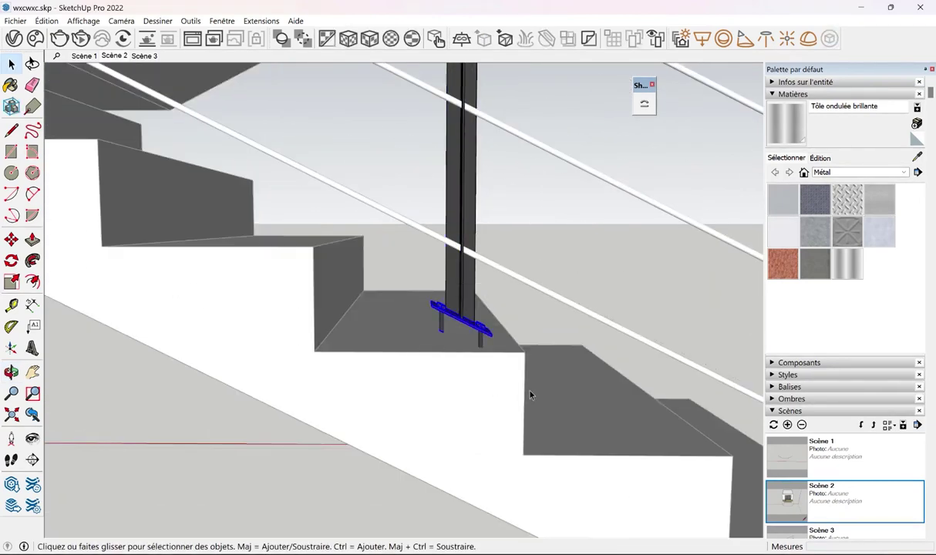
left_click(11, 261)
scroll(428, 323, "up", 2)
scroll(495, 316, "up", 1)
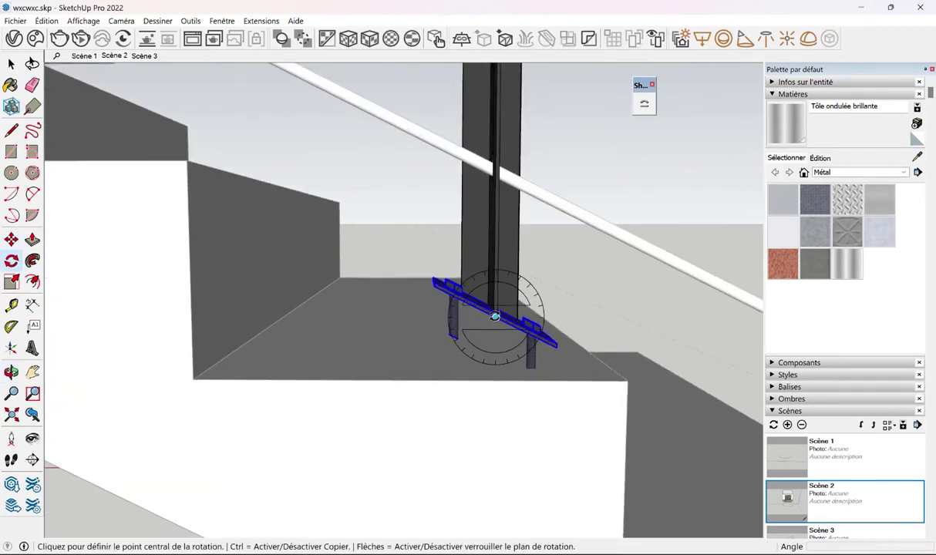
left_click(496, 313)
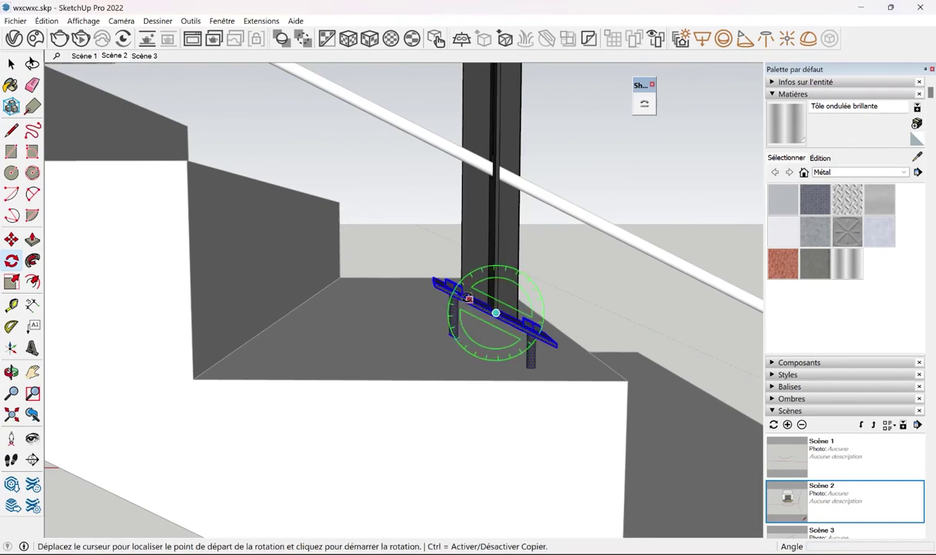
left_click(436, 281)
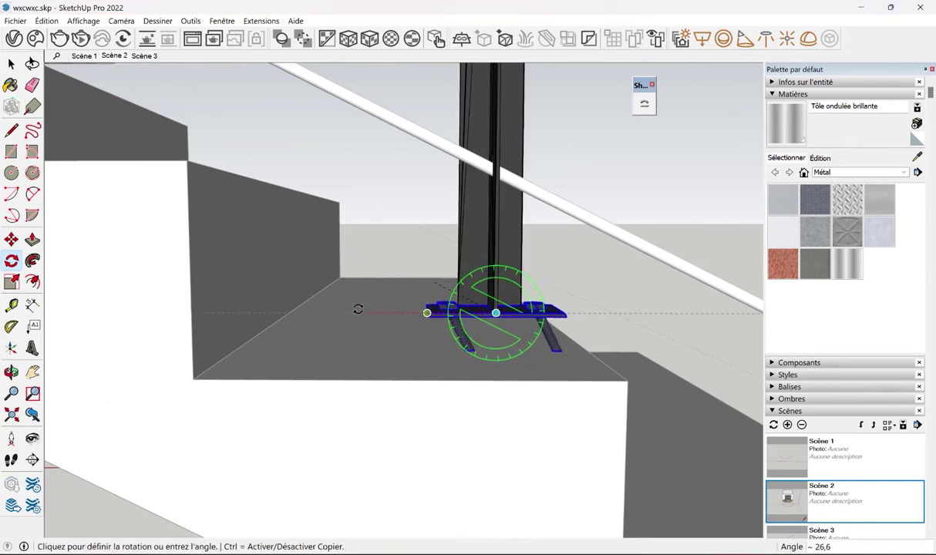
left_click(360, 309)
Drop the base plate 4.2 cm so it rests flat on the landing
left_click(11, 240)
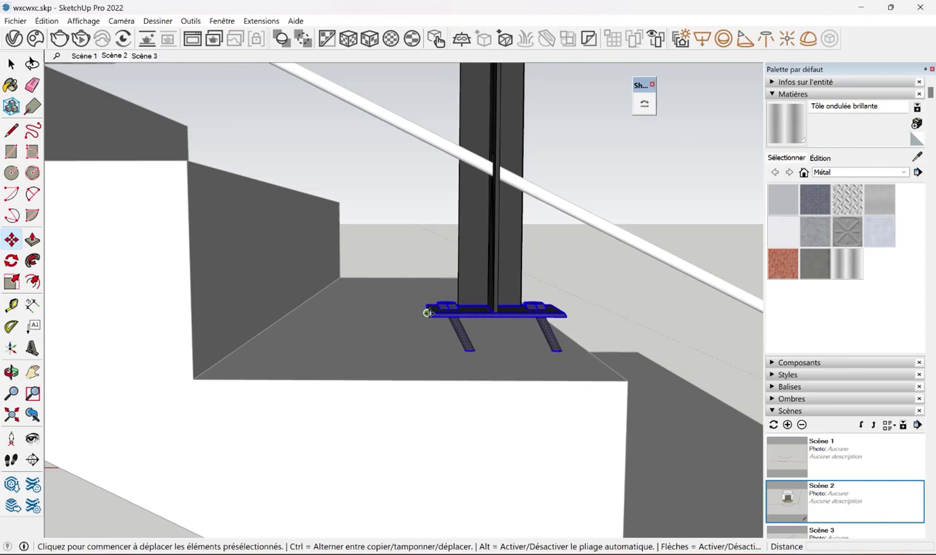
left_click(430, 317)
left_click(428, 362)
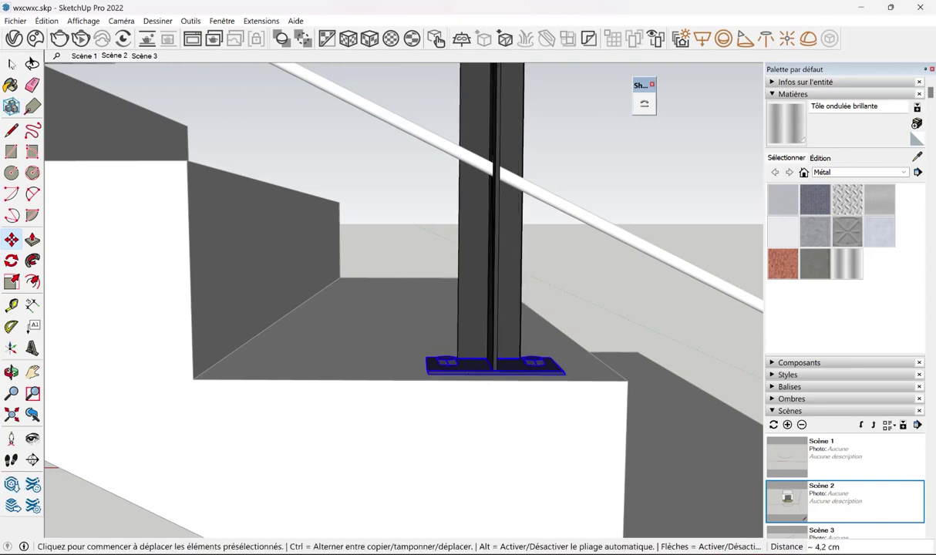
left_click(11, 64)
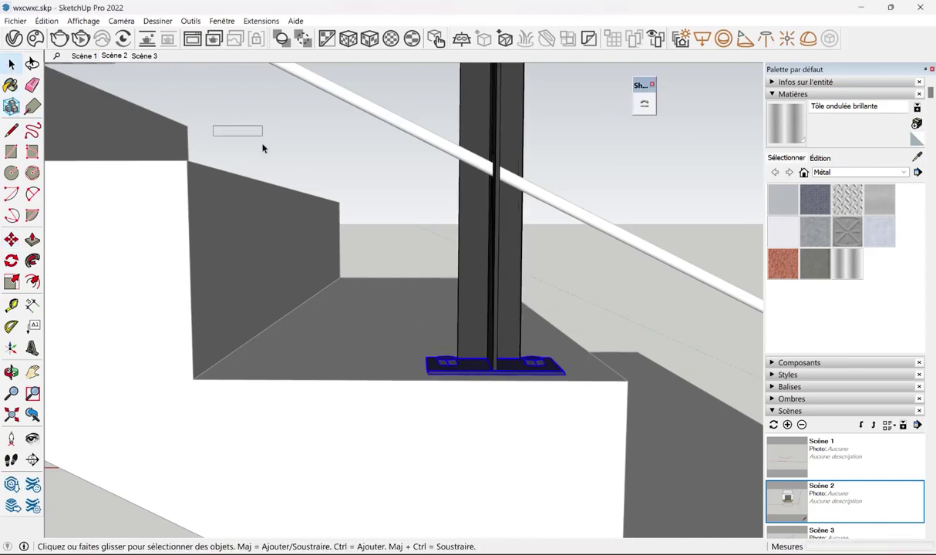
middle_click_drag(401, 250, 390, 267)
scroll(390, 266, "up", 5)
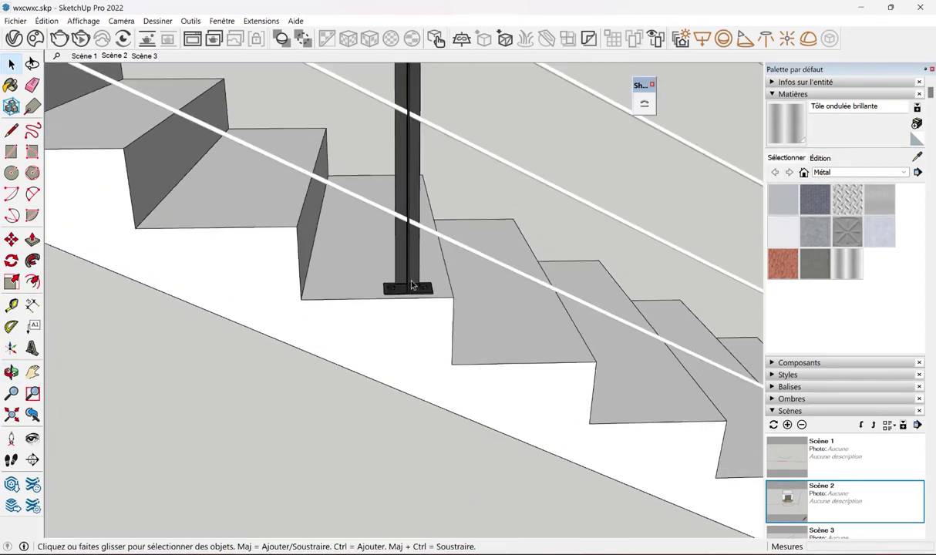
scroll(414, 284, "down", 5)
scroll(414, 284, "down", 5)
scroll(401, 287, "down", 4)
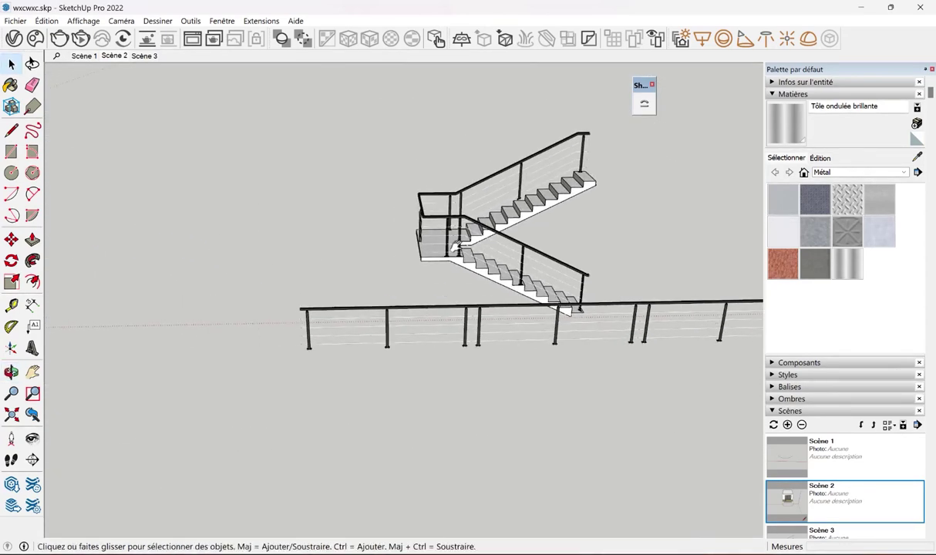
scroll(384, 293, "down", 3)
mouse_move(383, 292)
middle_mouse_down()
mouse_move(345, 281)
mouse_move(351, 306)
mouse_move(450, 317)
mouse_move(424, 337)
middle_mouse_up()
Draw a long flat rectangle on the ground in front of the cable railing
left_click(424, 337)
left_click(11, 151)
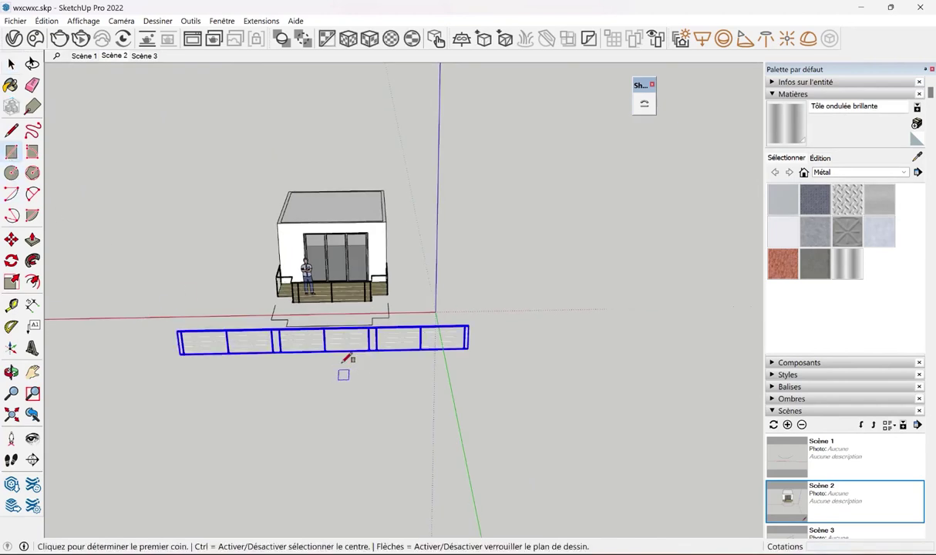
middle_click_drag(343, 377, 455, 328)
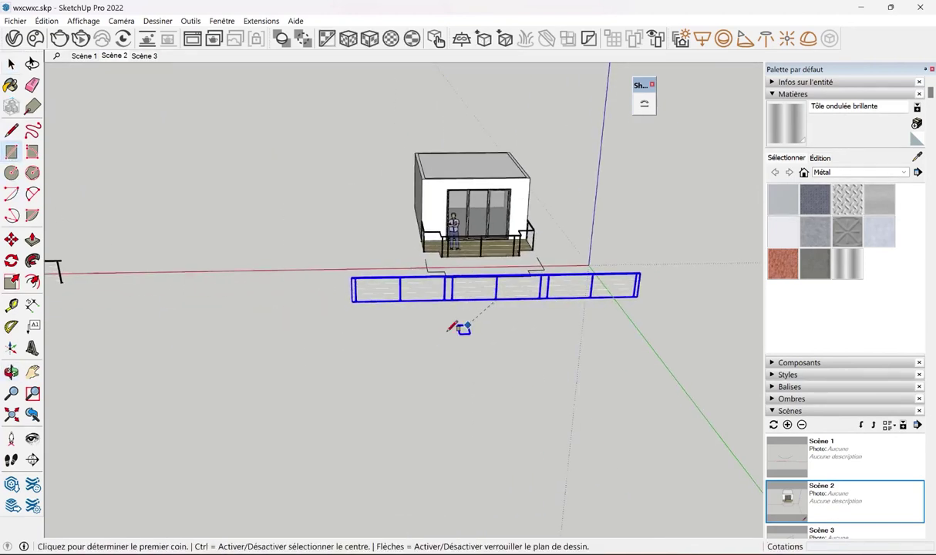
left_click(318, 347)
left_click(594, 316)
scroll(390, 330, "up", 3)
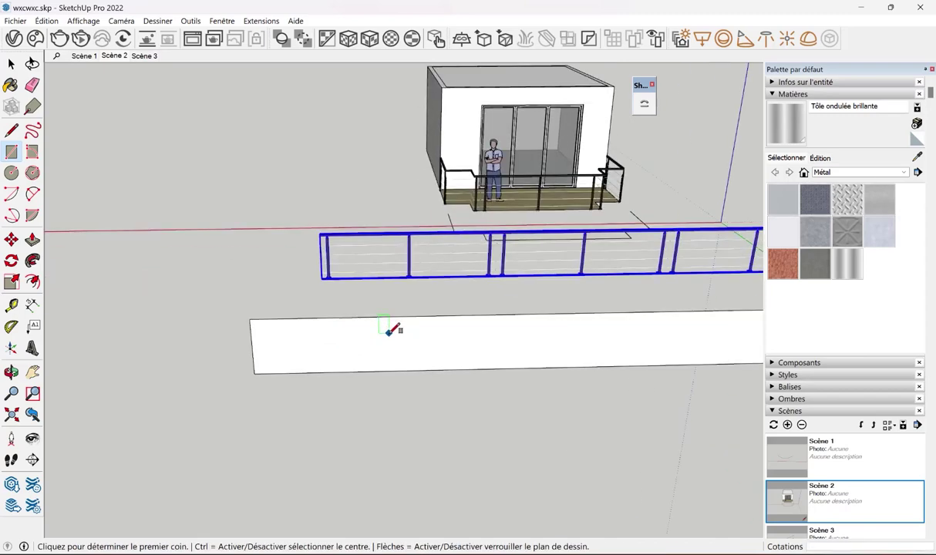
scroll(390, 330, "up", 2)
key("space")
left_click(320, 335)
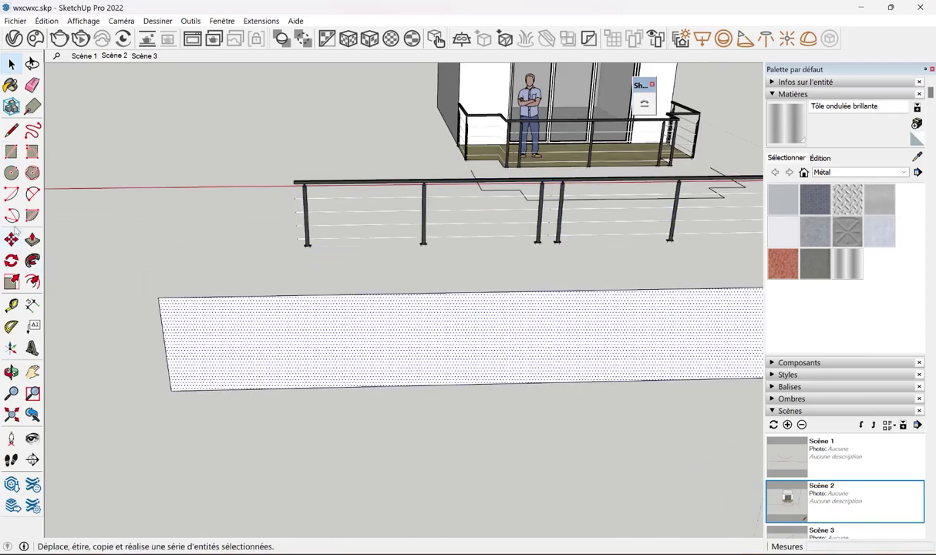
Draw a small circle at the rectangle's corner and copy it into four evenly spaced rows with /3
left_click(10, 173)
left_click(182, 315)
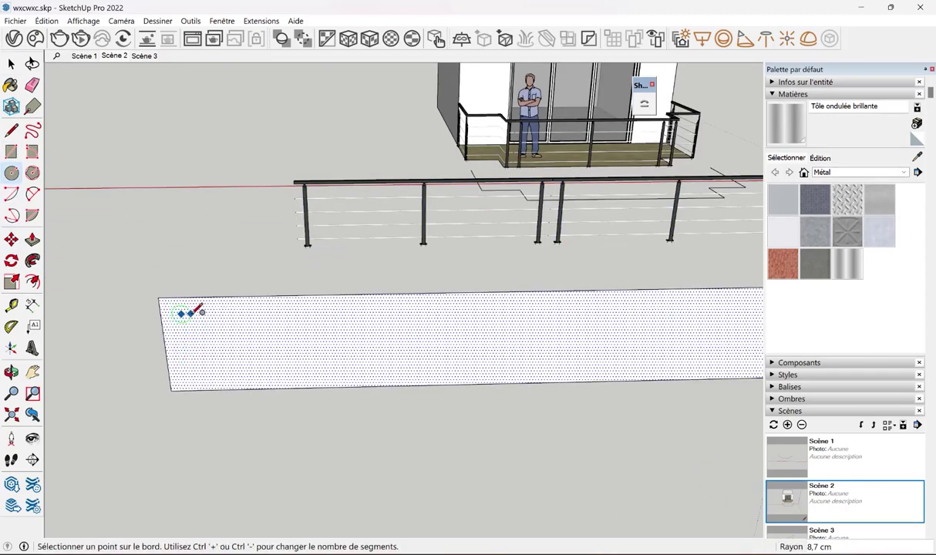
left_click(199, 310)
key("space")
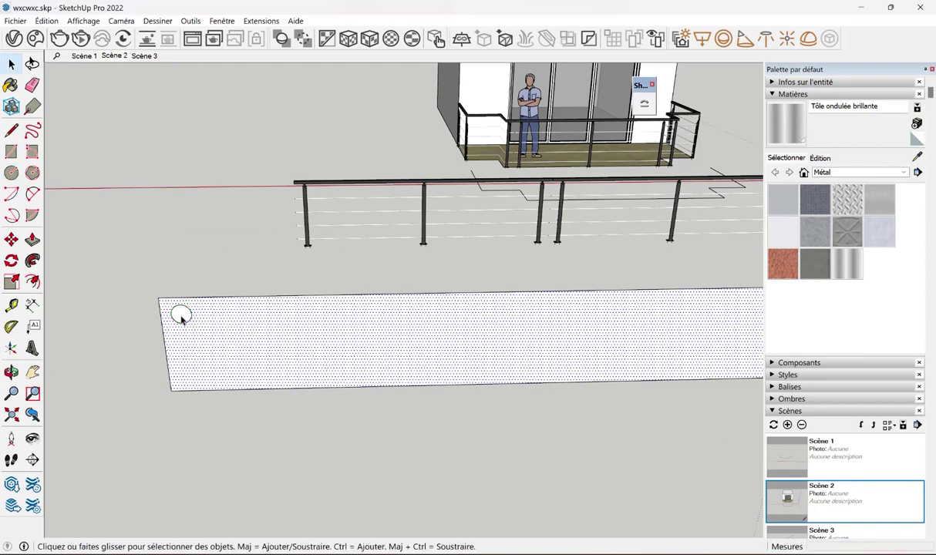
left_click(180, 316)
key("m")
scroll(176, 315, "up", 1)
key("ctrl")
left_click(176, 314)
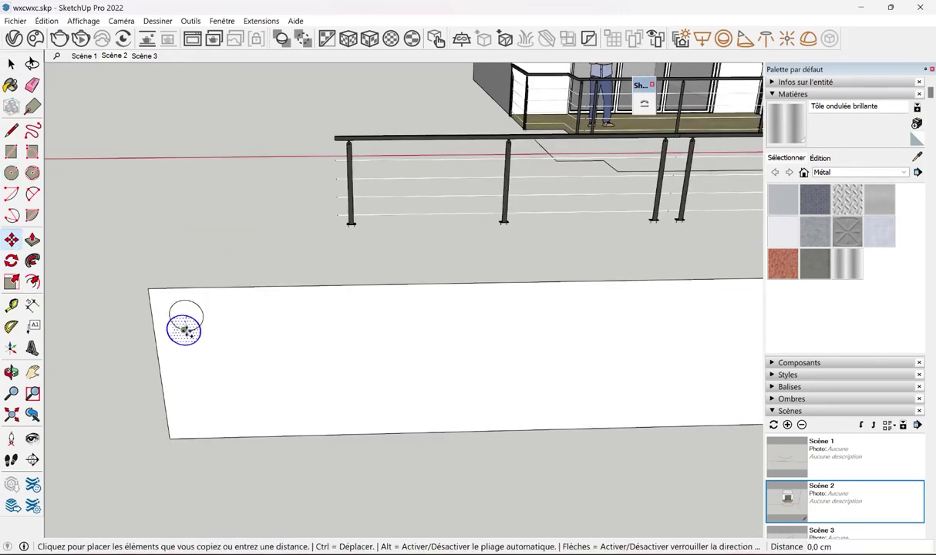
left_click(198, 419)
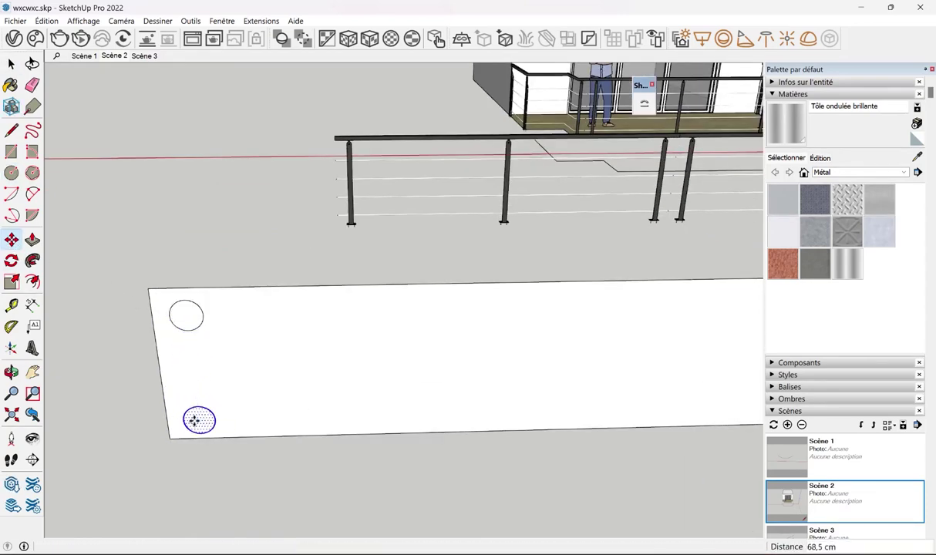
type("/3")
key("Return")
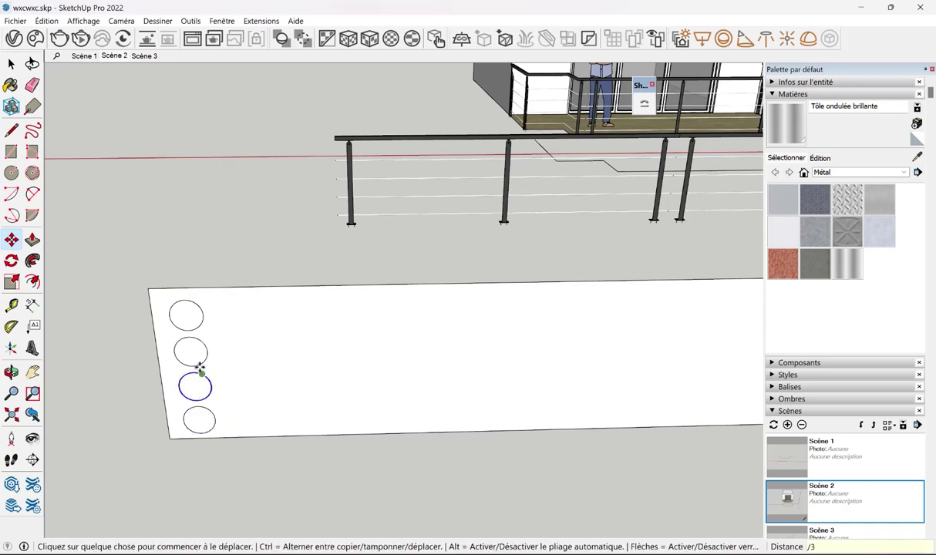
key("space")
Copy the circle column to the rectangle's right end, dividing it into 40 evenly spaced columns
left_click(186, 314)
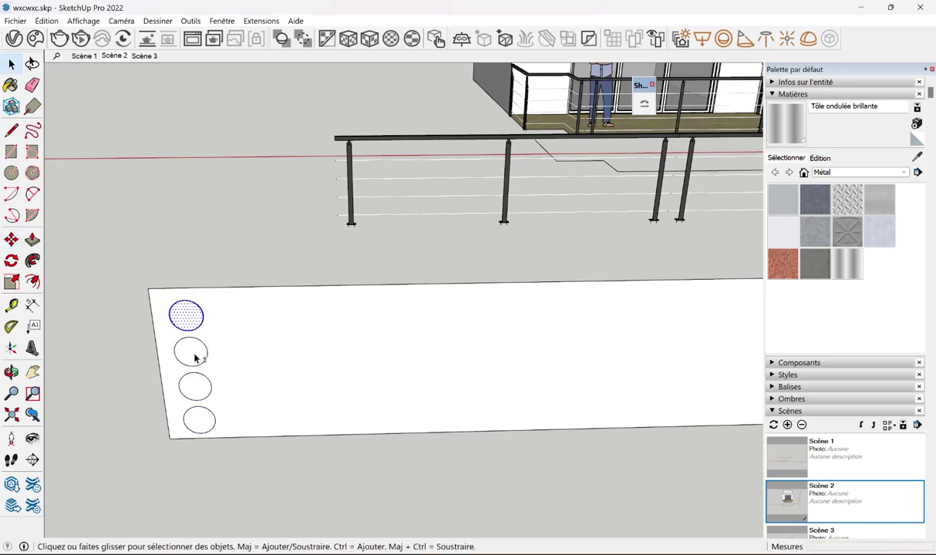
left_click(197, 417, "shift")
key("m")
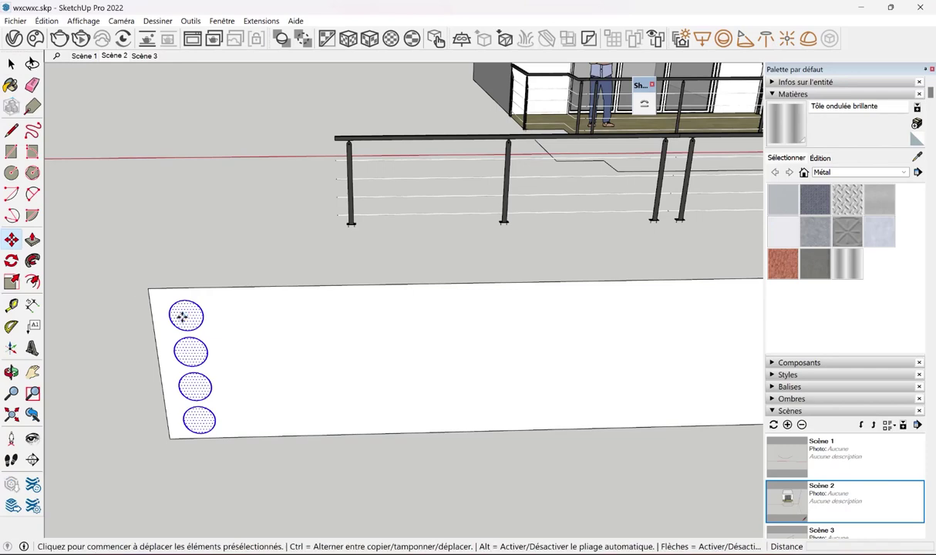
left_click(182, 316)
key("ctrl")
middle_click_drag(114, 324, 533, 324)
type("/25")
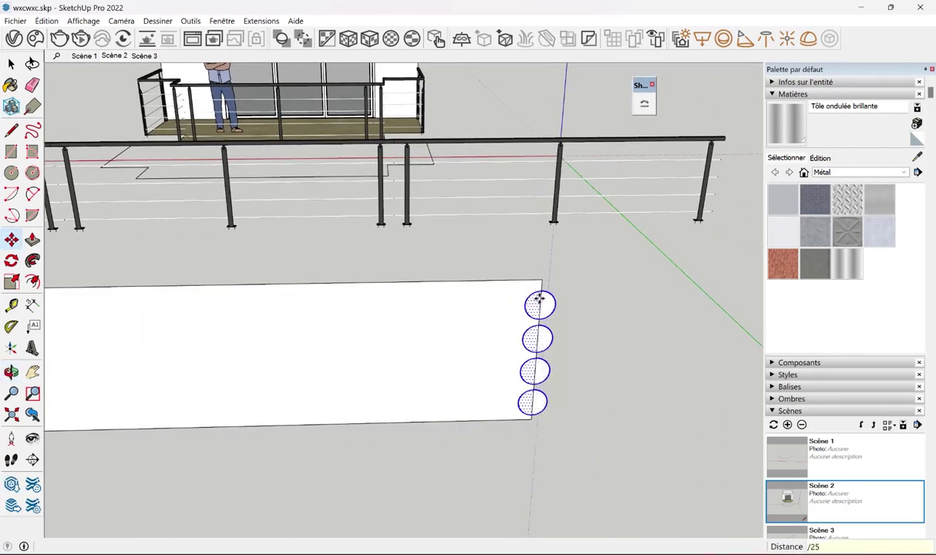
key("Return")
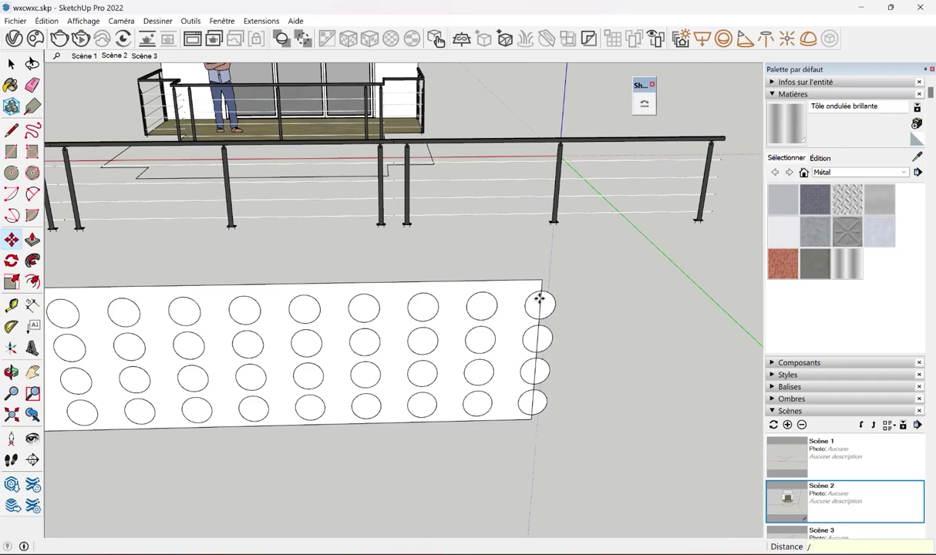
type("35")
type("/40")
key("Return")
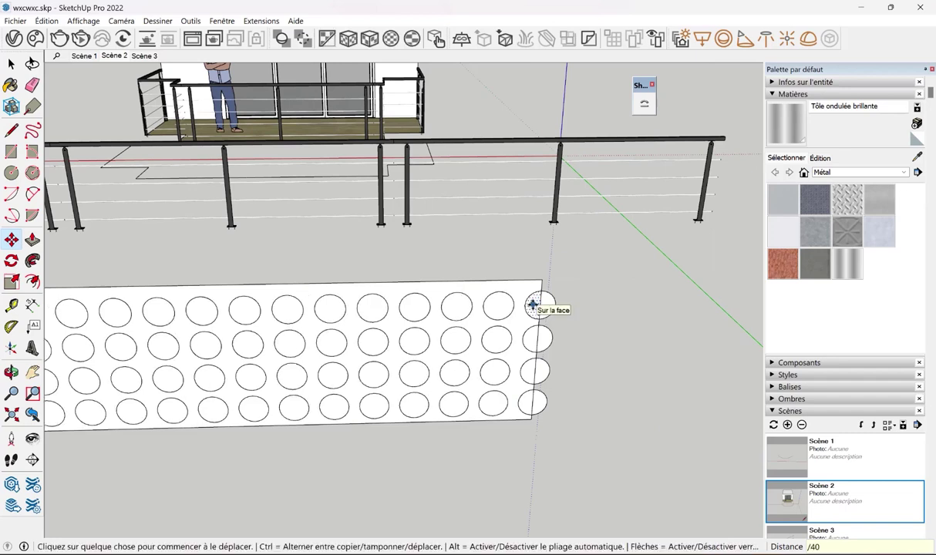
key("Return")
scroll(540, 308, "down", 2)
scroll(548, 313, "up", 4)
Delete the three circle parts overhanging the rectangle's right edge, leaving notches
scroll(552, 313, "up", 3)
key("space")
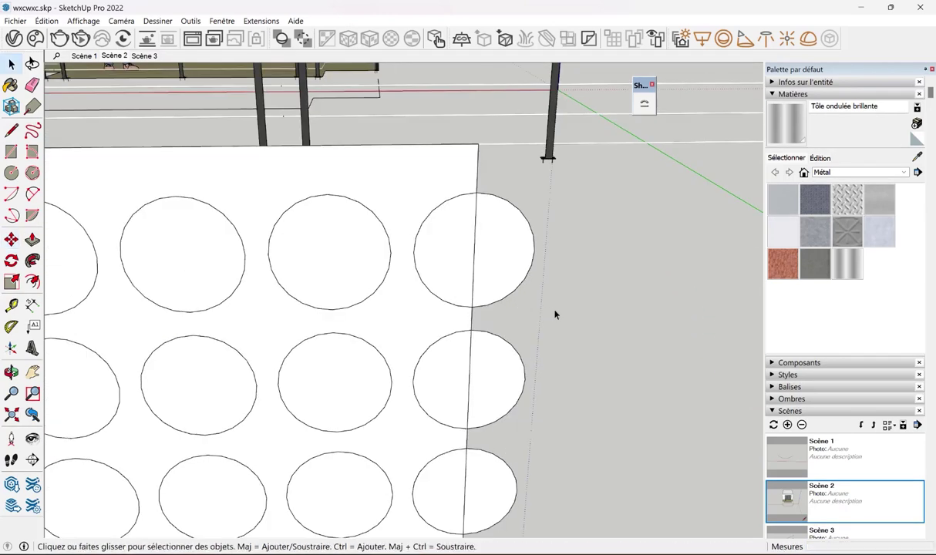
left_click_drag(472, 275, 469, 277)
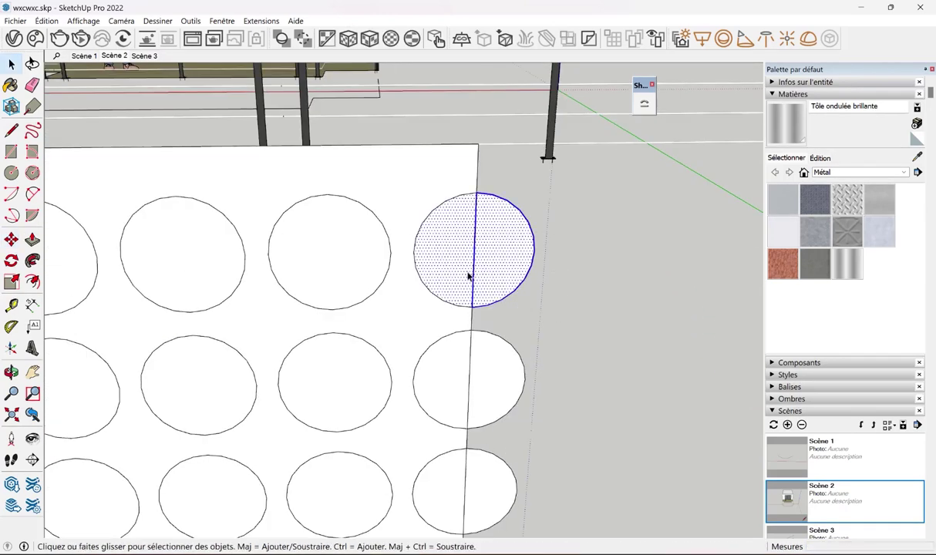
key("Delete")
left_click_drag(456, 398, 456, 397)
key("Delete")
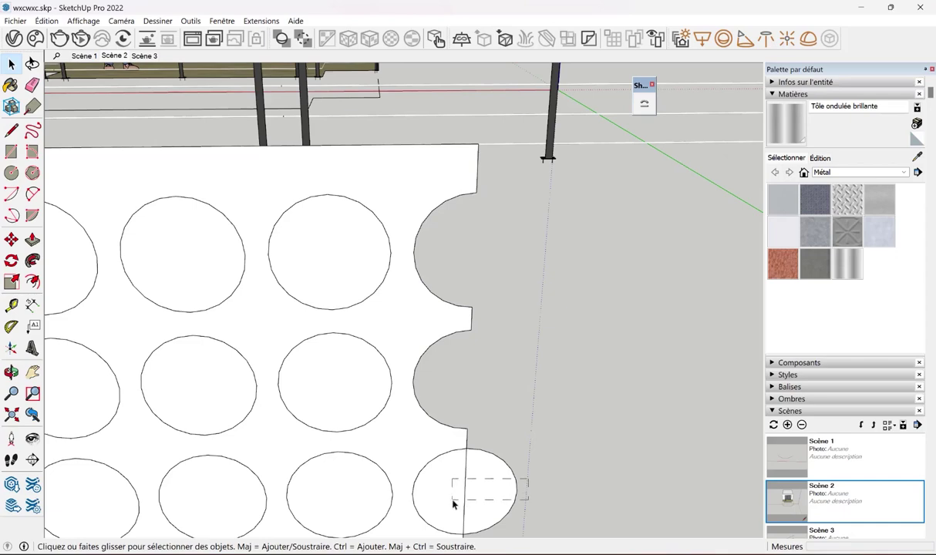
left_click_drag(453, 504, 452, 502)
key("Delete")
Make the panel face and all its circles into a group
double_click(409, 207)
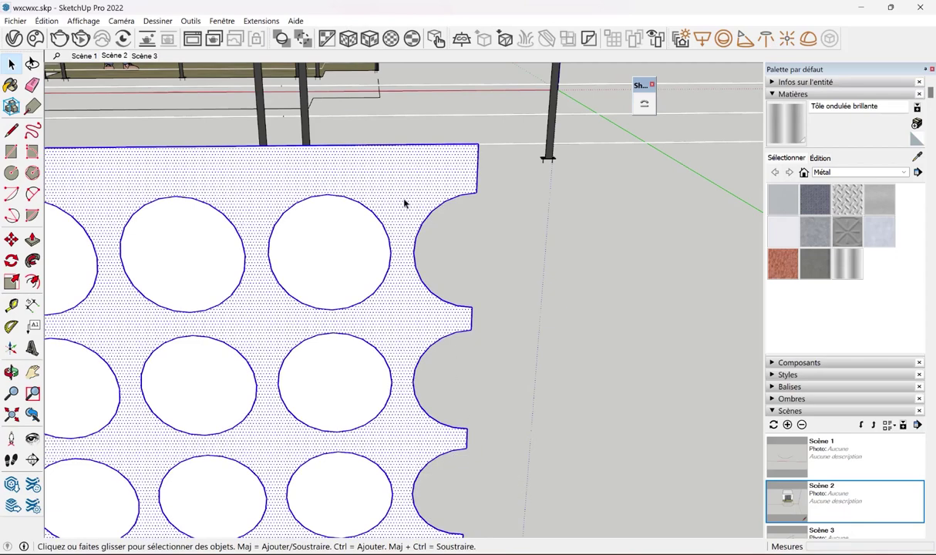
triple_click(372, 225)
right_click(372, 225)
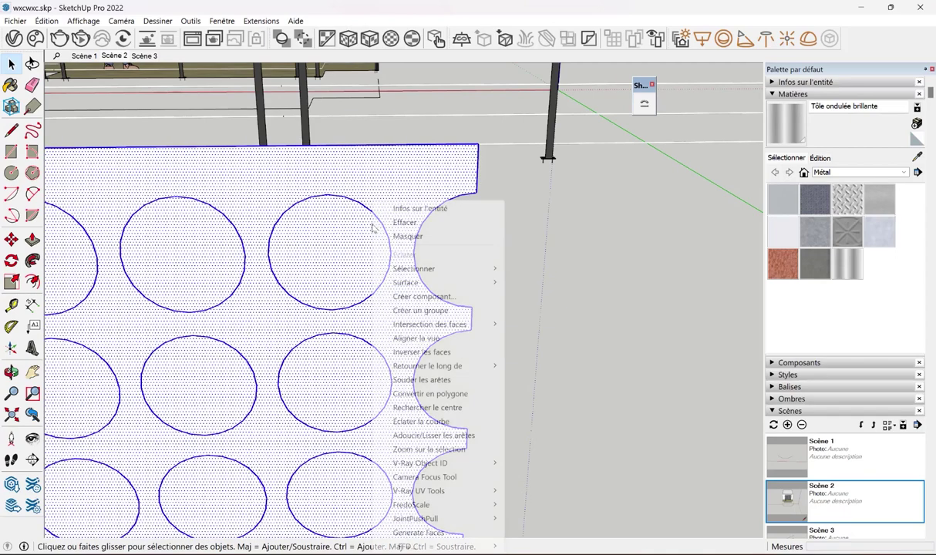
left_click(421, 310)
Inside the group, invert the selection and delete the circle faces to cut the holes
double_click(316, 214)
double_click(377, 203)
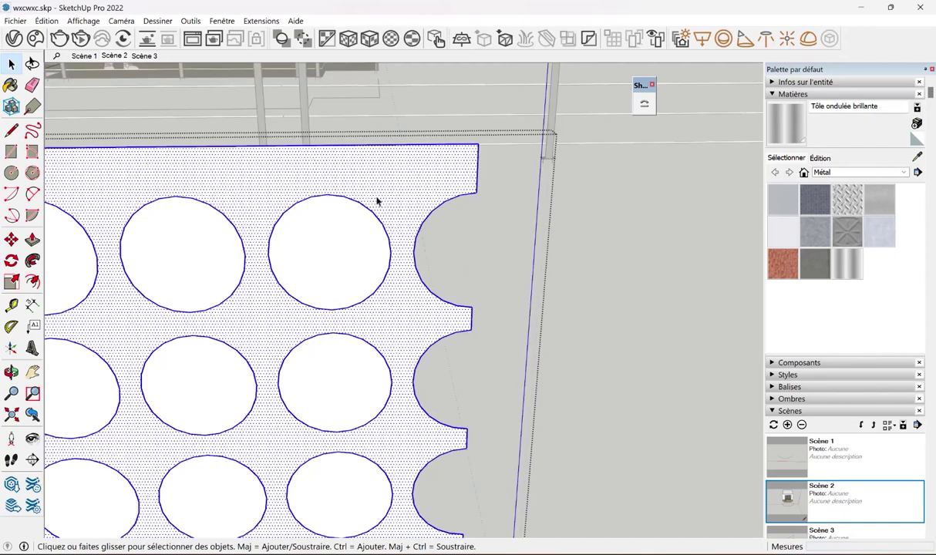
key("ctrl+shift+i")
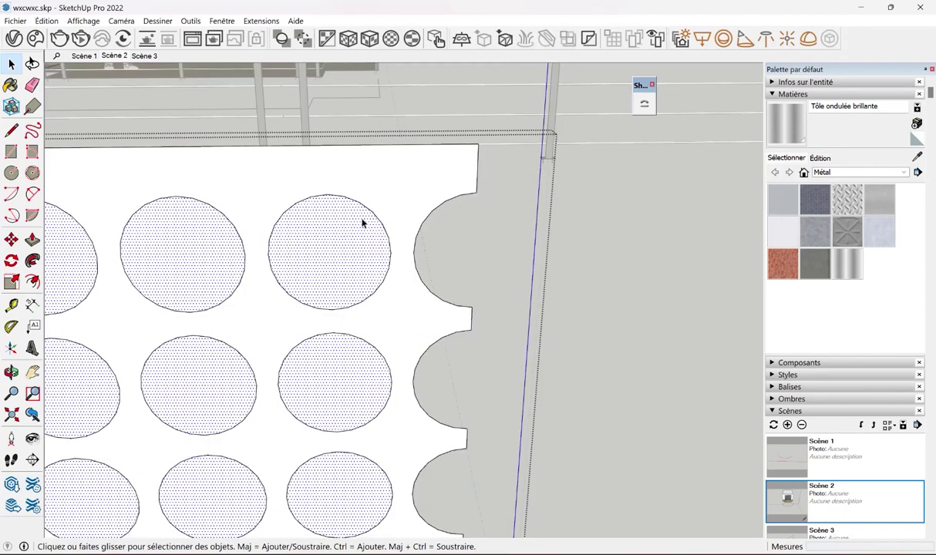
key("Delete")
scroll(362, 223, "down", 5)
Paint the perforated panel with the Tôle ondulée brillante metal material
middle_click_drag(293, 290, 543, 300)
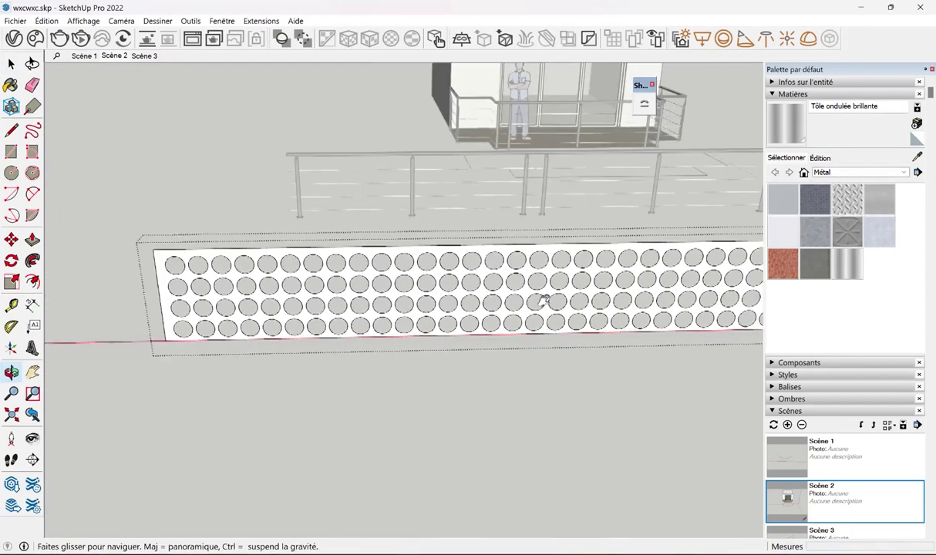
scroll(150, 289, "up", 5)
key("l")
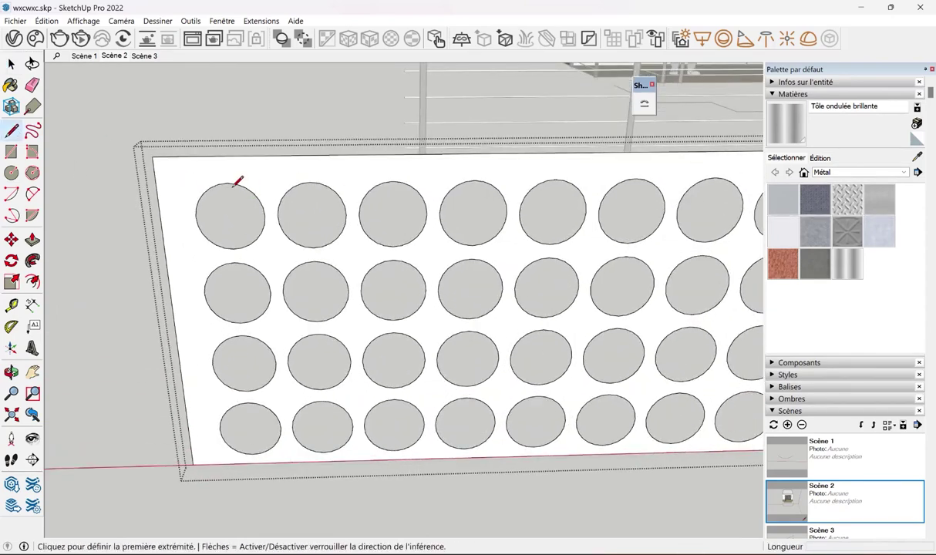
key("space")
left_click(224, 178)
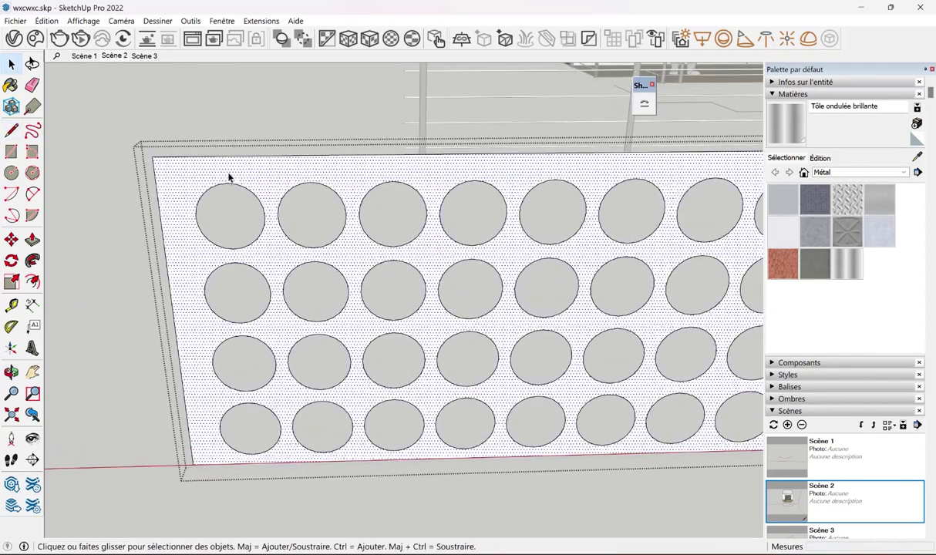
scroll(224, 181, "up", 3)
key("l")
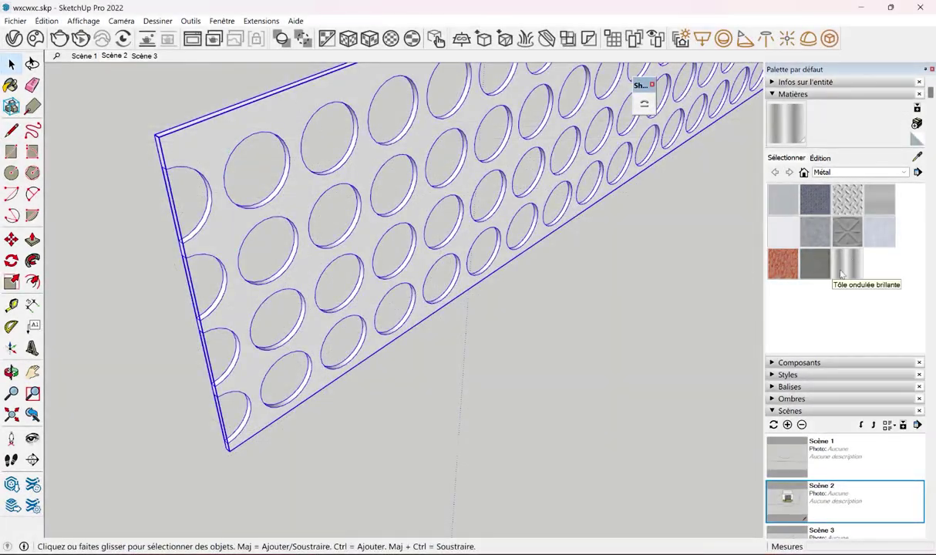
left_click(848, 264)
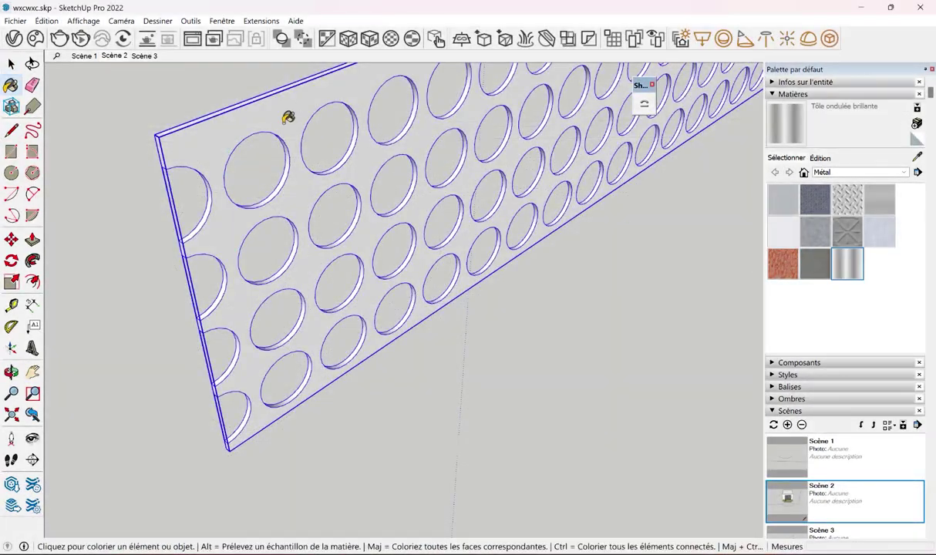
left_click(273, 112)
key("space")
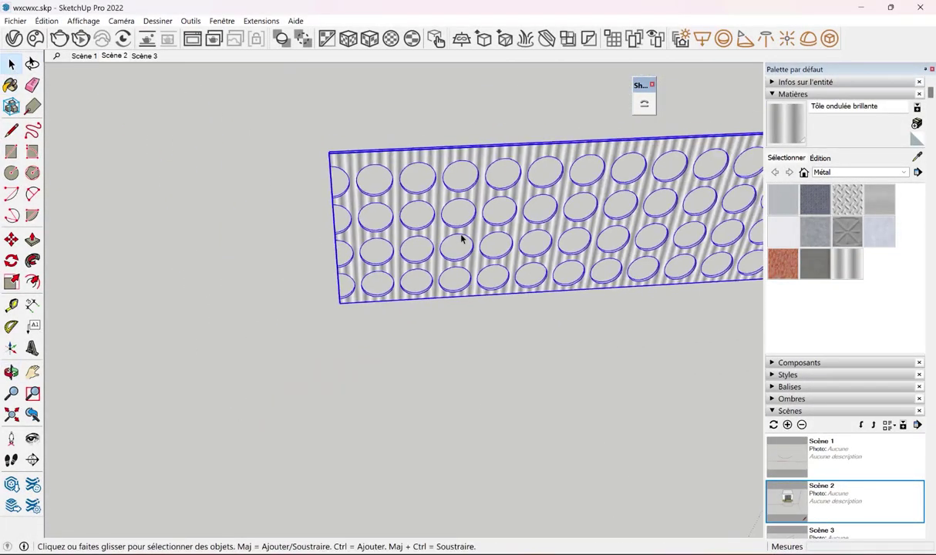
scroll(462, 236, "down", 5)
middle_click_drag(351, 319, 436, 383)
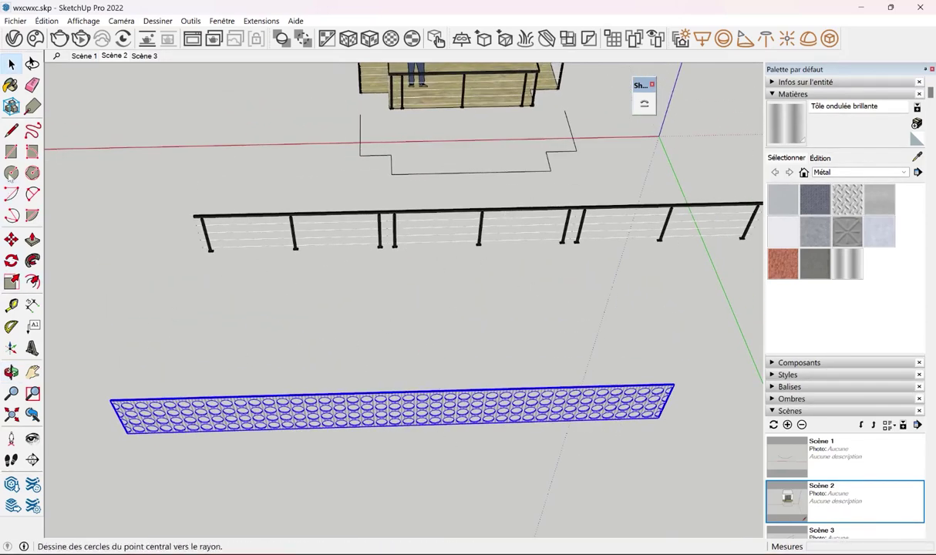
Draw a straight reference line along the full bottom edge of the perforated panel
left_click(11, 130)
scroll(148, 416, "up", 5)
scroll(245, 239, "up", 2)
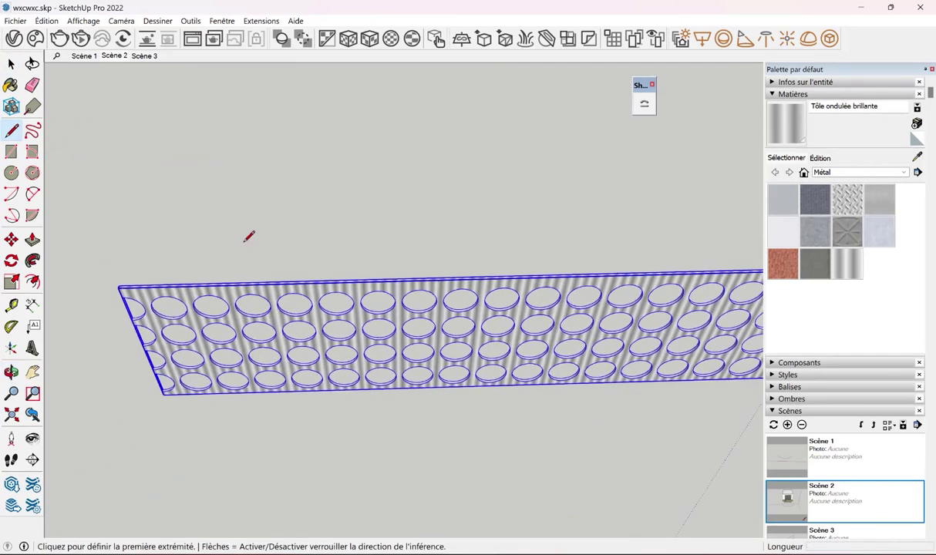
left_click(163, 405)
middle_click_drag(403, 423, 282, 424)
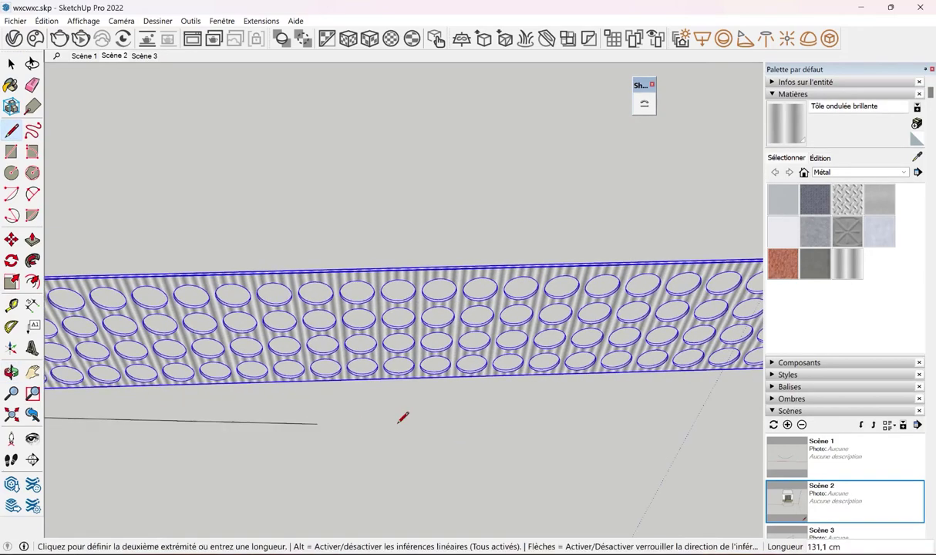
middle_click_drag(539, 468, 389, 424)
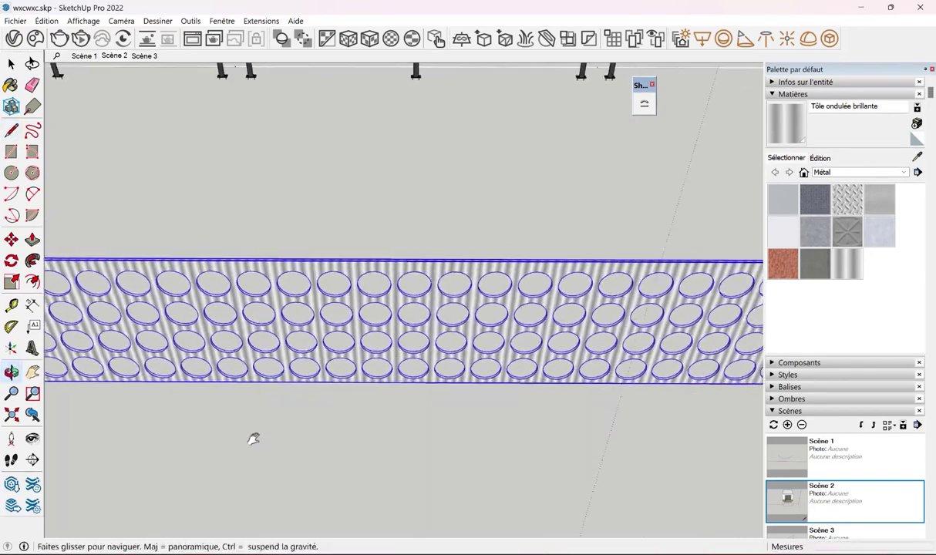
left_click(446, 420)
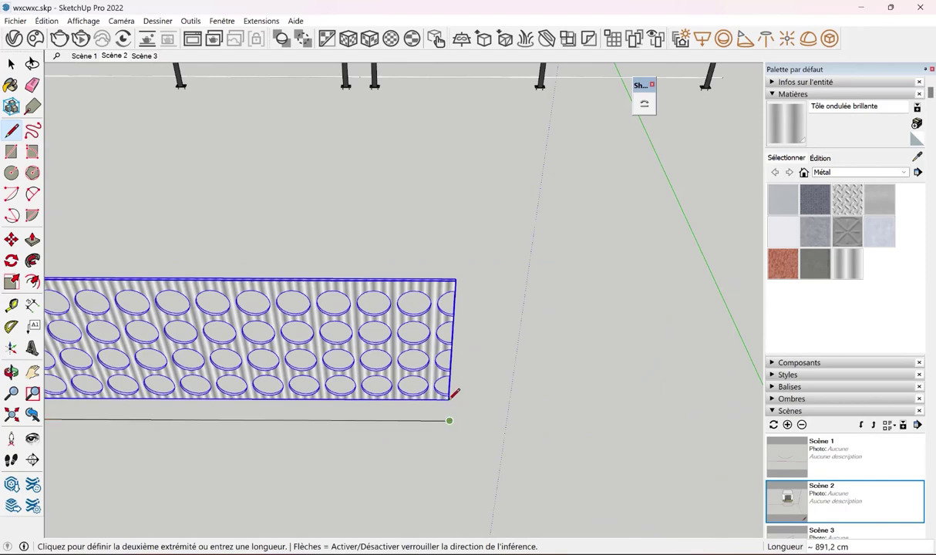
scroll(540, 339, "down", 2)
Select the perforated panel to prepare it for bending with Shape Bender
key("space")
mouse_move(552, 268)
middle_mouse_down()
mouse_move(455, 292)
mouse_move(352, 133)
middle_mouse_up()
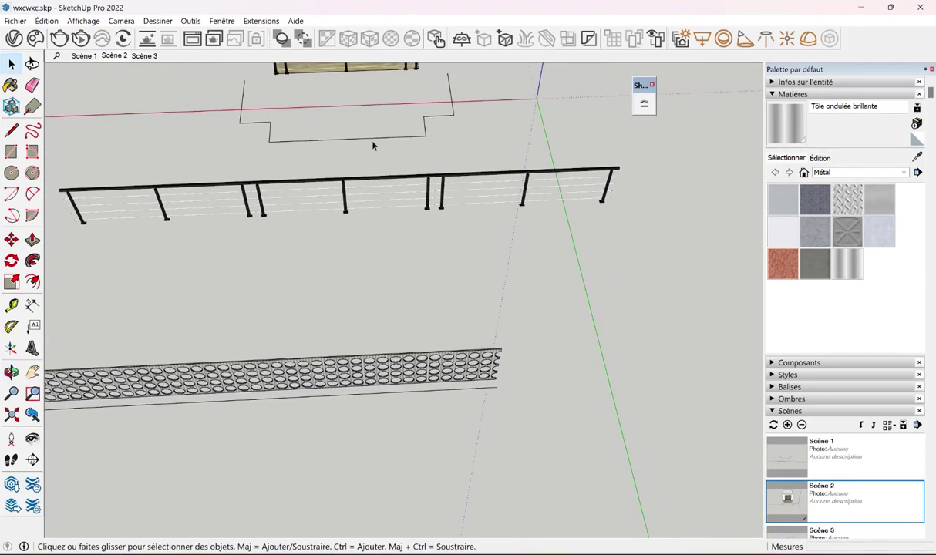
left_click(353, 135)
mouse_move(502, 188)
middle_mouse_down()
mouse_move(491, 299)
mouse_move(422, 347)
middle_mouse_up()
left_click(428, 349)
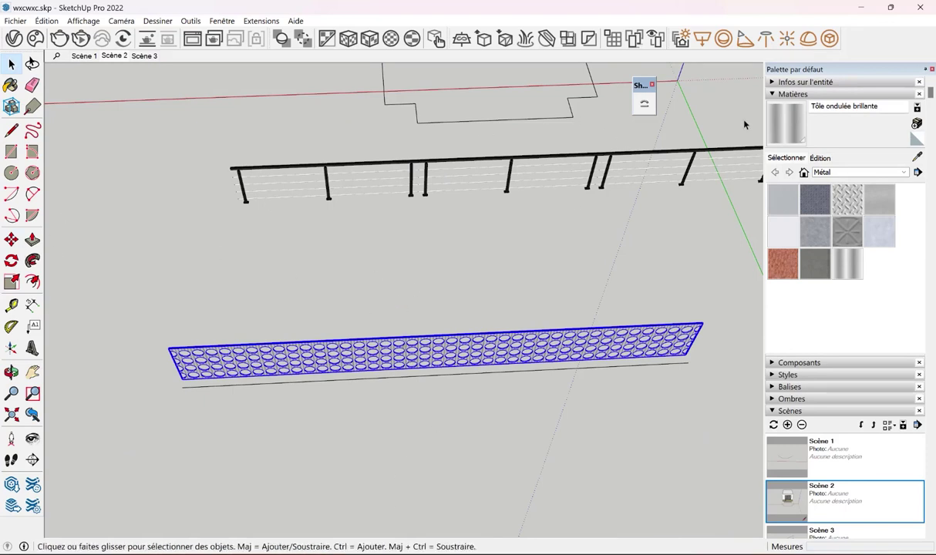
left_click(644, 105)
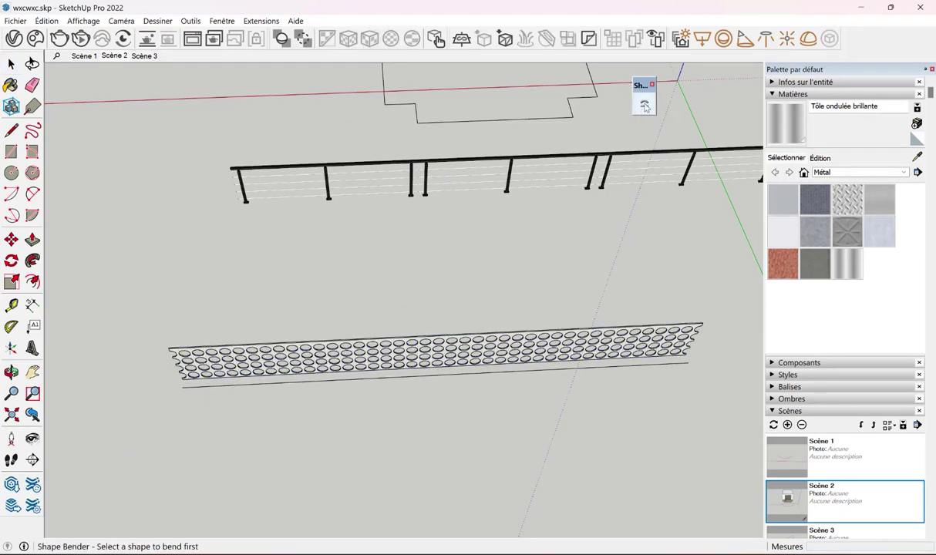
Pick the panel, the straight reference line, then the stepped outline to preview the bend
left_click(486, 359)
left_click(508, 372)
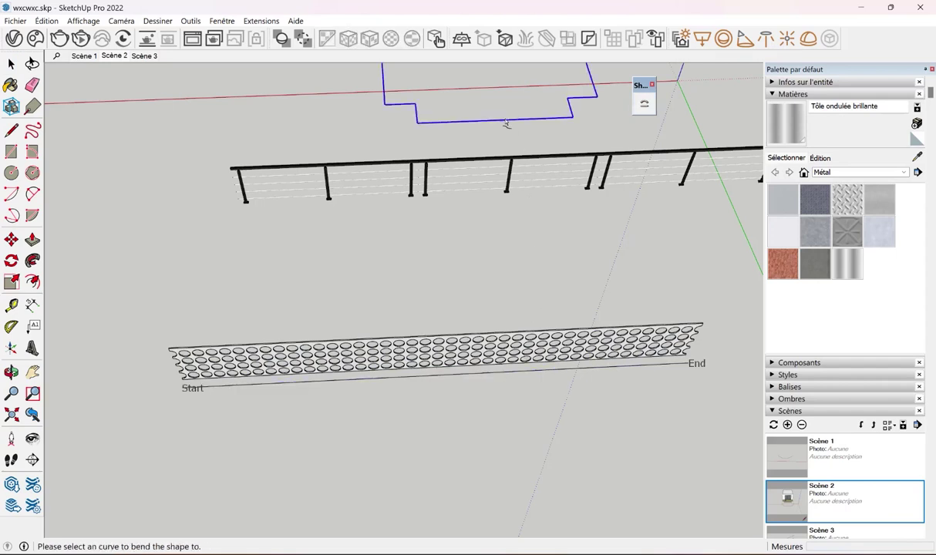
left_click(506, 124)
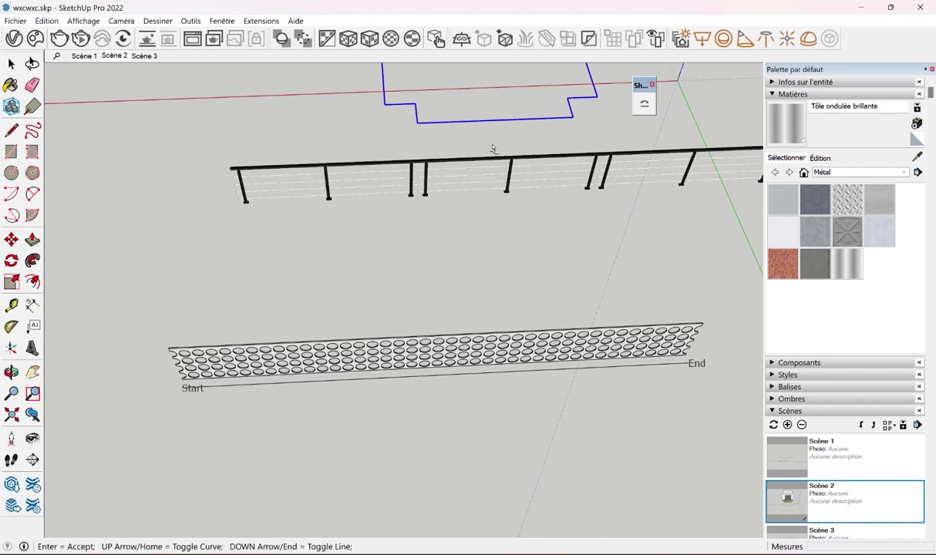
middle_click_drag(503, 150, 447, 173)
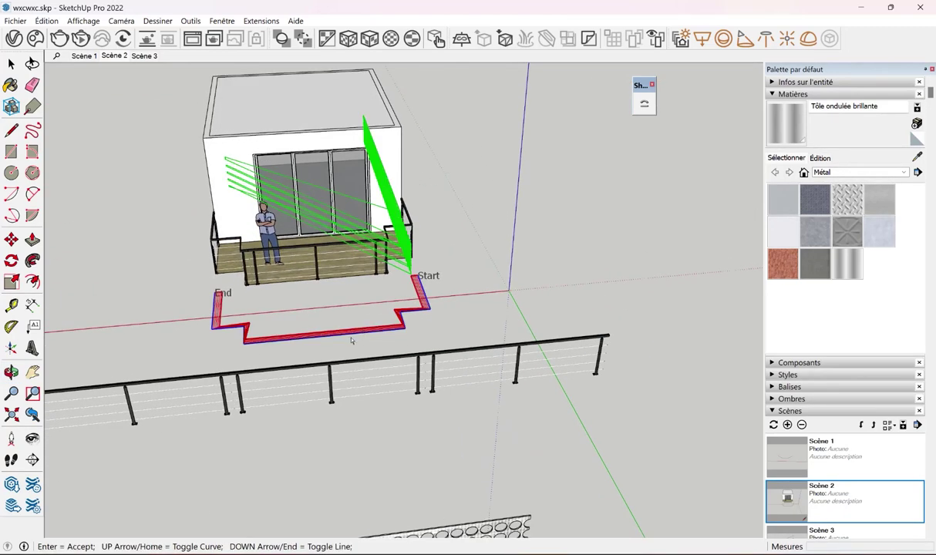
key("Return")
Adjust the panel's direction and orientation along the stepped path, then finalize the bend
mouse_move(351, 340)
middle_mouse_down()
mouse_move(428, 355)
mouse_move(569, 340)
mouse_move(575, 358)
mouse_move(450, 330)
mouse_move(286, 236)
mouse_move(444, 295)
mouse_move(371, 312)
middle_mouse_up()
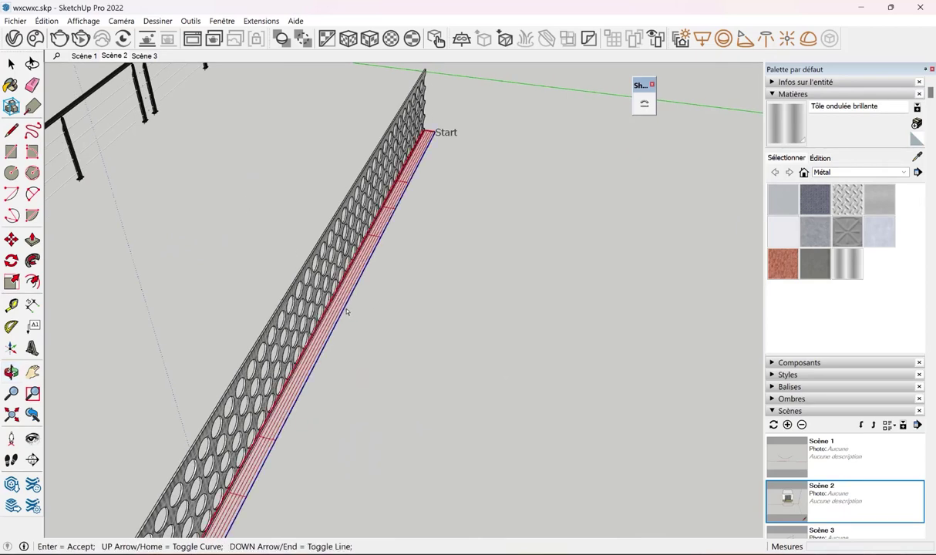
mouse_move(358, 311)
middle_mouse_down()
mouse_move(650, 368)
mouse_move(369, 286)
middle_mouse_up()
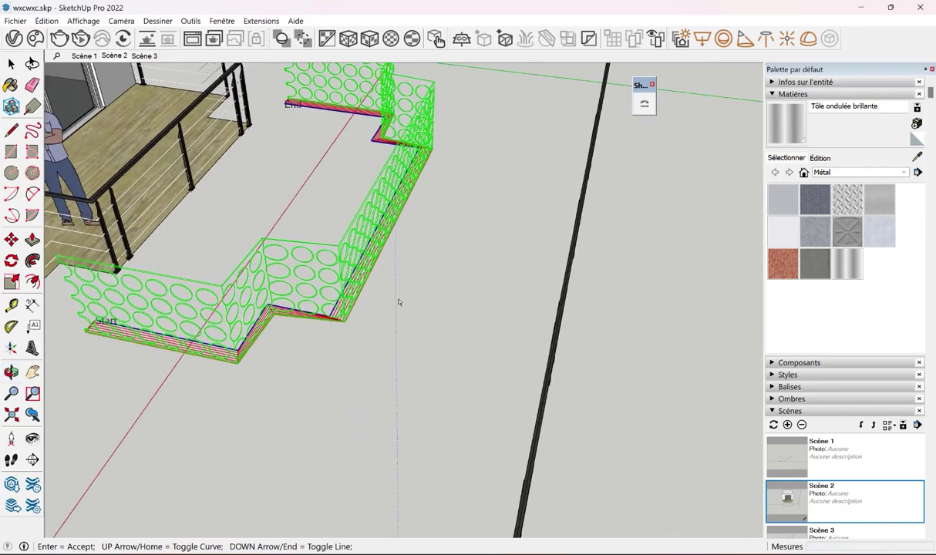
key("Up")
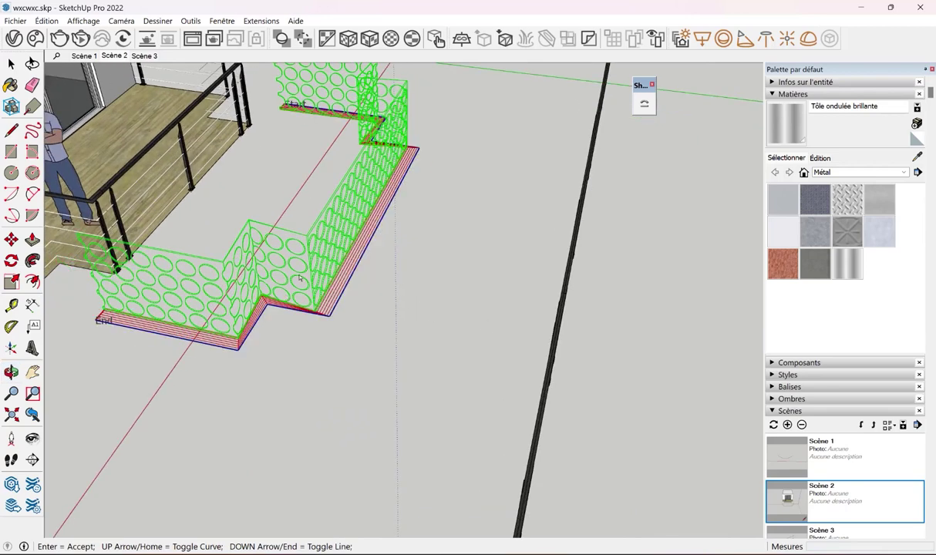
key("Up")
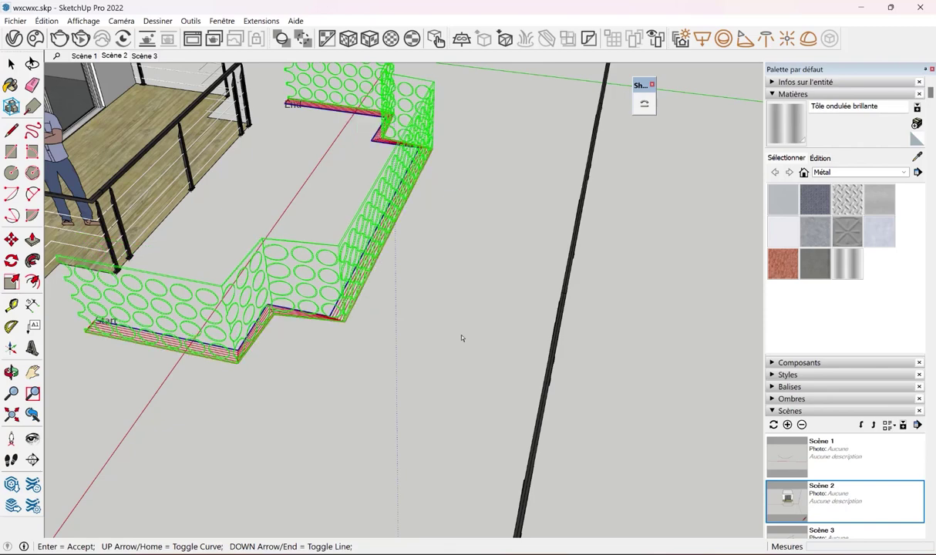
middle_click_drag(466, 319, 314, 300)
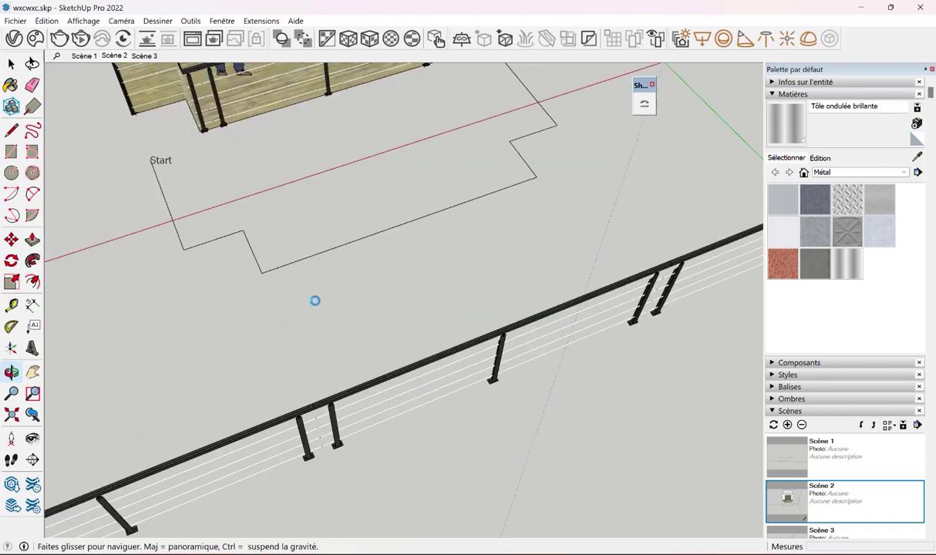
middle_click_drag(522, 242, 472, 342)
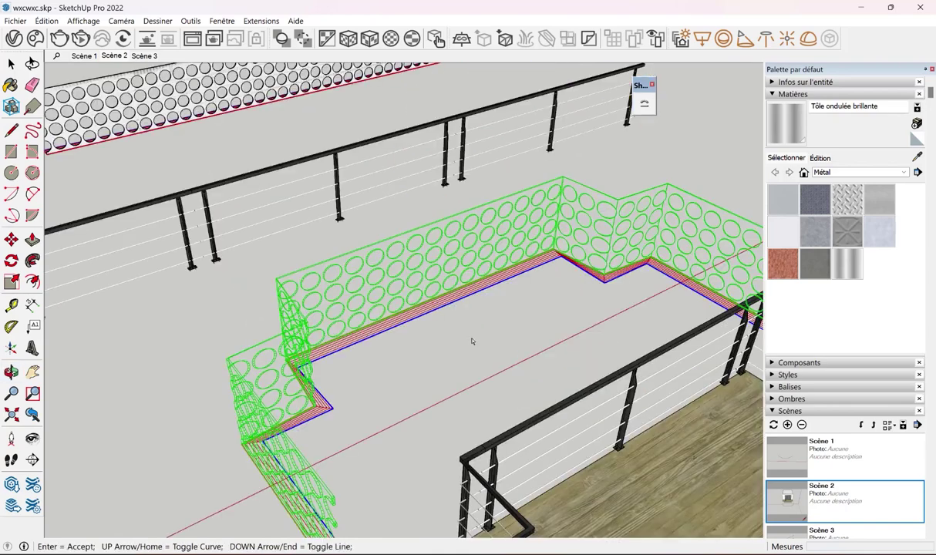
key("Up")
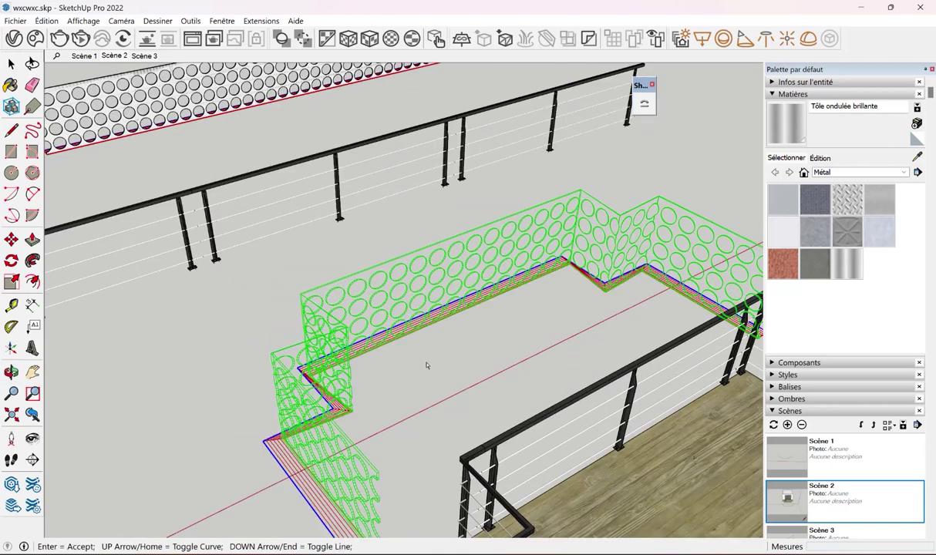
key("Return")
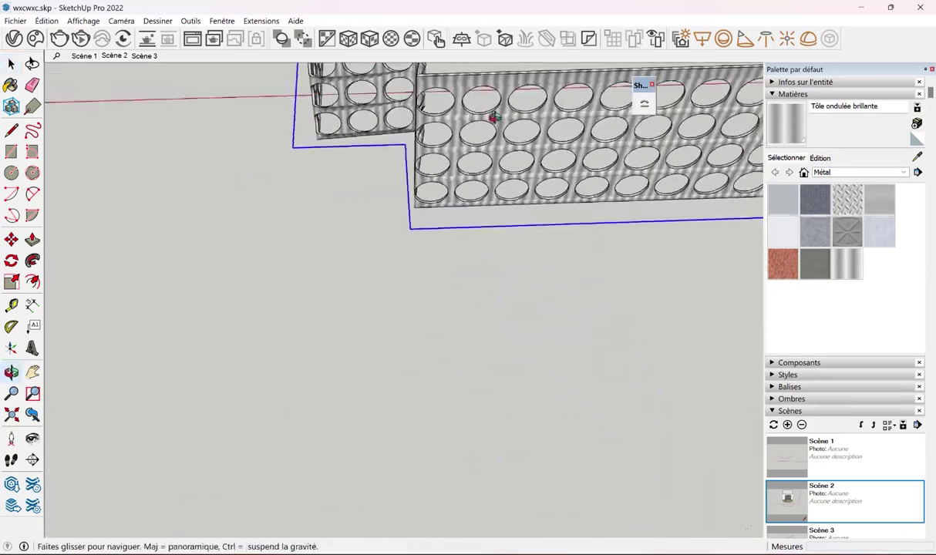
Orbit and zoom out to inspect the bent balustrade beneath the terrace, moving the Shape Bender toolbar aside
key("space")
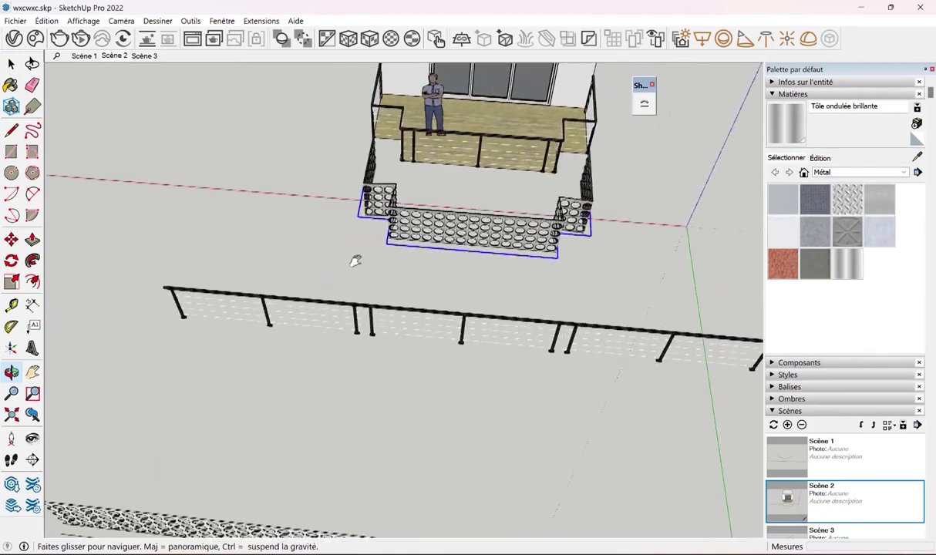
middle_click_drag(452, 205, 408, 433)
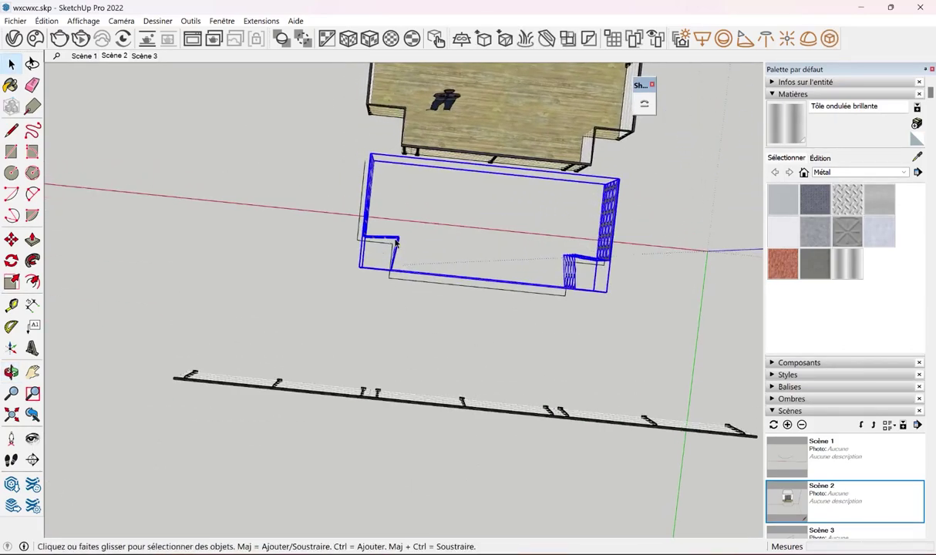
mouse_move(575, 258)
middle_mouse_down()
mouse_move(548, 292)
mouse_move(389, 340)
mouse_move(441, 340)
mouse_move(288, 180)
mouse_move(627, 272)
mouse_move(489, 337)
mouse_move(420, 335)
mouse_move(341, 403)
mouse_move(584, 333)
mouse_move(643, 85)
middle_mouse_up()
scroll(438, 359, "down", 5)
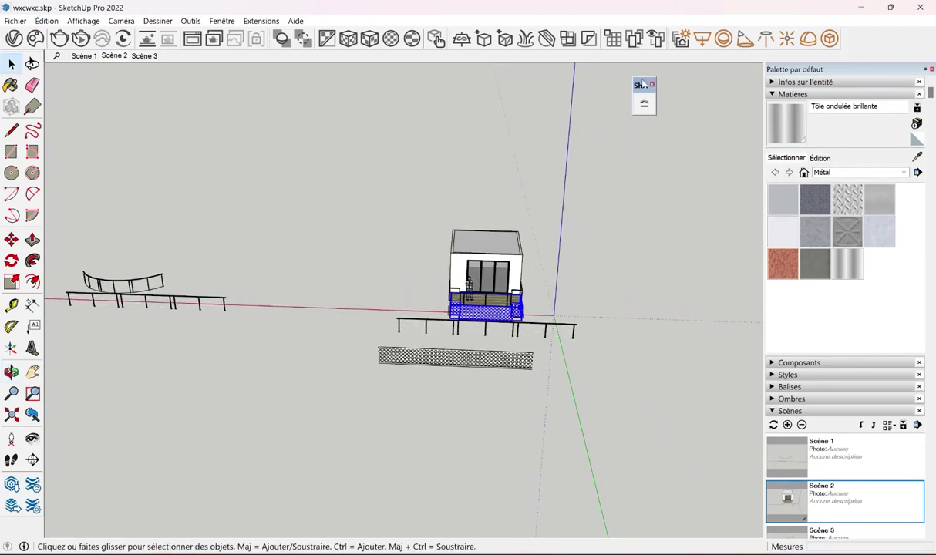
mouse_move(628, 82)
left_mouse_down()
mouse_move(612, 105)
mouse_move(310, 121)
mouse_move(480, 165)
left_mouse_up()
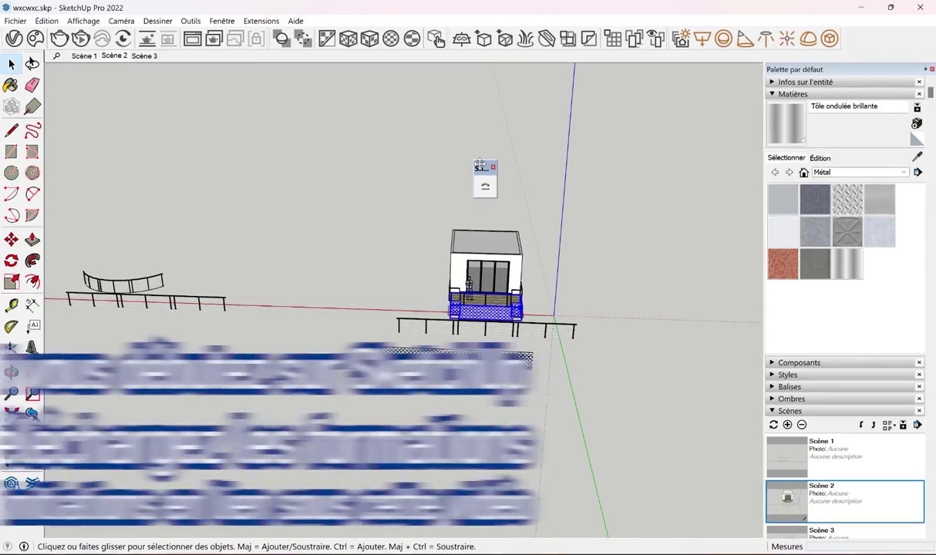